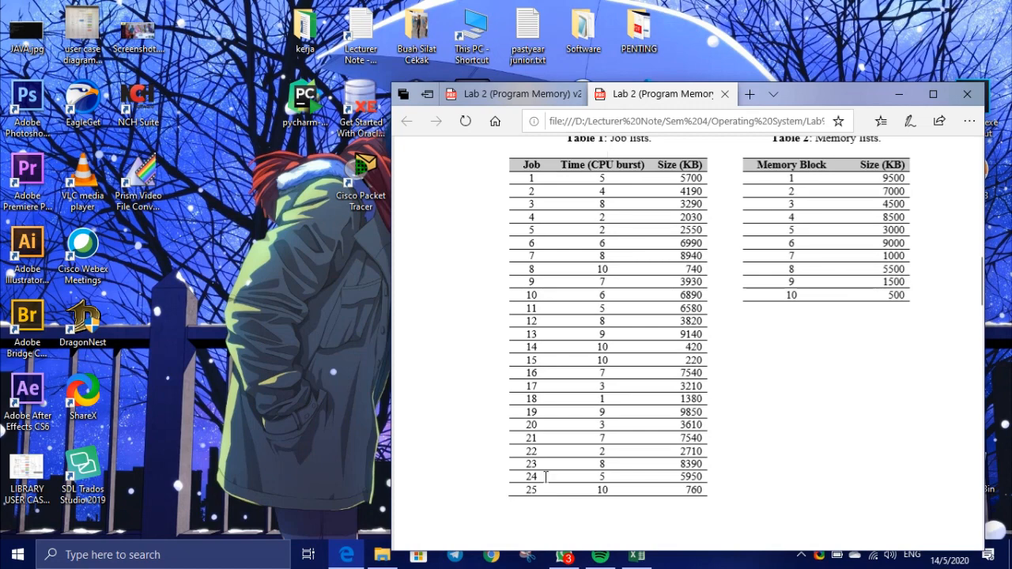
Step: Bring up the Lab2 Best Fit.xlsx workbook and place the PDF with the job and memory tables beside its main memory list
left_click(637, 557)
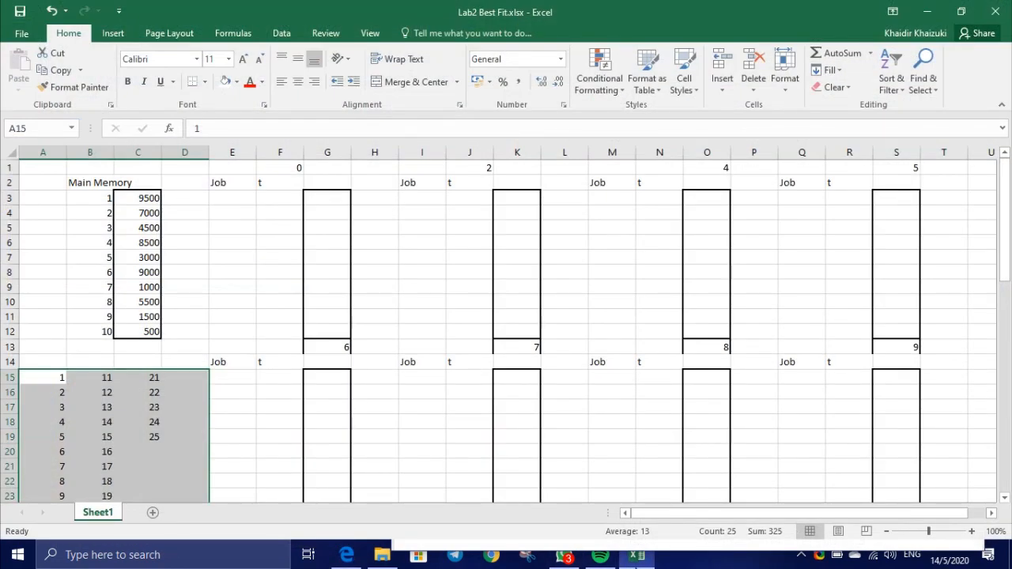
left_click(637, 556)
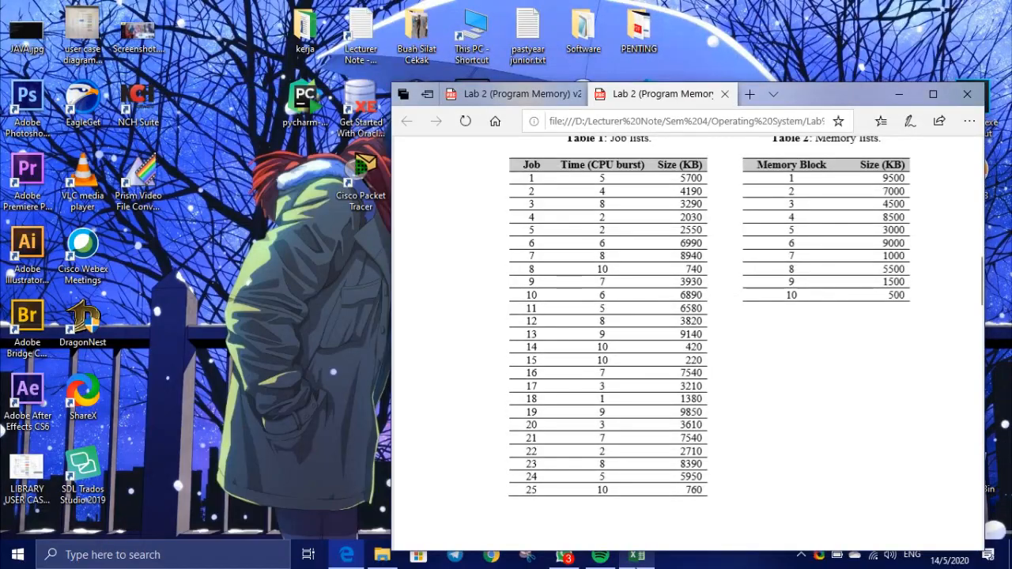
scroll(709, 271, "up", 1)
scroll(709, 271, "down", 1)
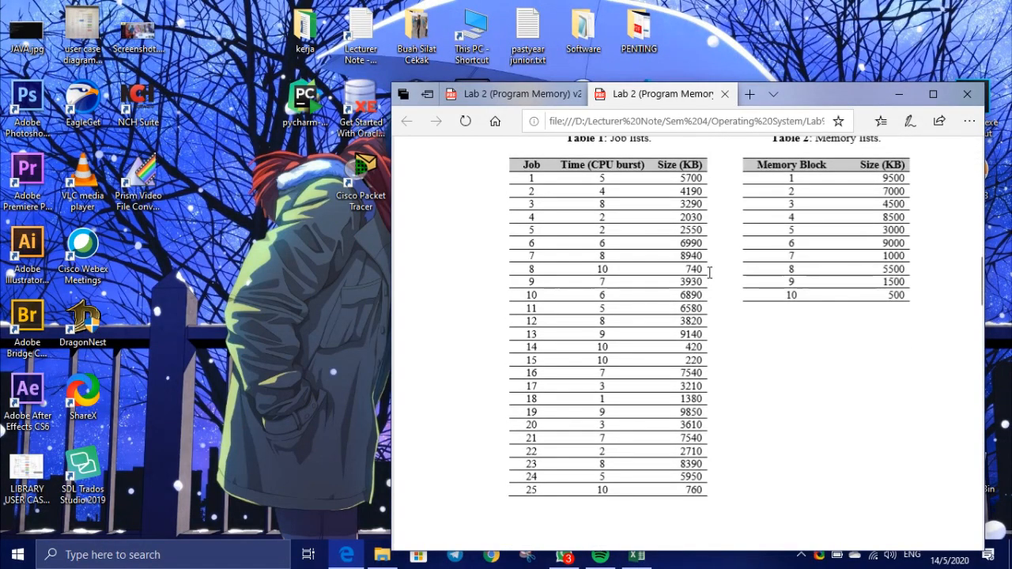
left_click(642, 559)
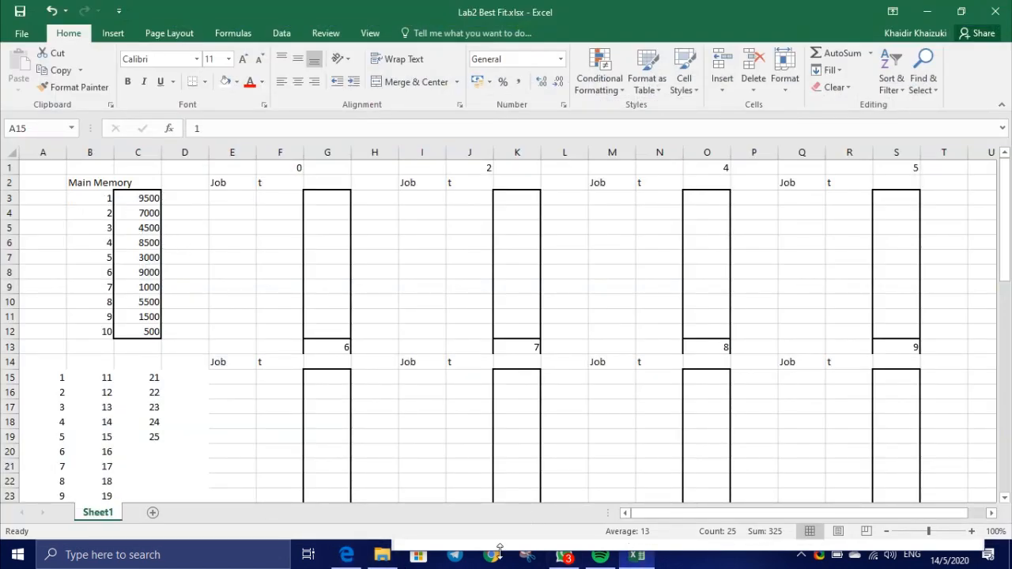
left_click(341, 560)
left_click_drag(786, 95, 918, 151)
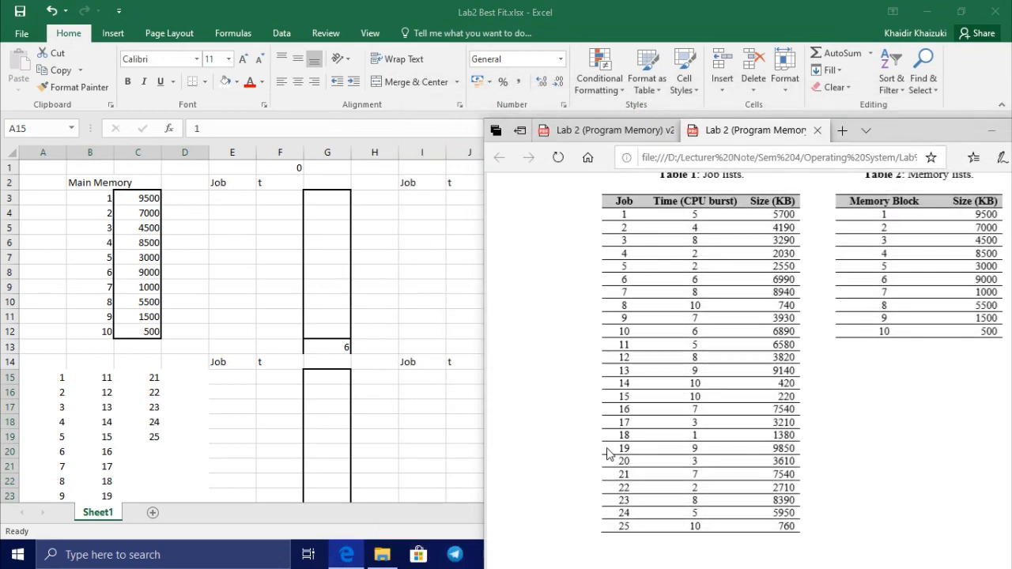
left_click_drag(620, 448, 793, 448)
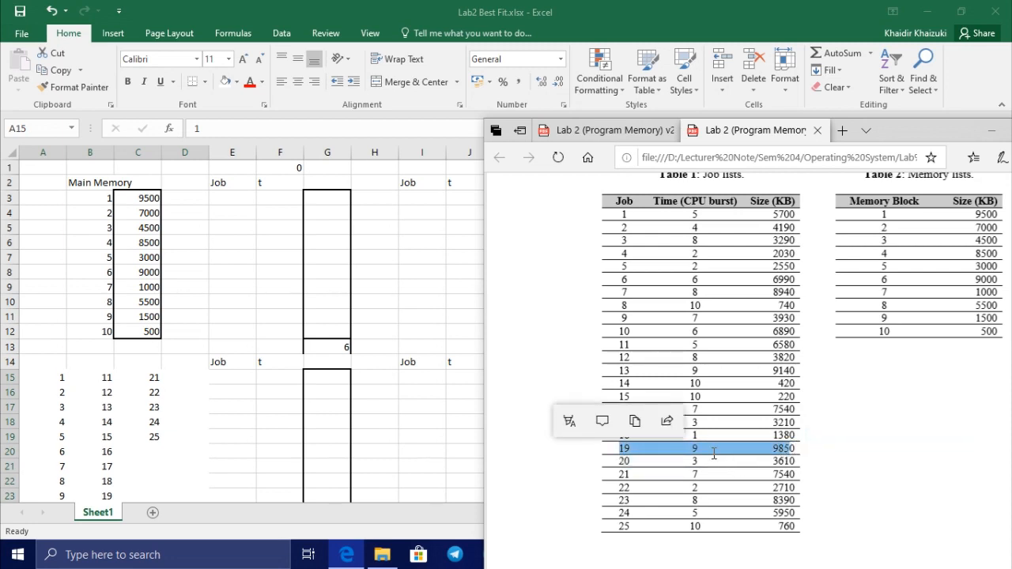
left_click(815, 453)
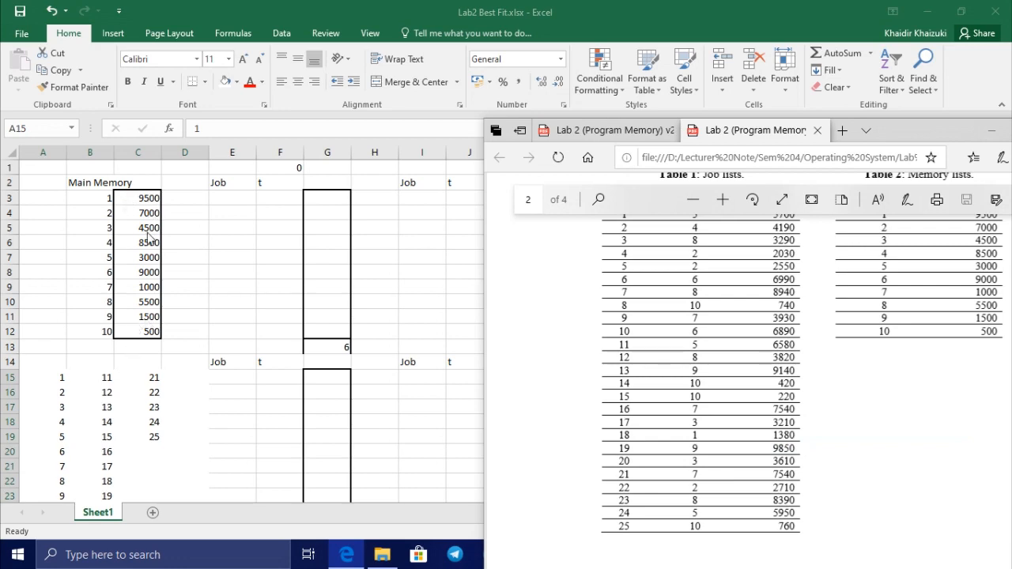
scroll(712, 434, "up", 2)
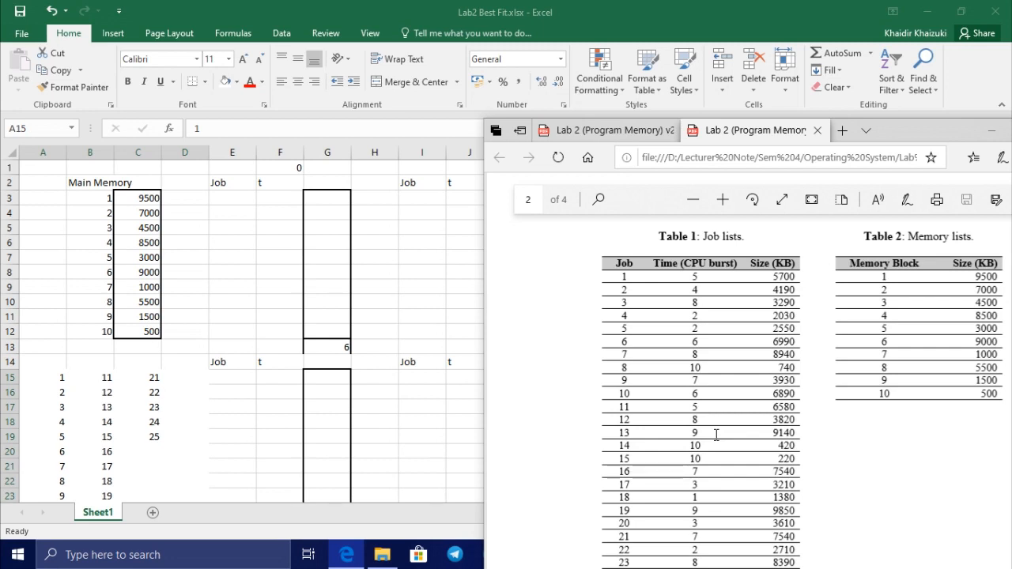
Step: Enter job 1 in row 4 of the time 0 block, with t 5 and size 5770
left_click(284, 215)
left_click(286, 212)
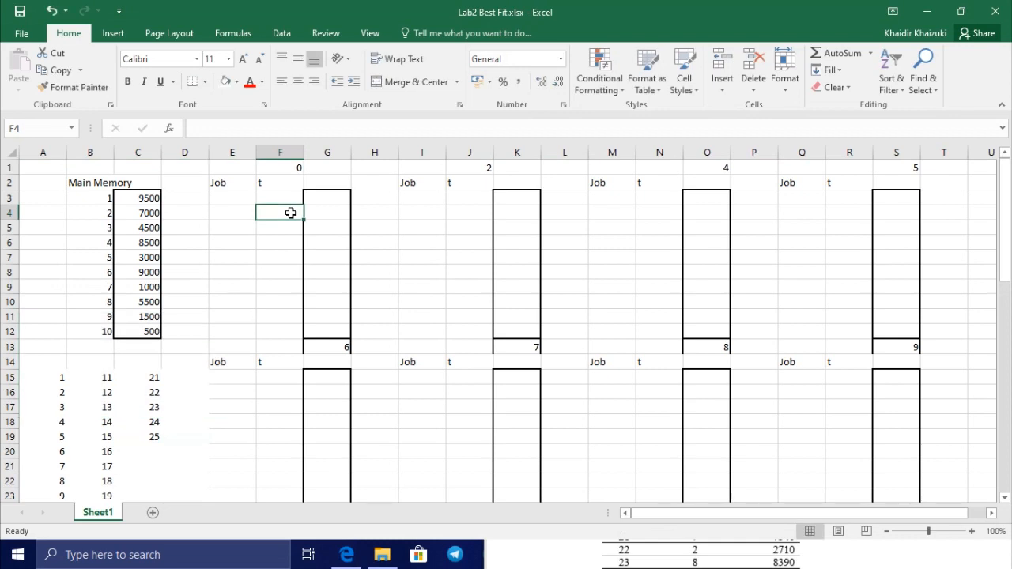
left_click(248, 211)
type("1")
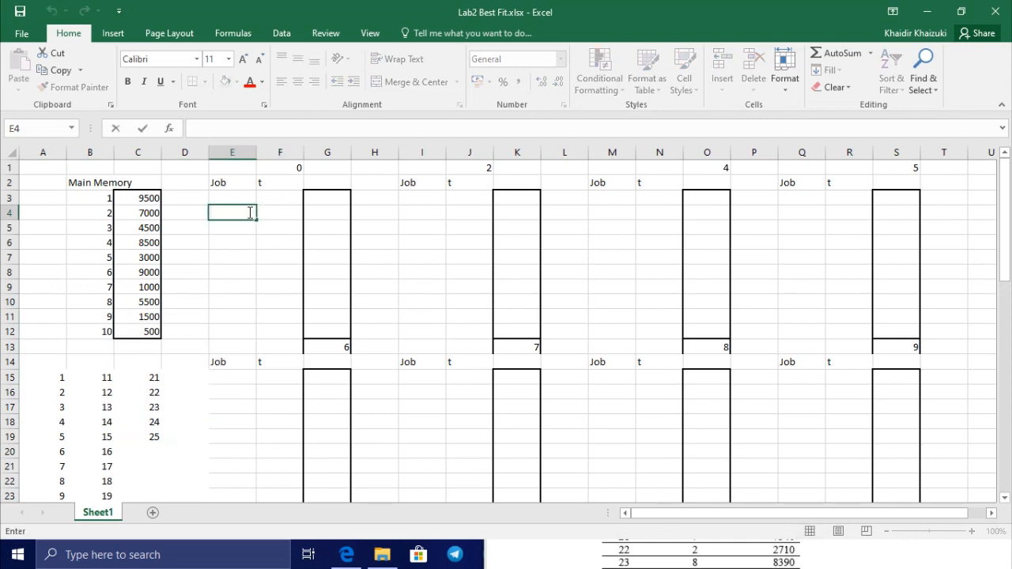
left_click(317, 213)
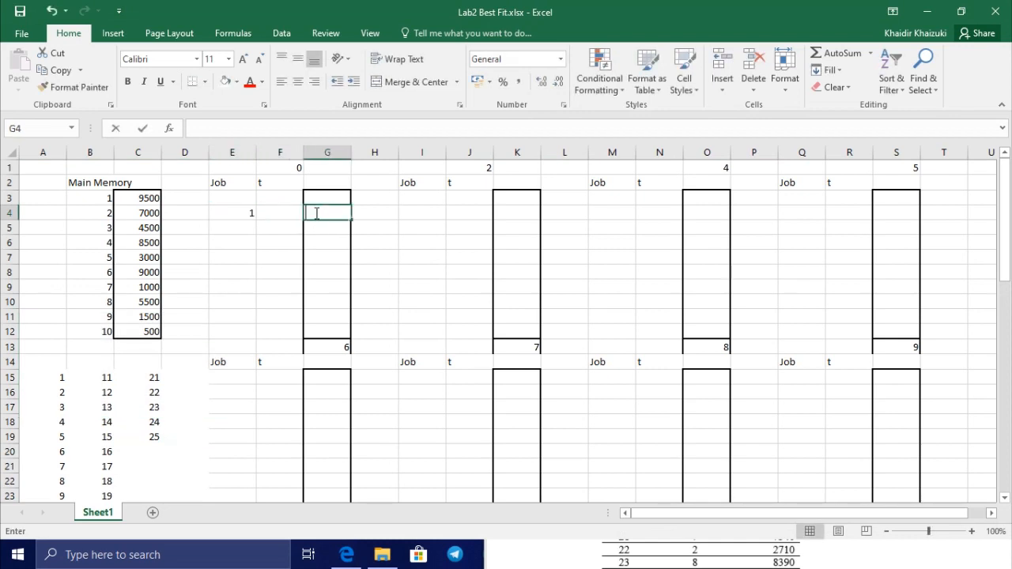
type("577")
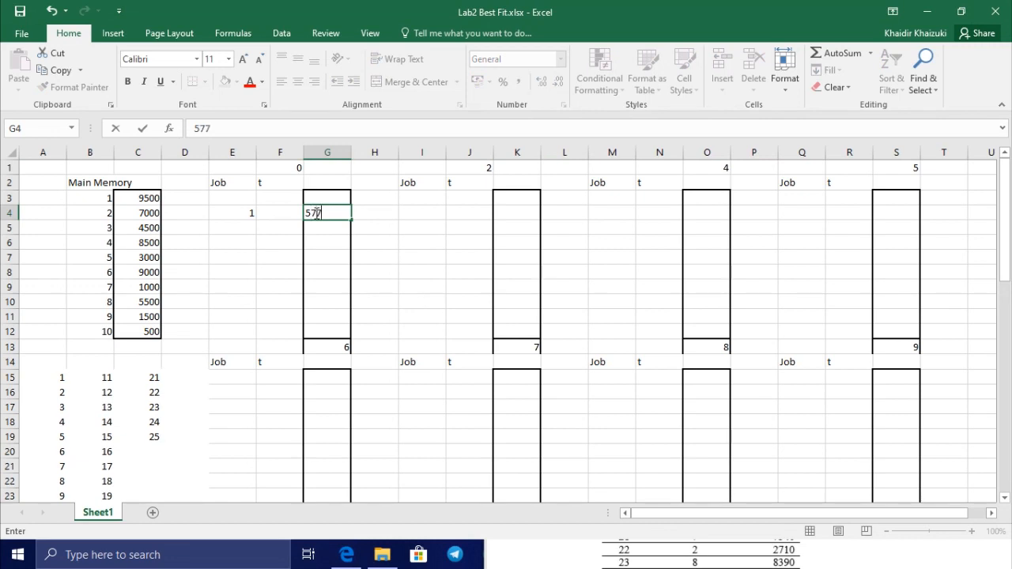
type("0")
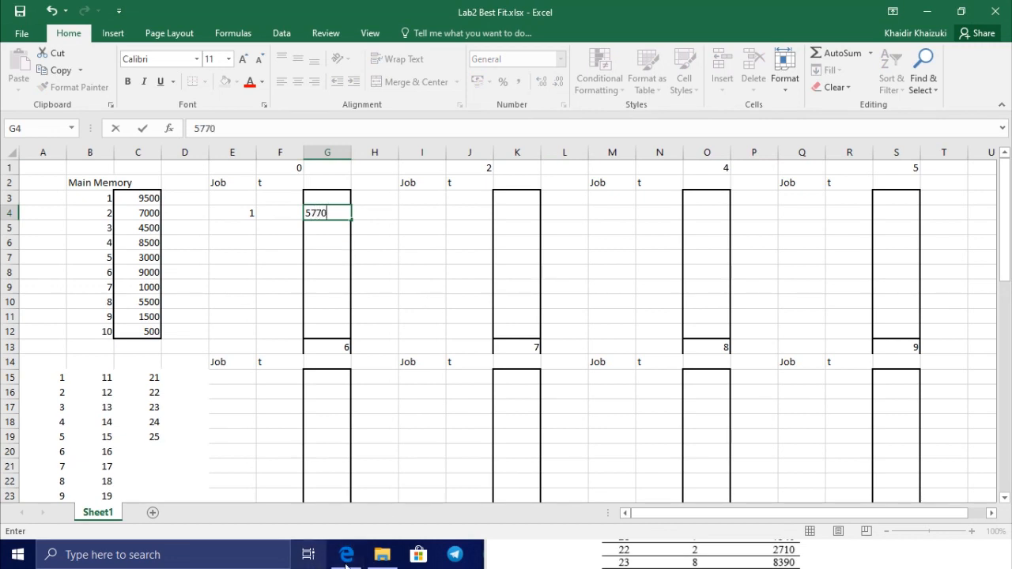
left_click(540, 562)
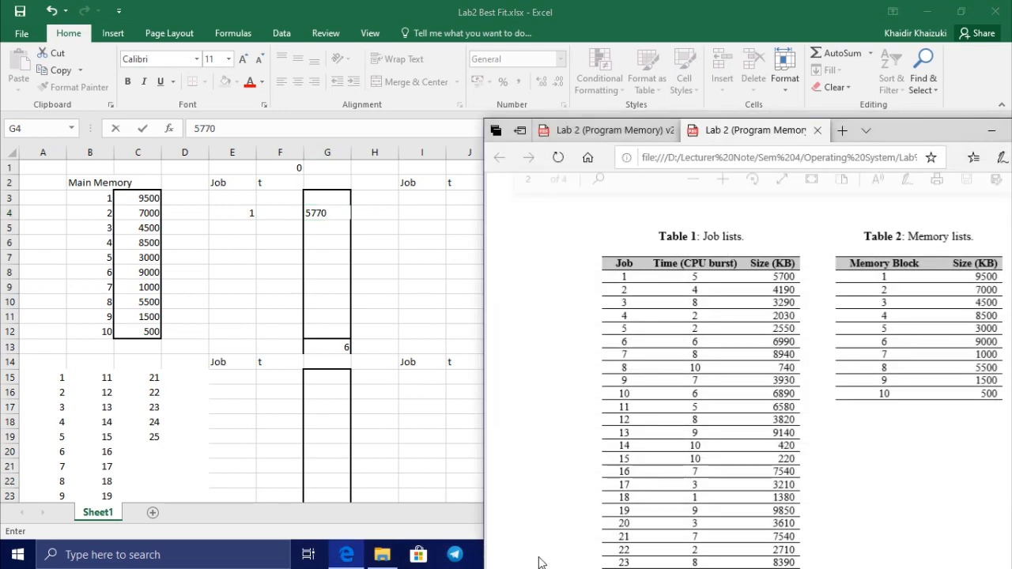
left_click(279, 213)
left_click(279, 213)
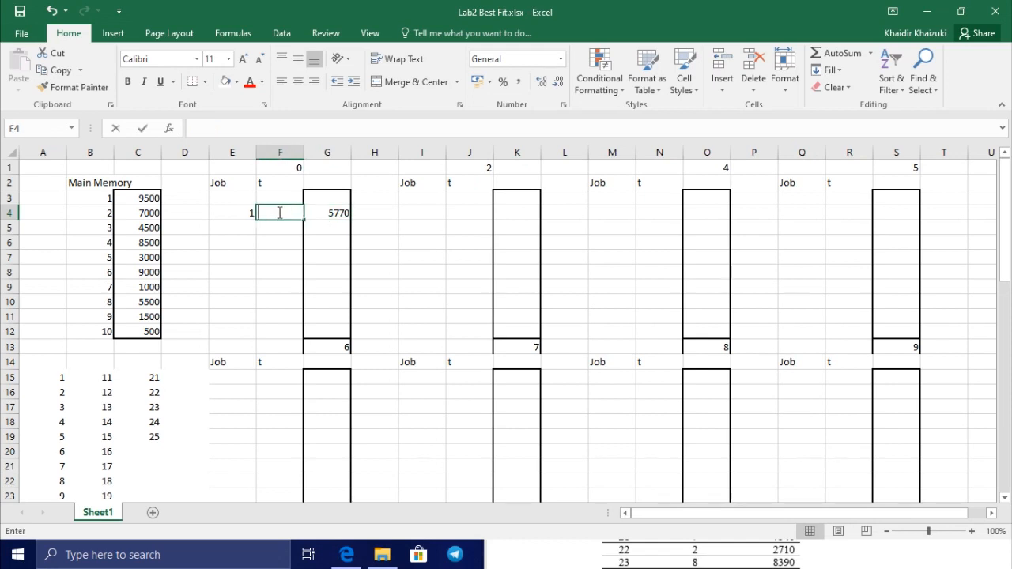
type("5")
Step: Enter job 2 in row 5 of the time 0 block, with size 4190 and t 4
left_click(247, 227)
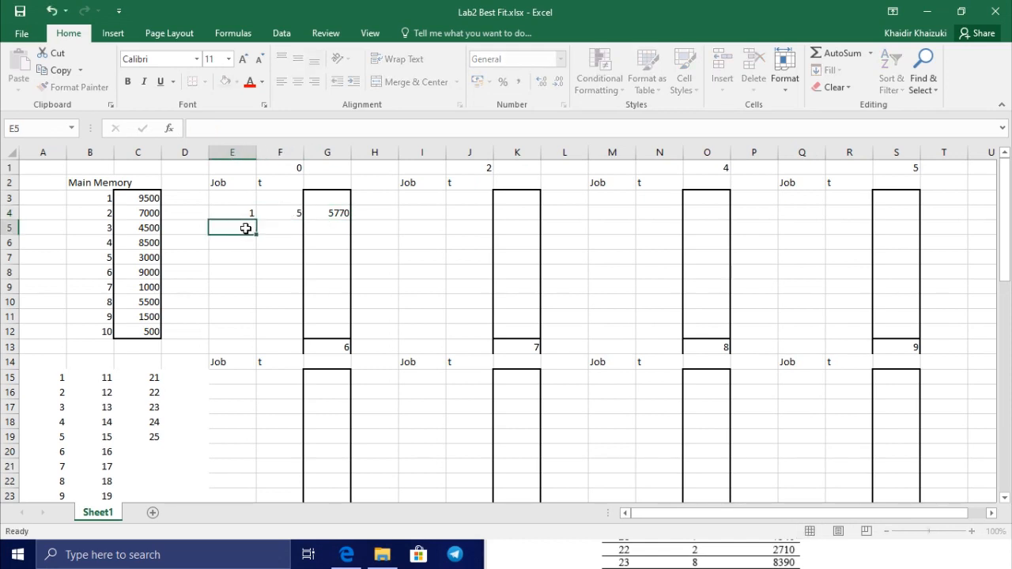
left_click(535, 559)
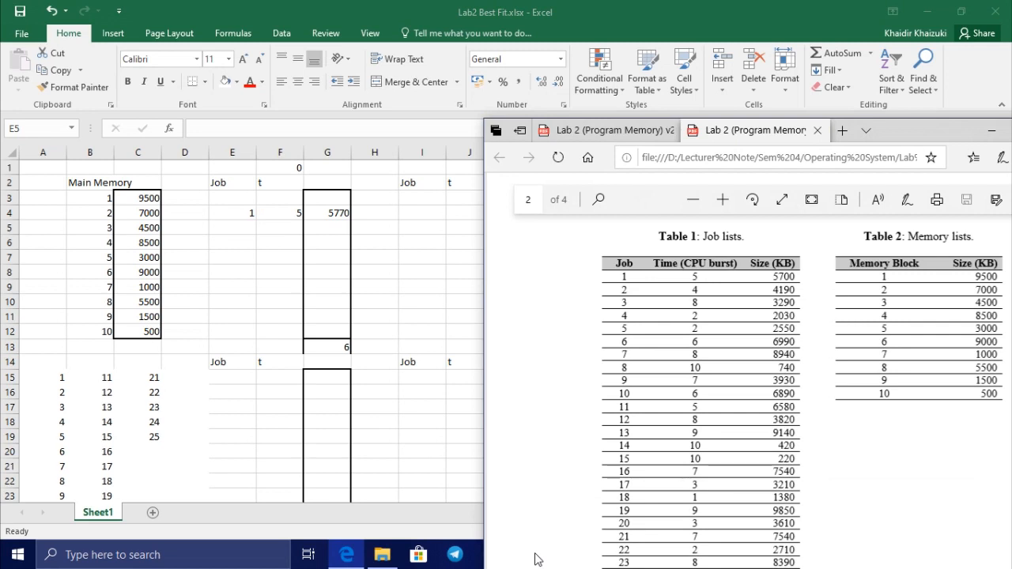
left_click(251, 228)
type("2")
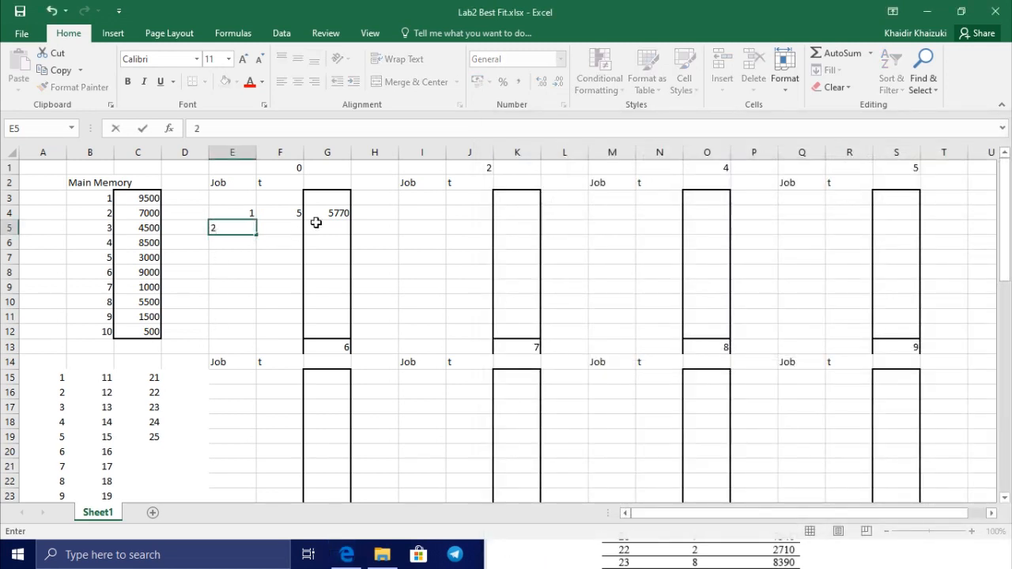
left_click(316, 223)
type("4190")
left_click(282, 228)
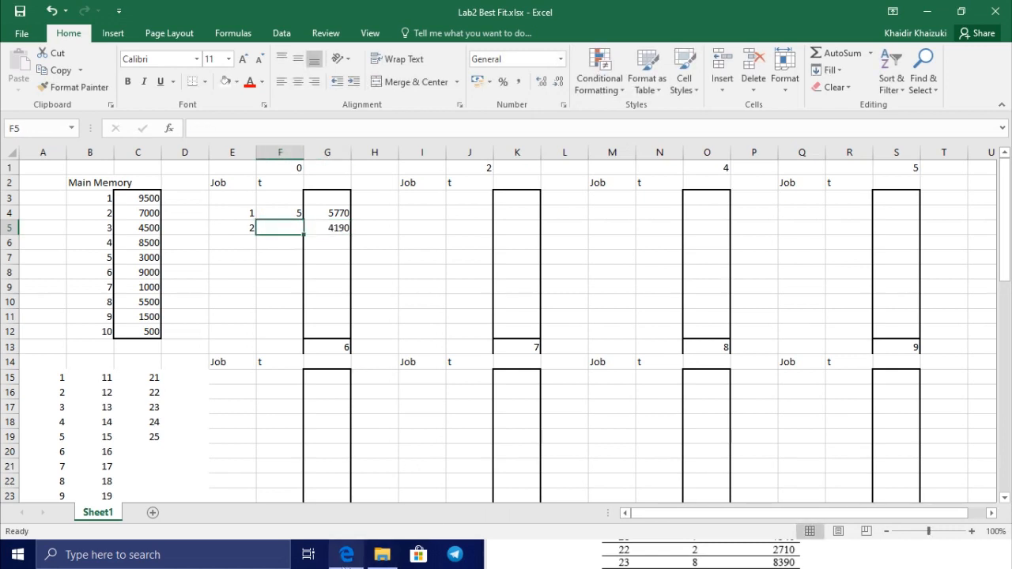
left_click(347, 555)
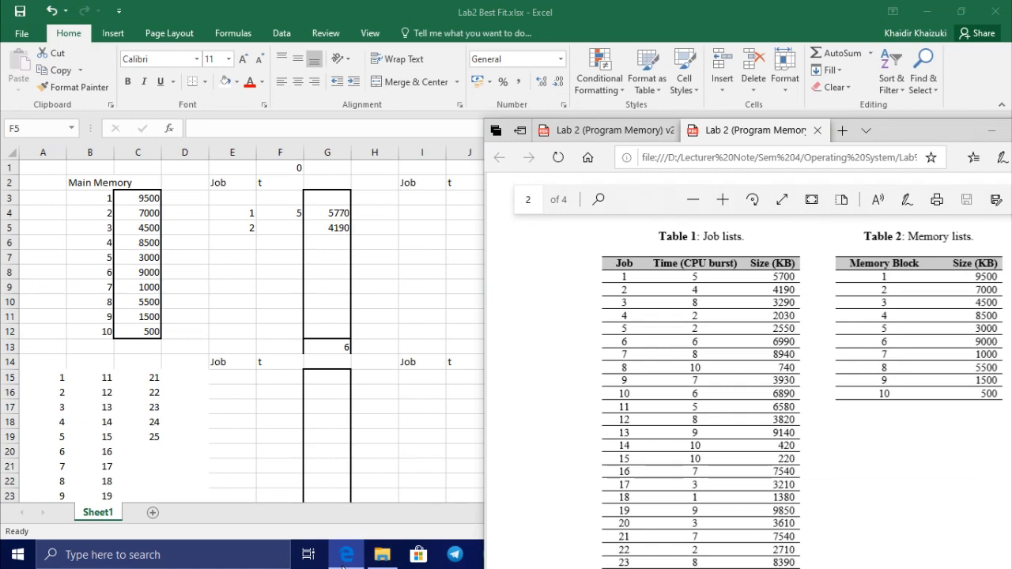
left_click(345, 555)
double_click(290, 226)
type("4")
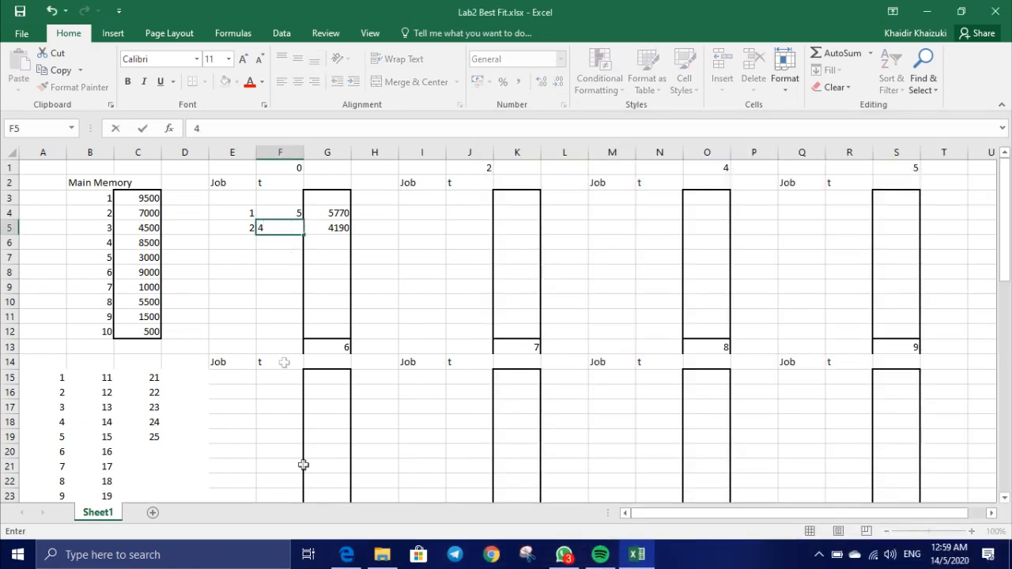
Step: Enter job 3 with size 3290 in row 10 of the time 0 block, beside memory block 8
left_click(353, 559)
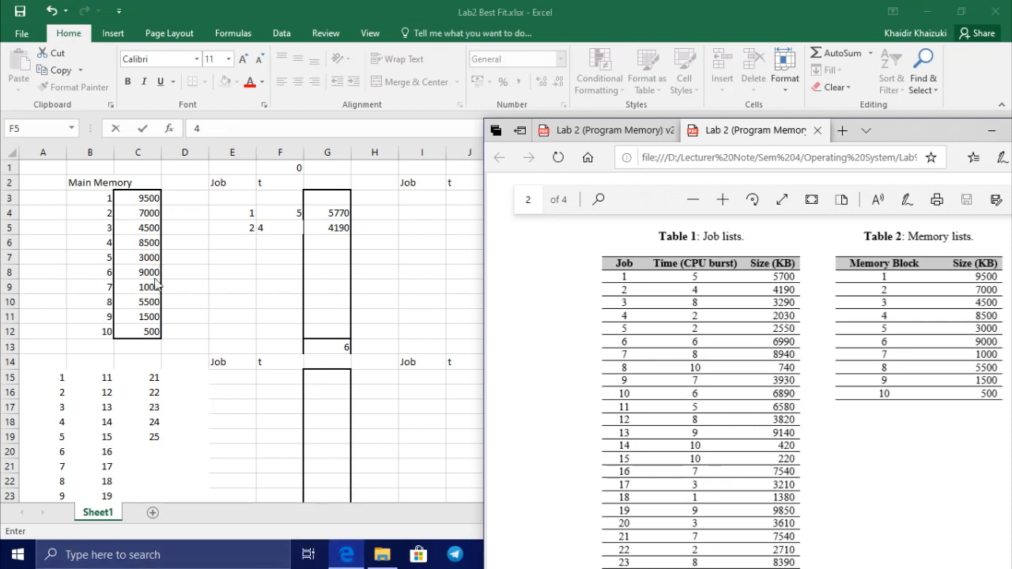
left_click(237, 301)
type("3")
left_click(327, 302)
type("3")
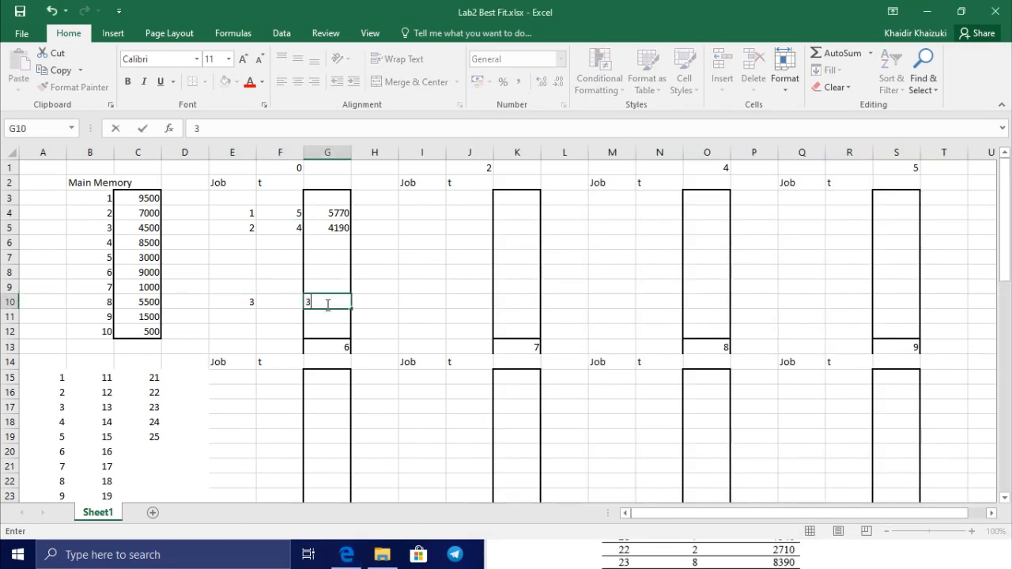
type("290")
left_click(279, 301)
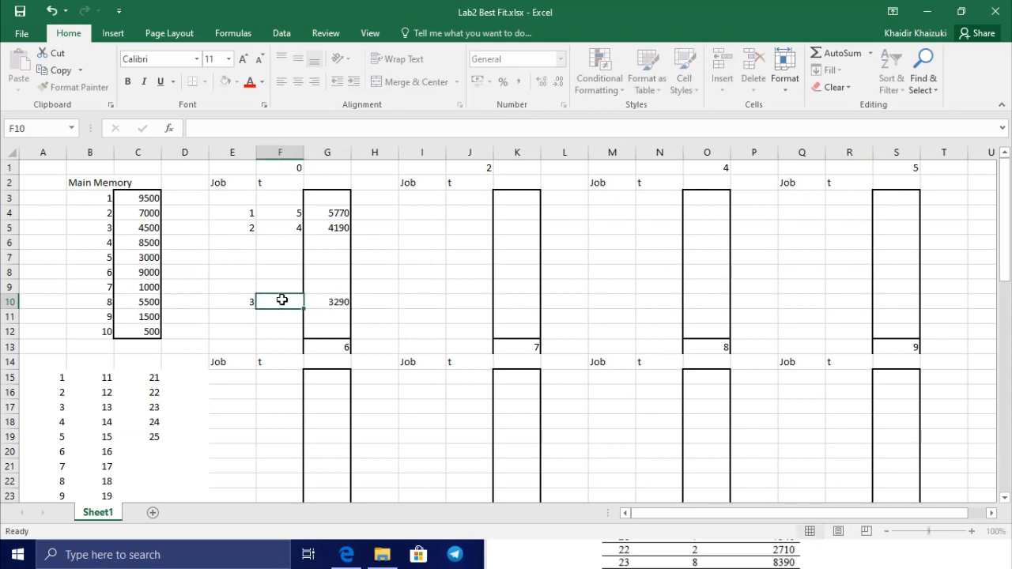
Step: Enter job 4 with size 2030 in row 7 of the time 0 block, beside memory block 5
left_click(347, 554)
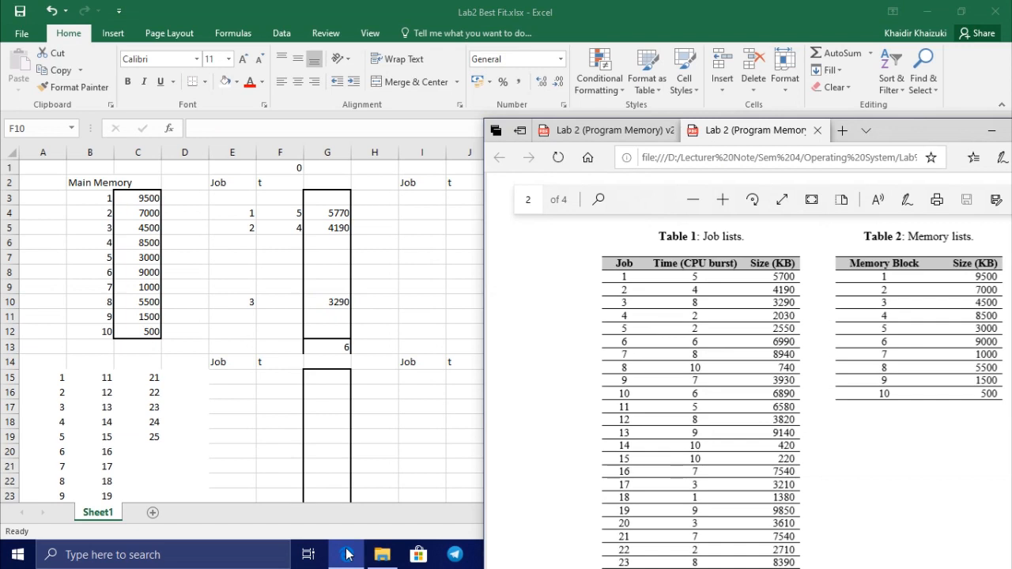
double_click(249, 253)
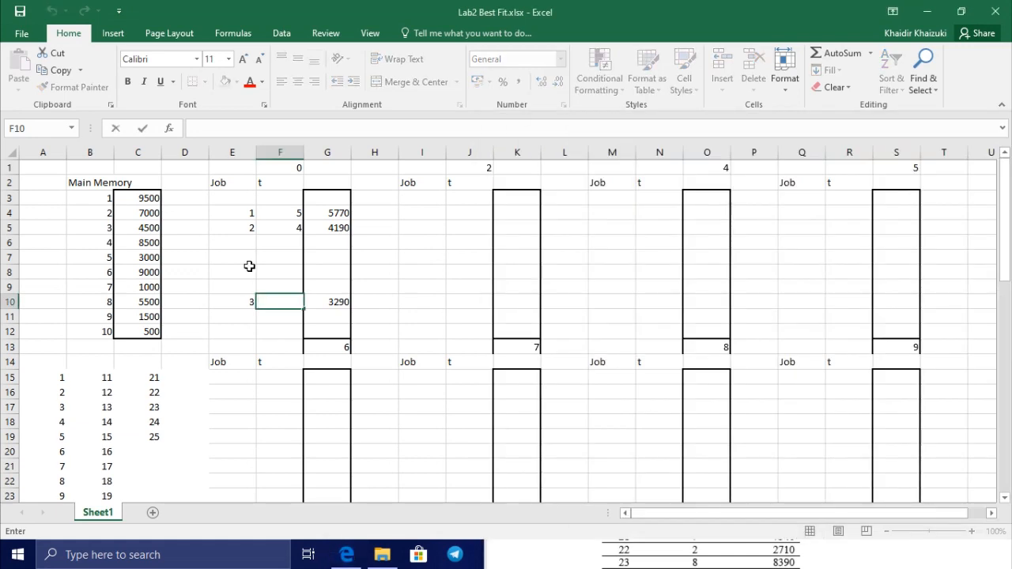
left_click(239, 264)
key("Down")
key("Down")
left_click(238, 261)
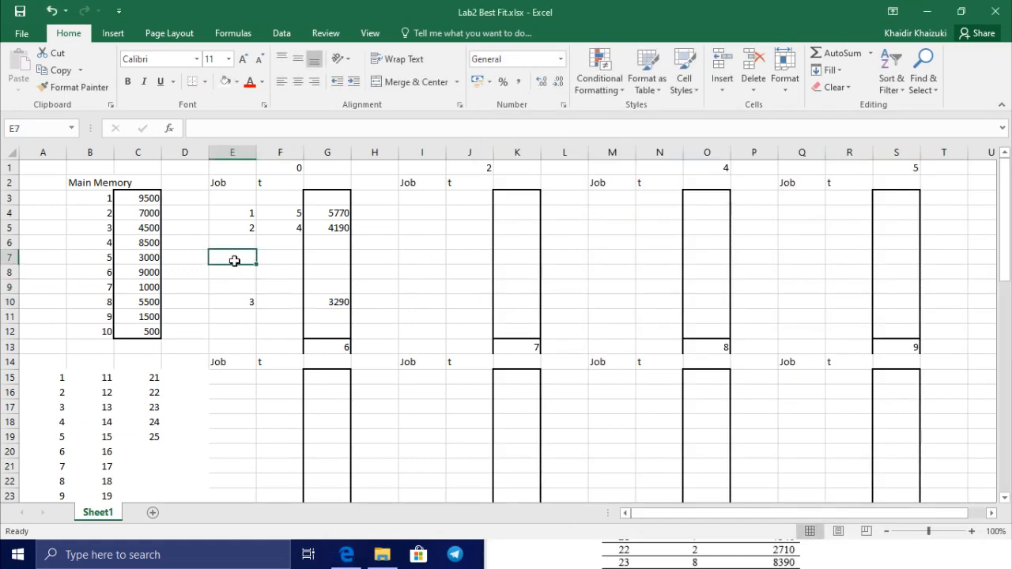
type("4")
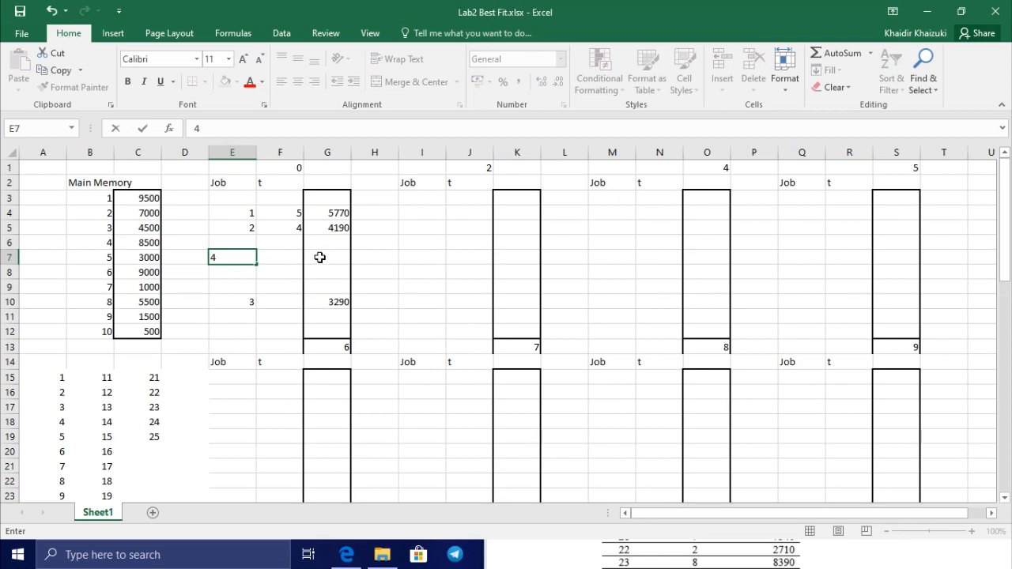
left_click(320, 255)
type("2030")
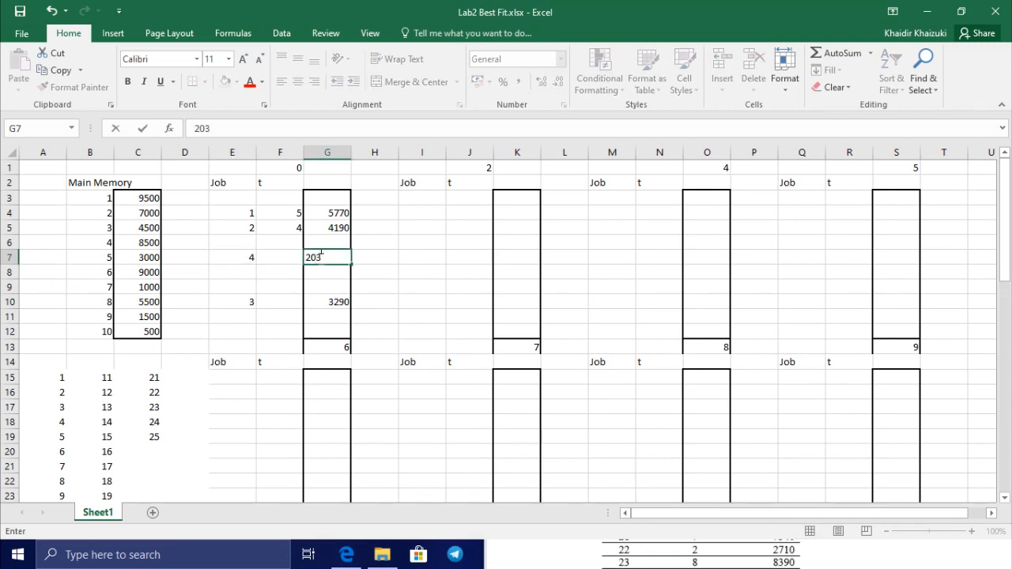
left_click(285, 256)
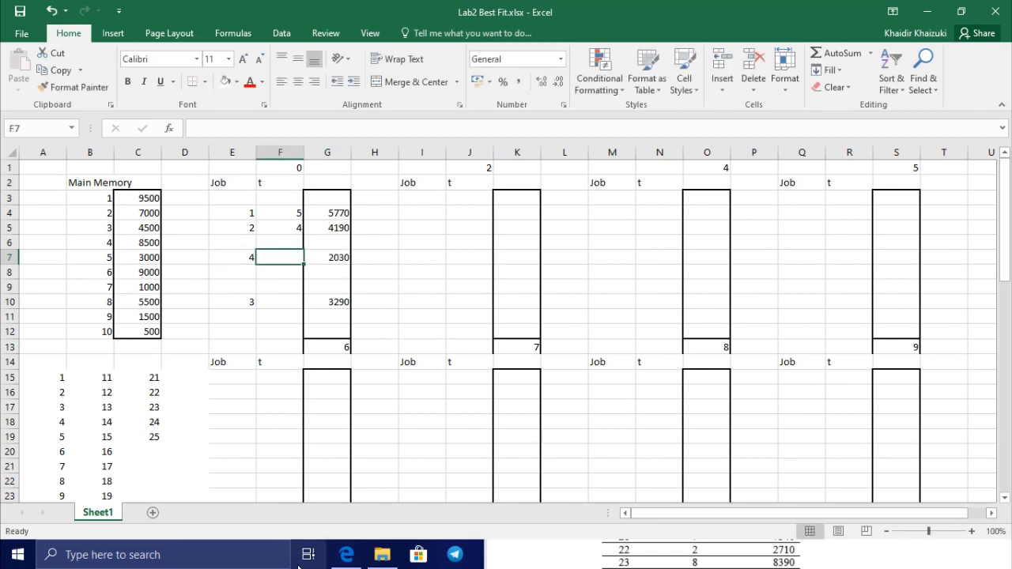
Step: Fill in the t values from the PDF job table: 2 for job 4 and 8 for job 3
left_click(346, 555)
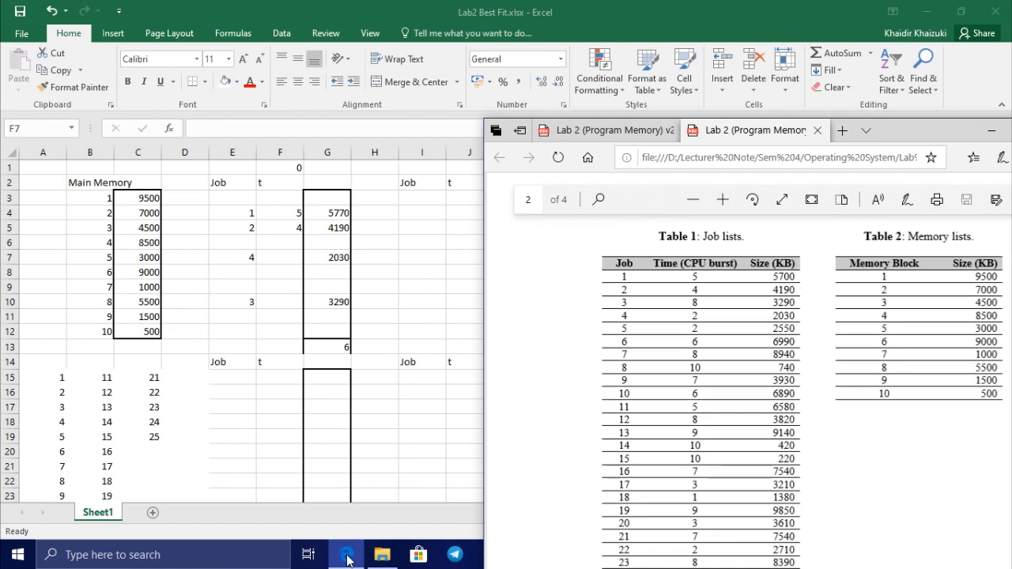
left_click(285, 256)
type("2")
left_click(291, 303)
type("8")
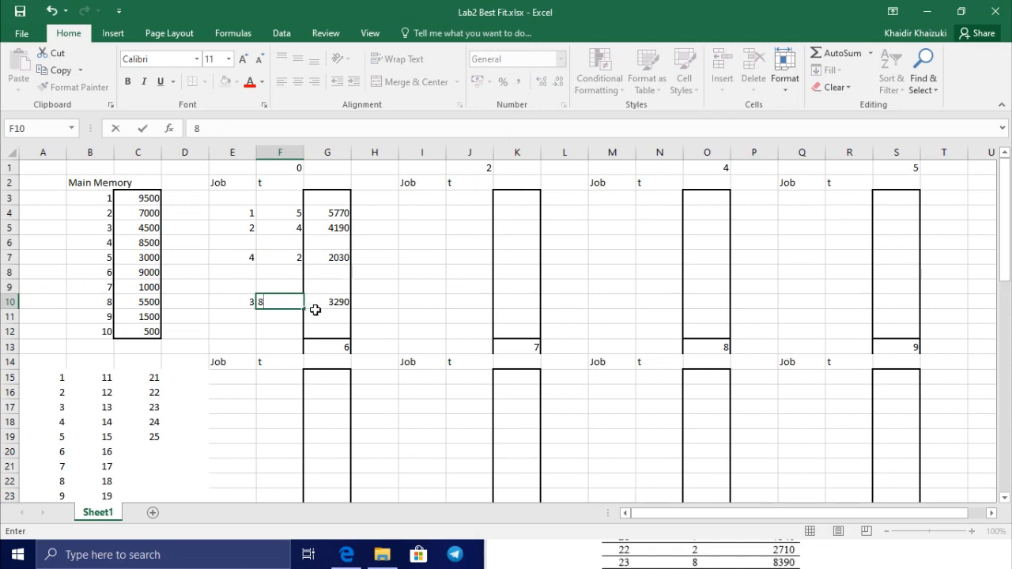
Step: Fill the cells of jobs 1 to 4 in the job checklist below the Main Memory table with yellow
left_click_drag(40, 378, 65, 412)
left_click(237, 82)
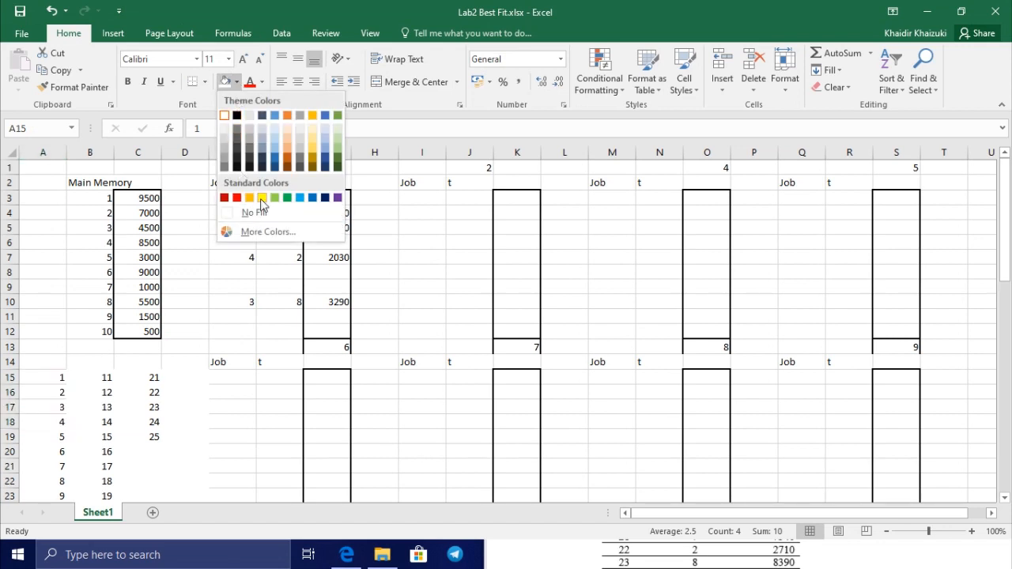
left_click(53, 378)
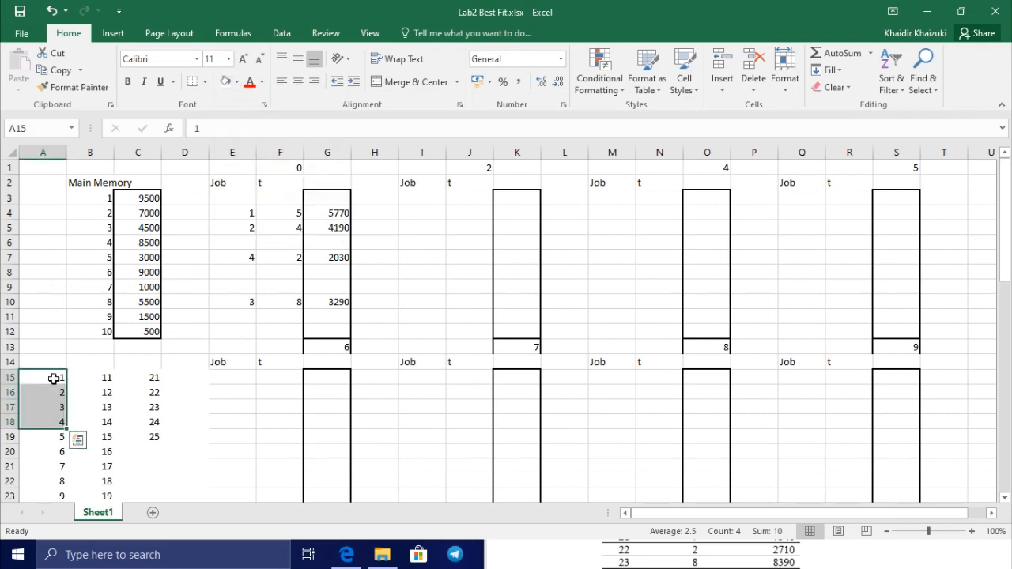
left_click(237, 81)
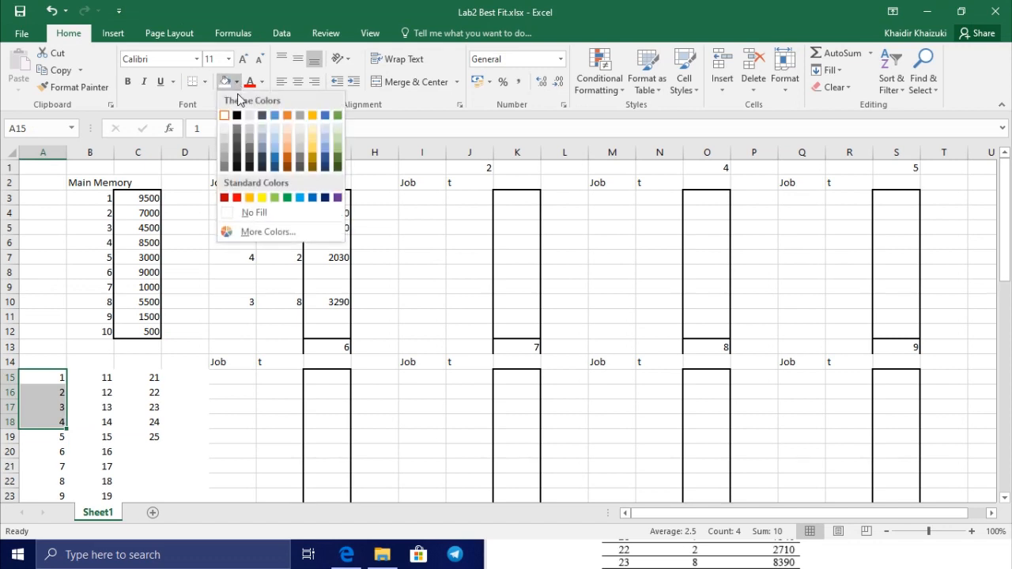
left_click(261, 198)
left_click(271, 275)
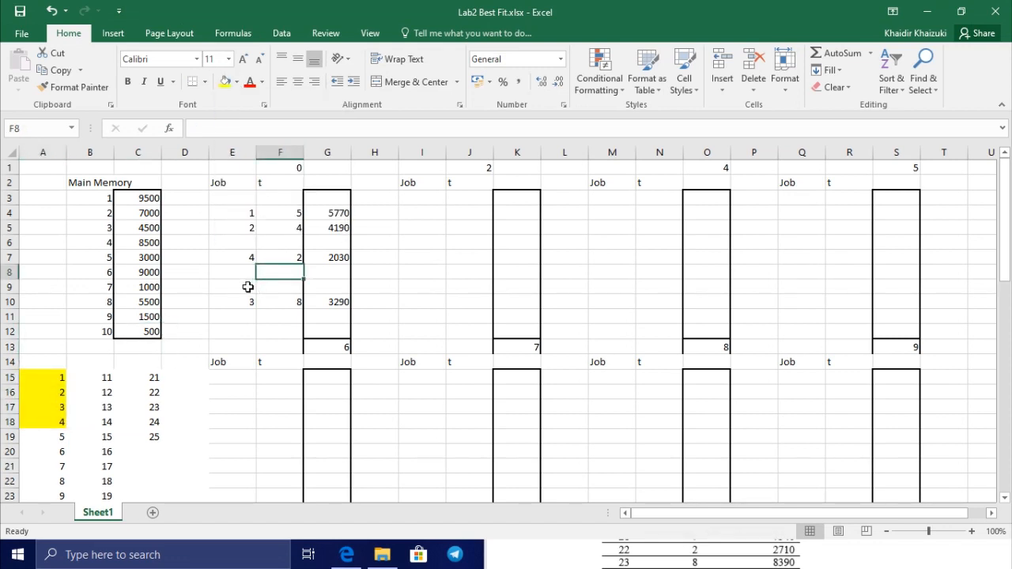
Step: Enter job 5 in row 6 of the time 0 block, beside memory block 4, with size 2550 and t 2
left_click(536, 548)
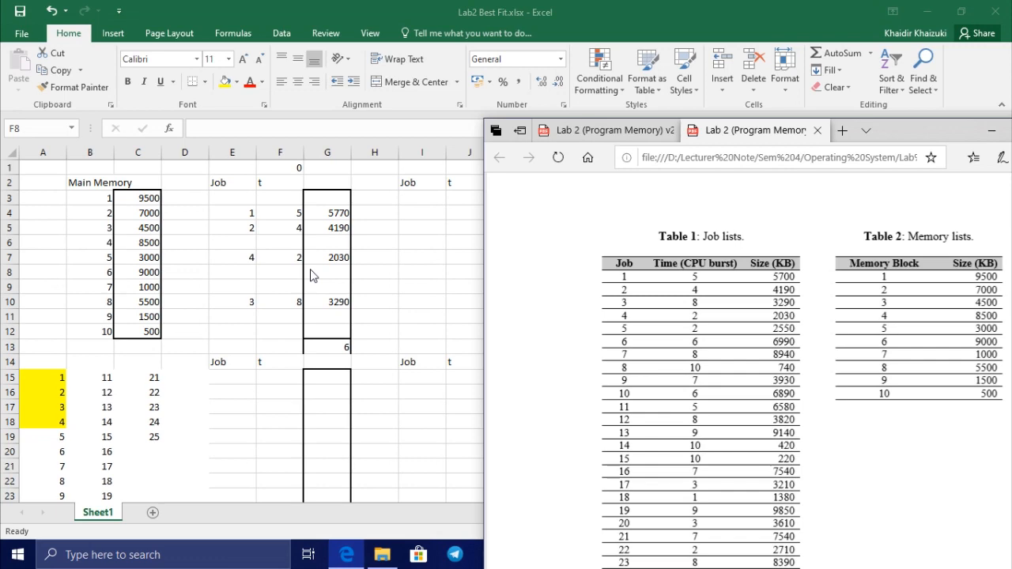
double_click(248, 239)
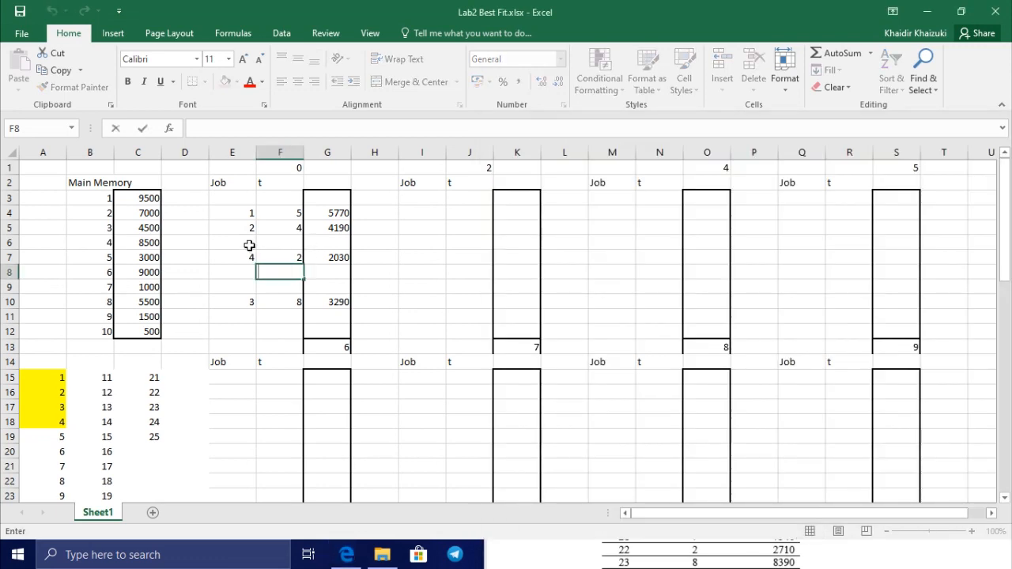
left_click(250, 246)
type("5")
left_click(327, 245)
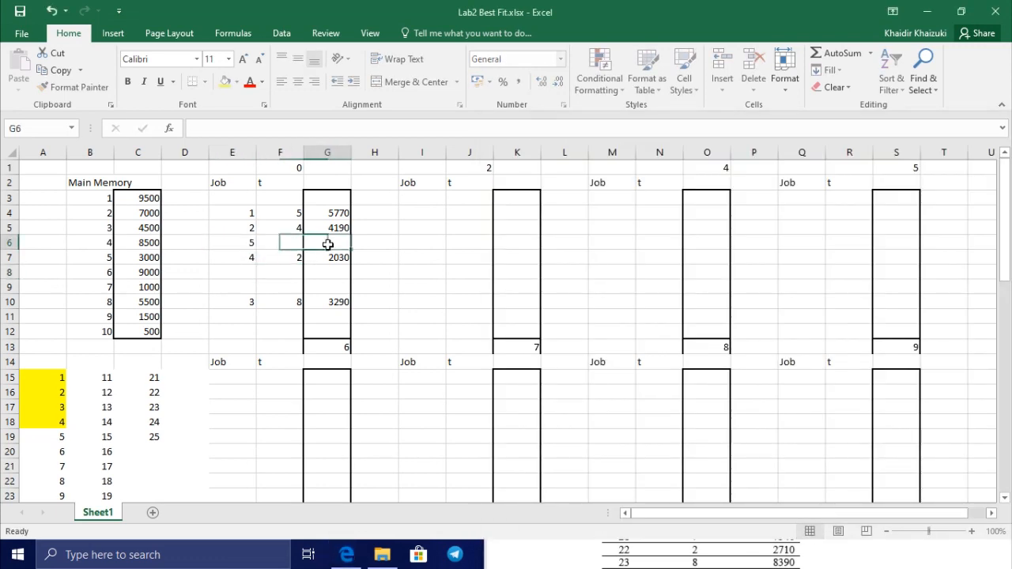
type("2550")
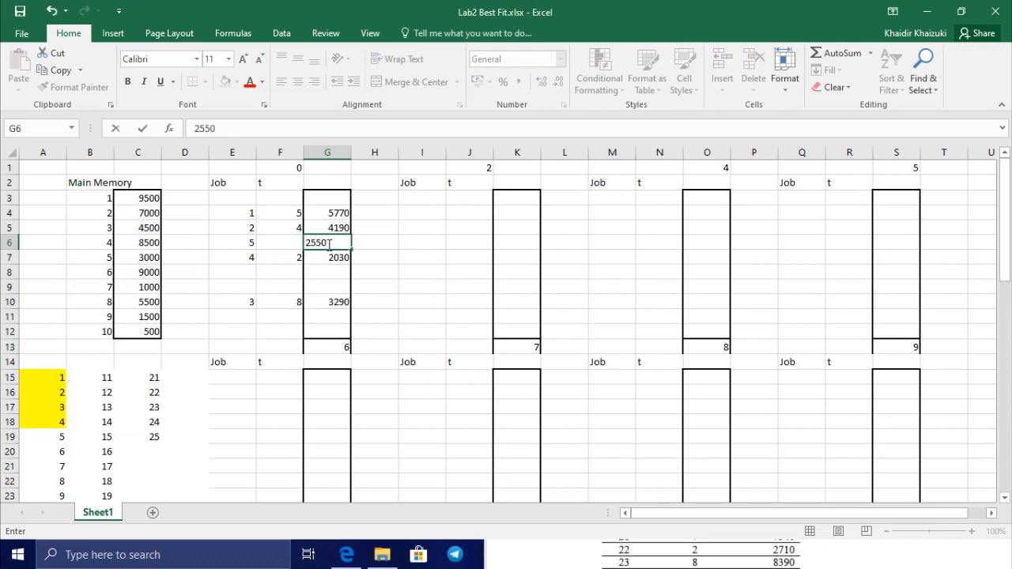
left_click(291, 244)
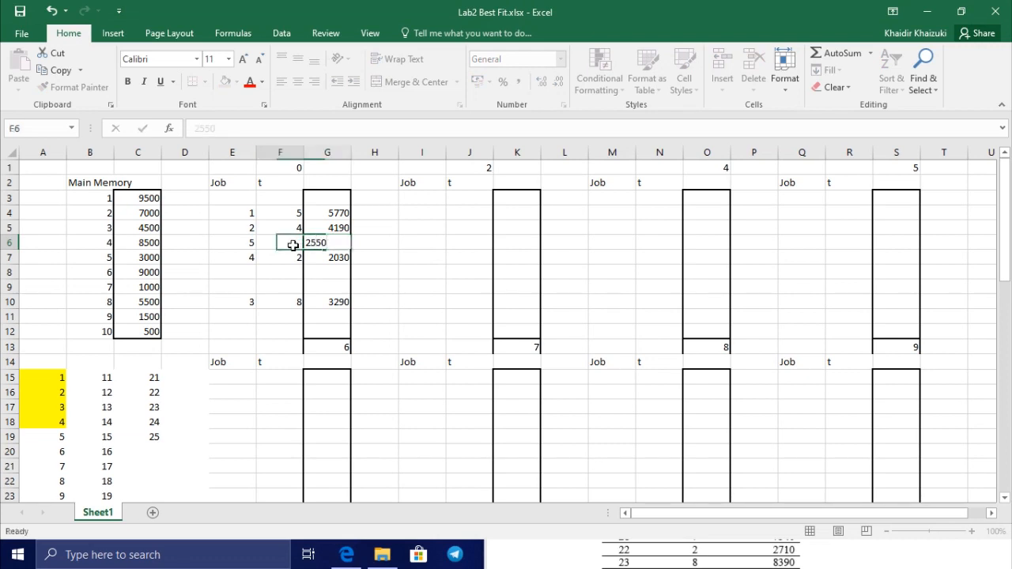
left_click(347, 557)
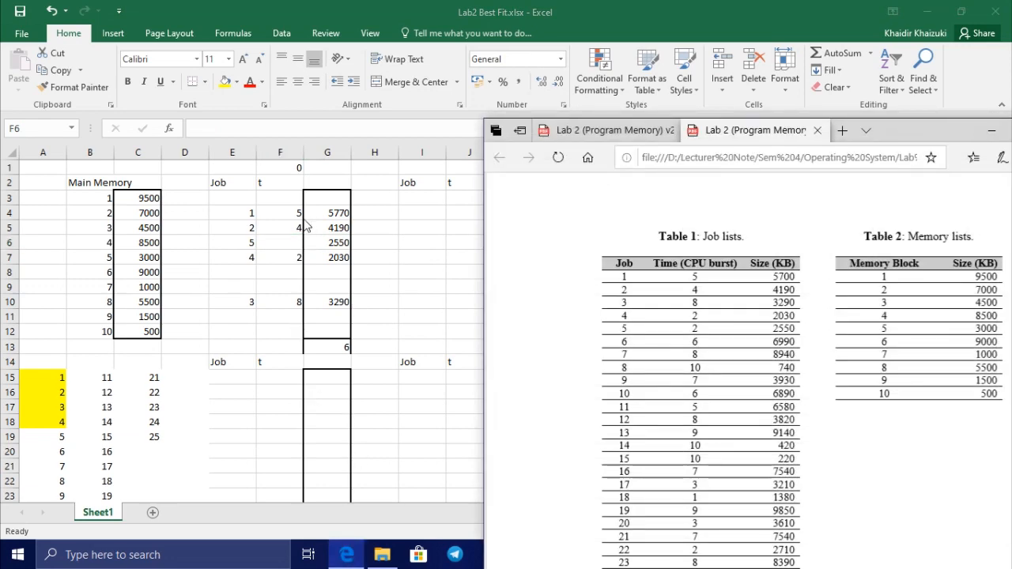
double_click(282, 244)
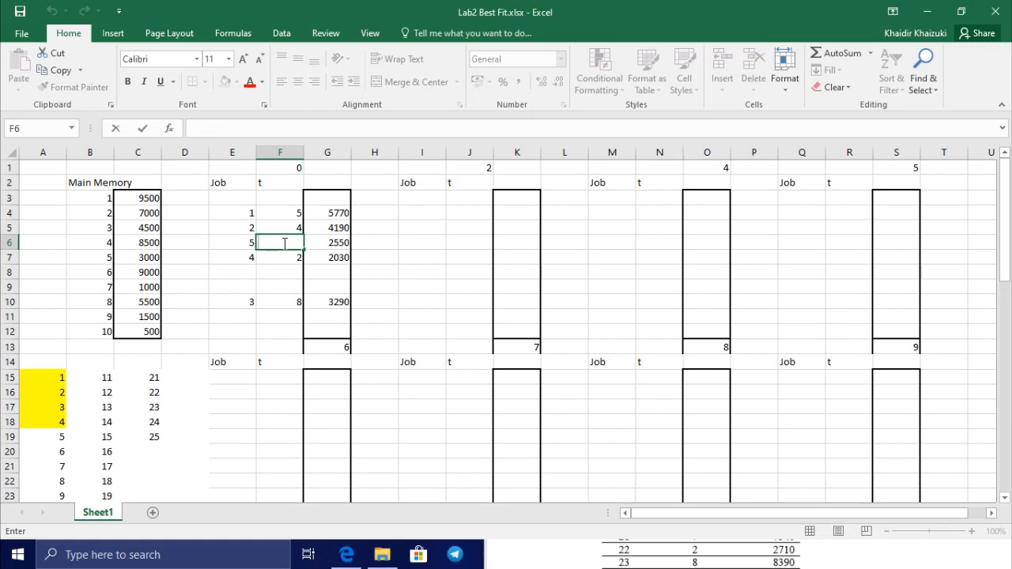
type("2")
Step: Enter job 6 in row 8 of the time 0 block, beside memory block 6, with size 6990 and t 9
left_click(345, 557)
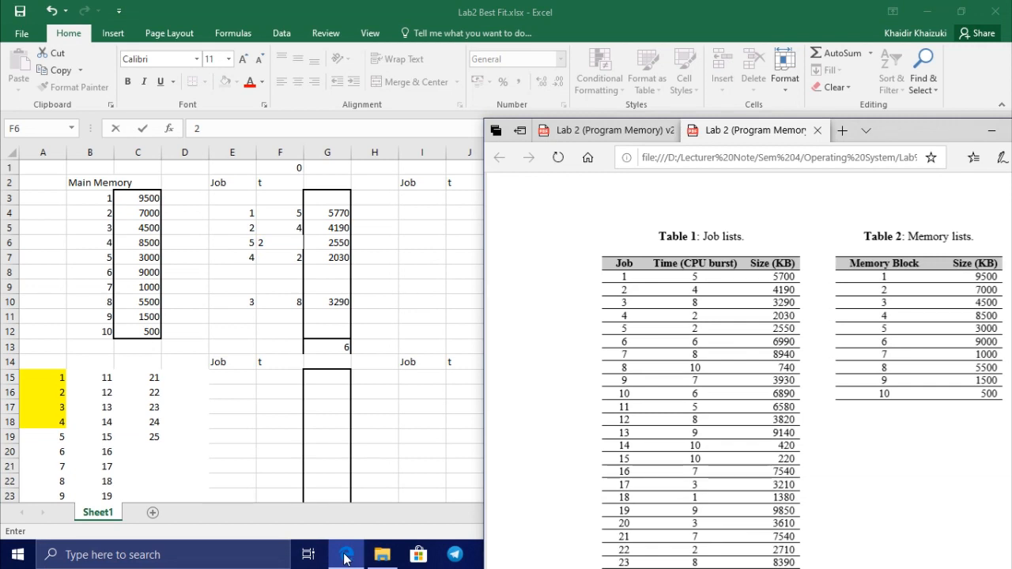
left_click(240, 274)
left_click(234, 271)
type("6")
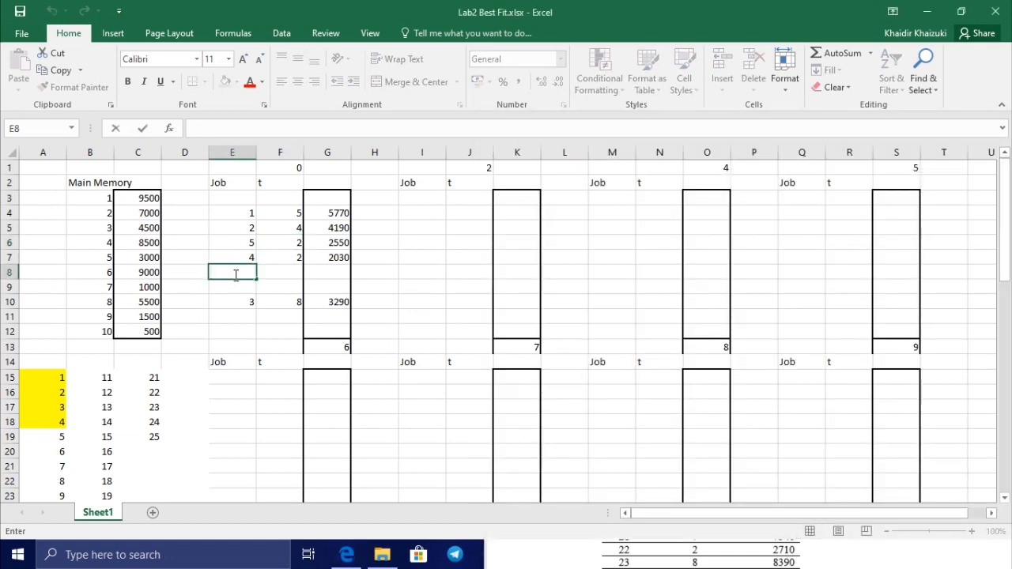
left_click(324, 270)
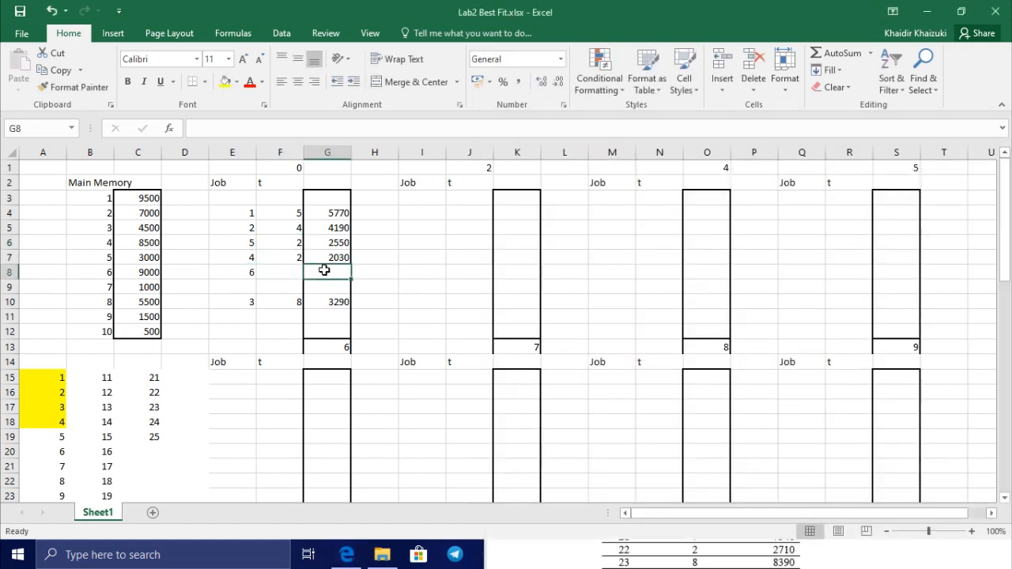
type("6990")
left_click(283, 274)
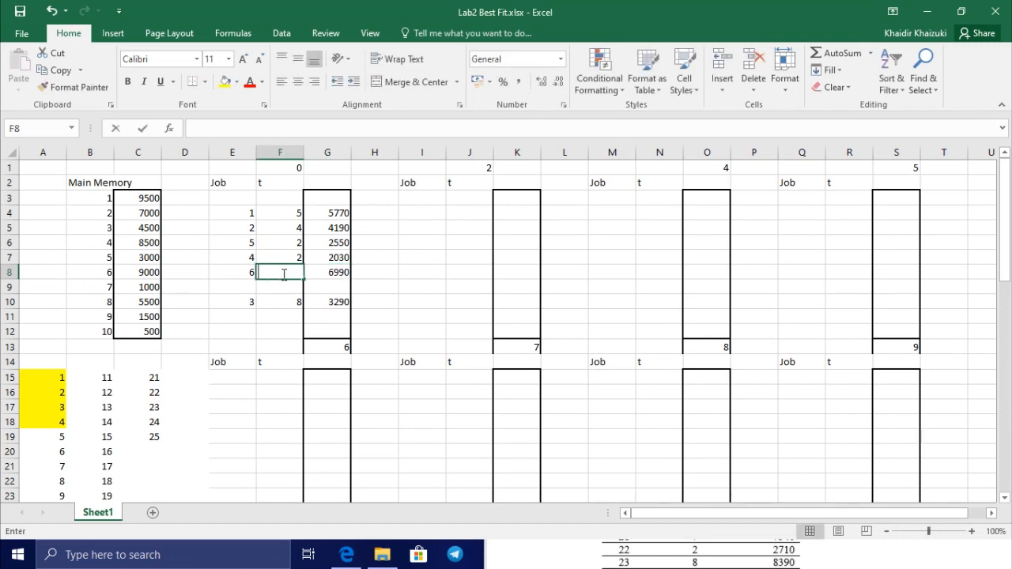
type("9")
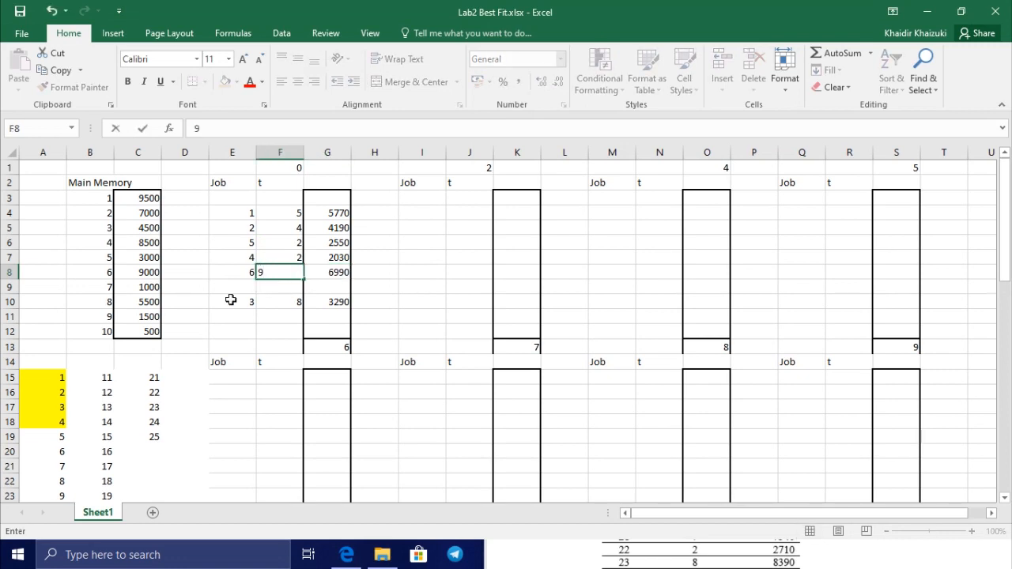
Step: Look up job 7 in the PDF job table and enter it with size 8940 in row 3 of the time 0 block
left_click(343, 554)
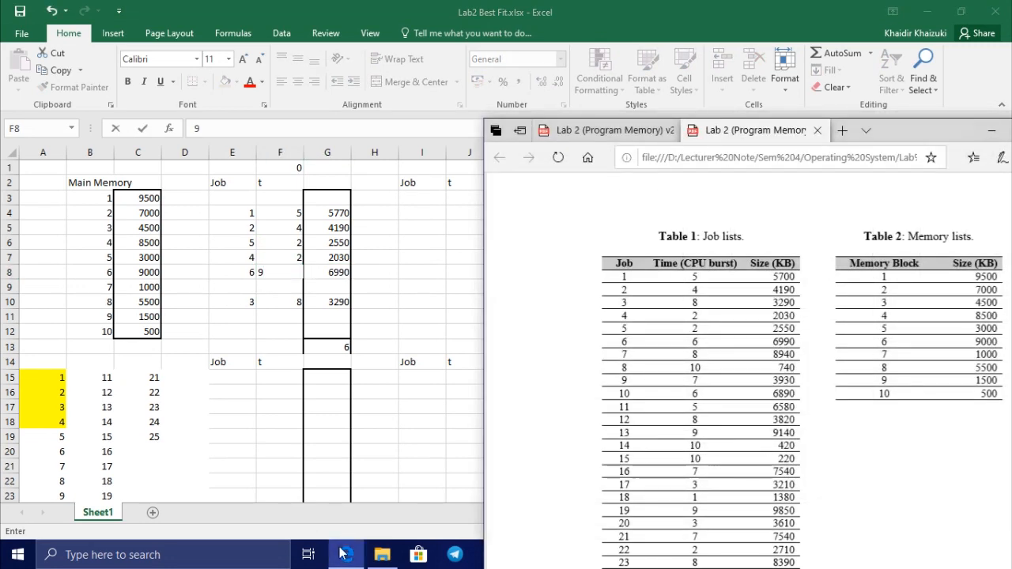
left_click(250, 196)
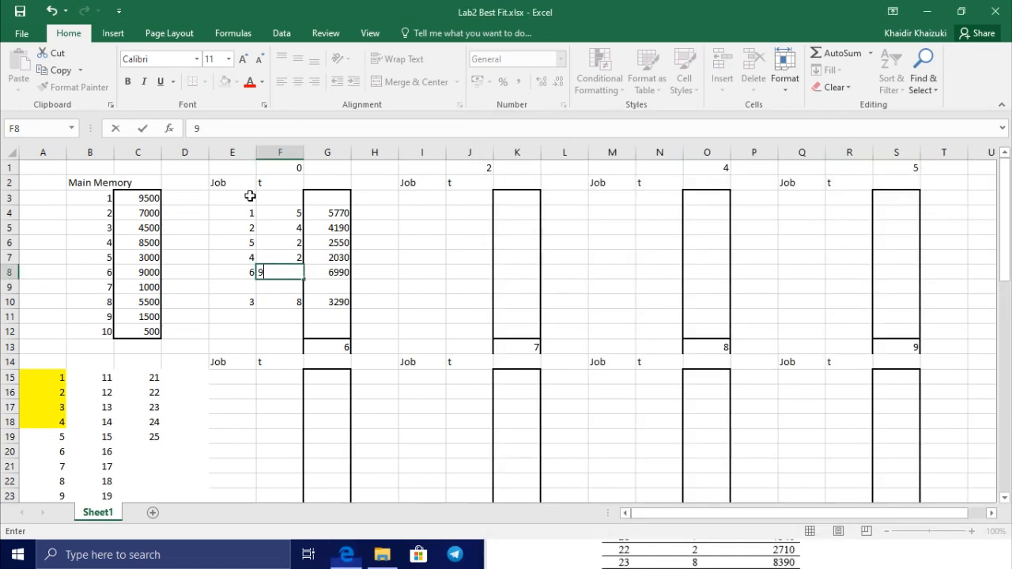
left_click(250, 196)
type("7")
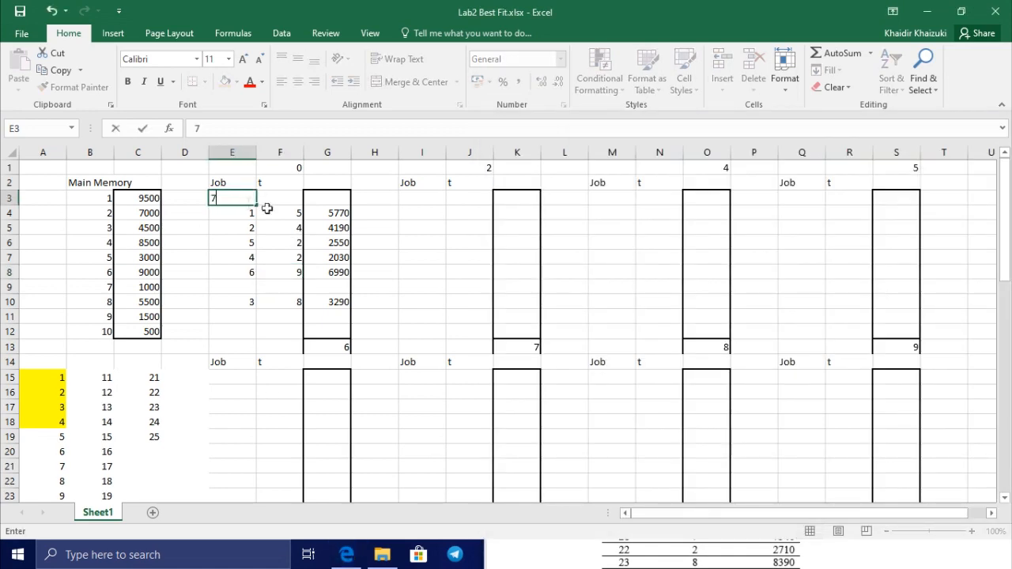
left_click(320, 198)
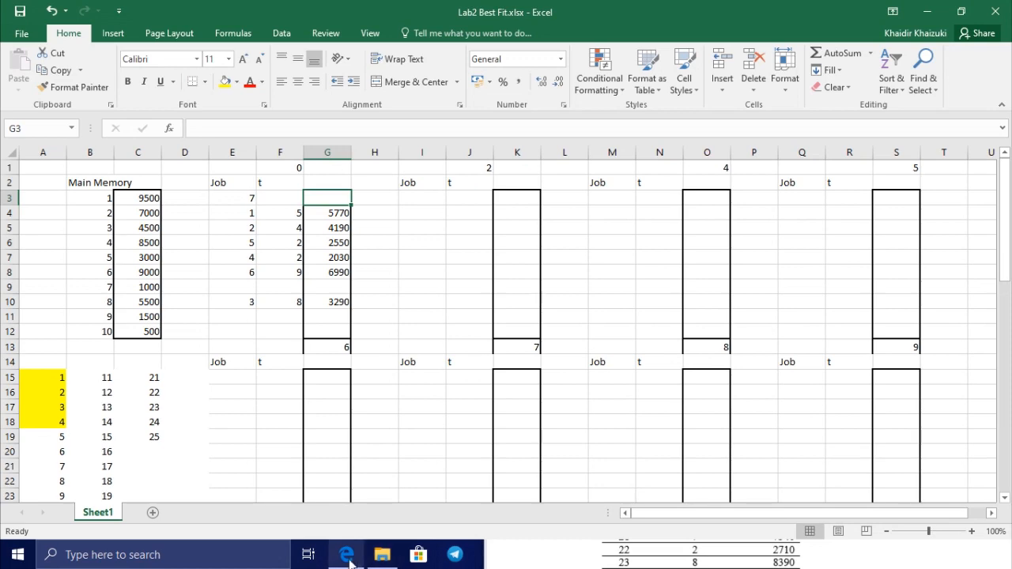
left_click(347, 555)
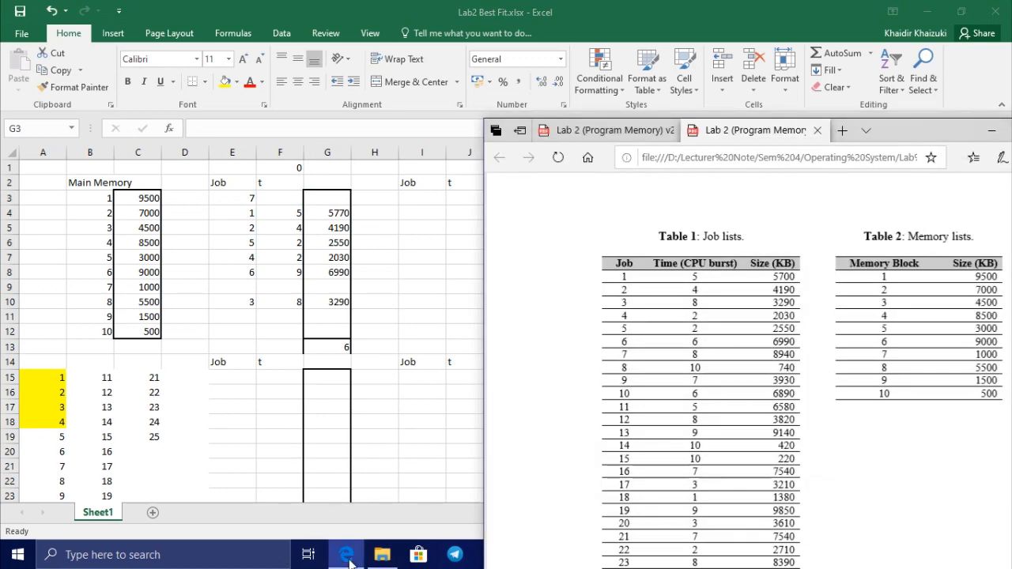
left_click(346, 555)
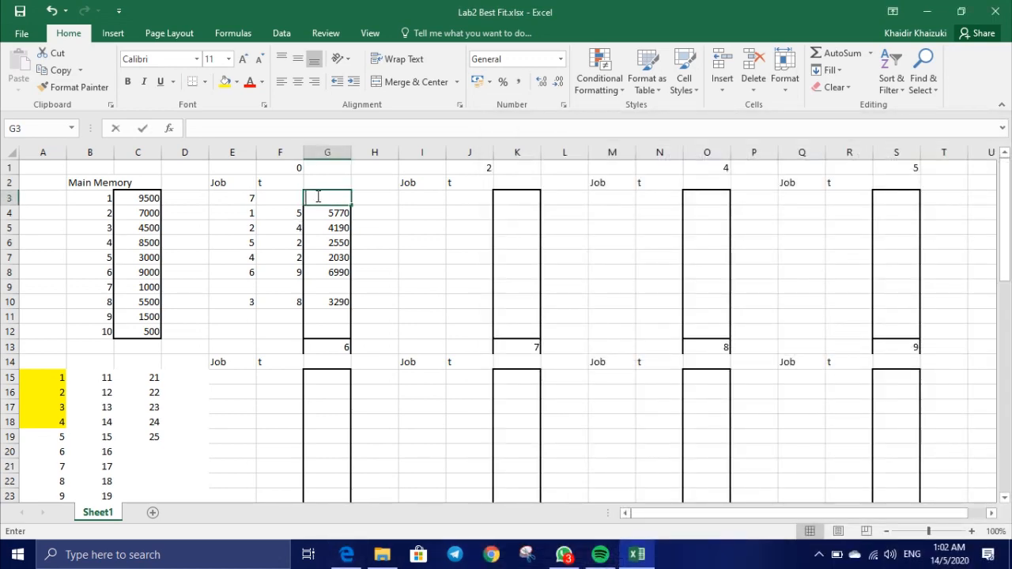
type("8940")
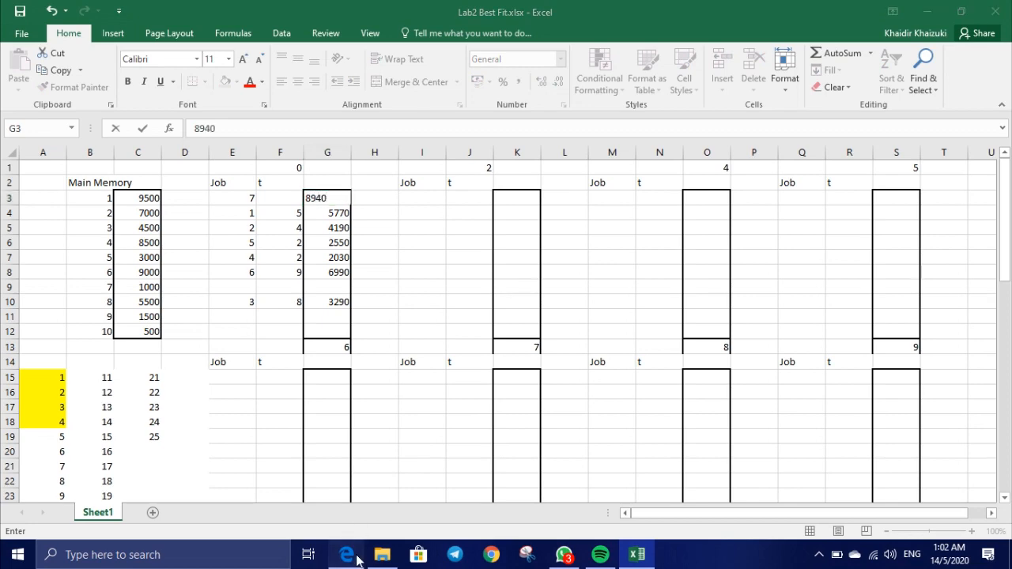
Step: Check job 7's CPU burst in the PDF and set its t value in row 3 to 8
left_click(354, 556)
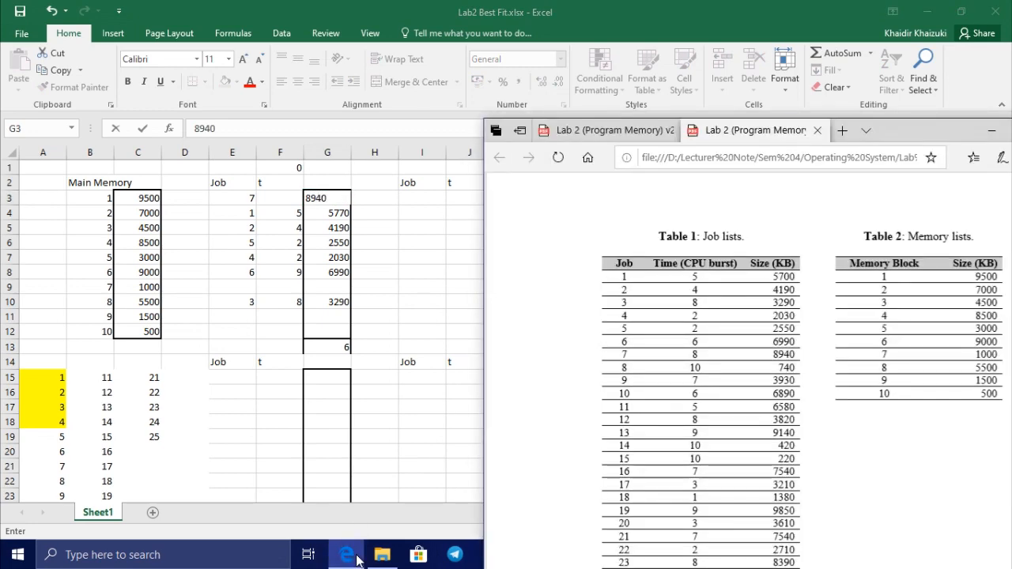
left_click(280, 198)
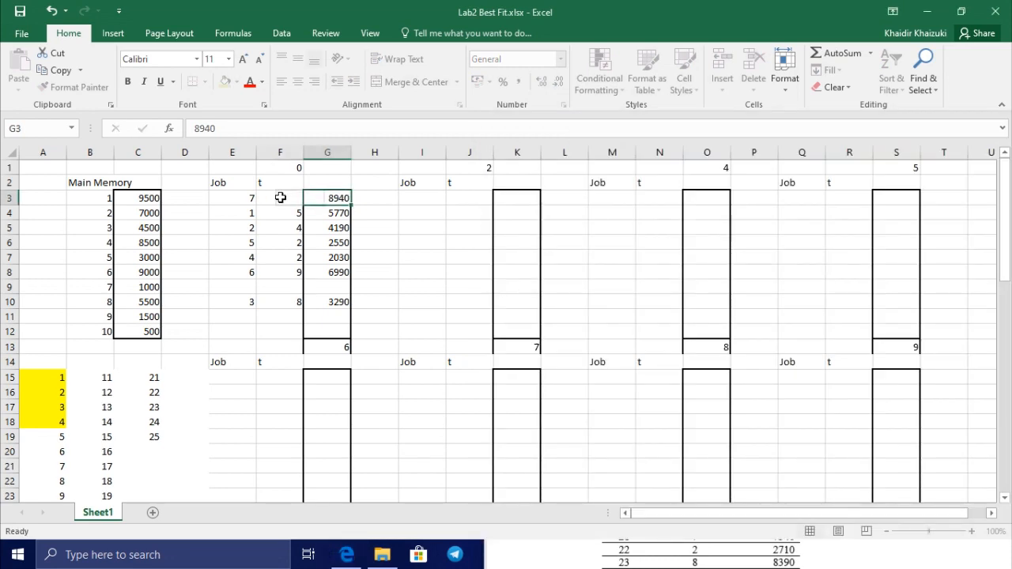
double_click(281, 198)
type("8")
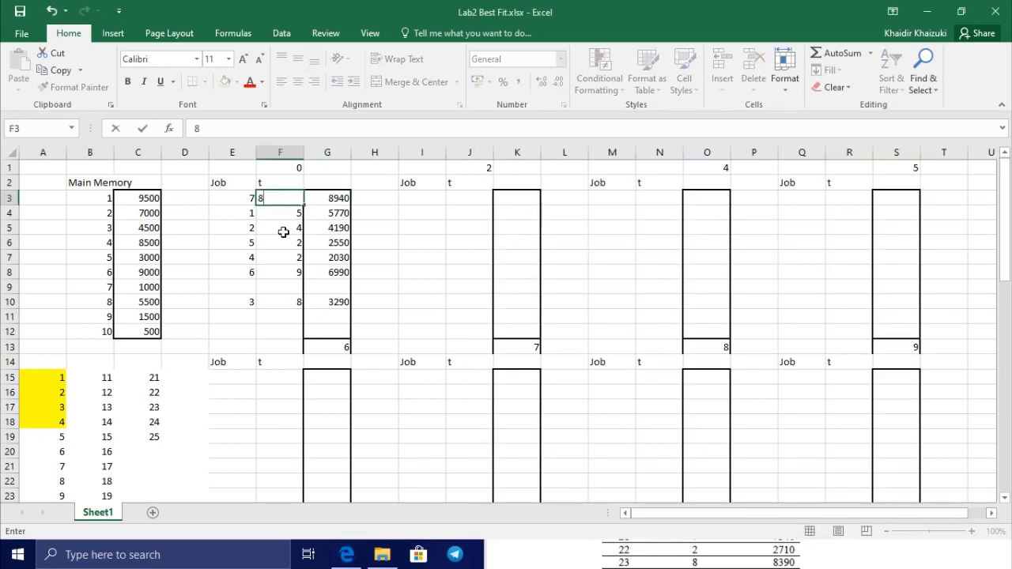
Step: Fill the cells of jobs 5 to 7 in the job checklist with yellow
scroll(230, 319, "down", 2)
scroll(80, 362, "up", 2)
left_click_drag(60, 437, 59, 462)
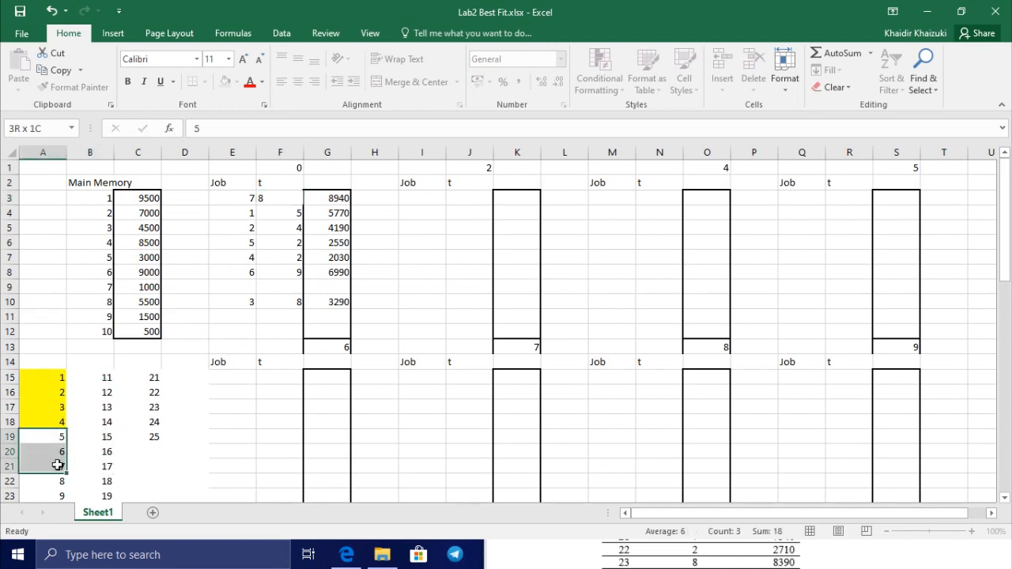
left_click(224, 82)
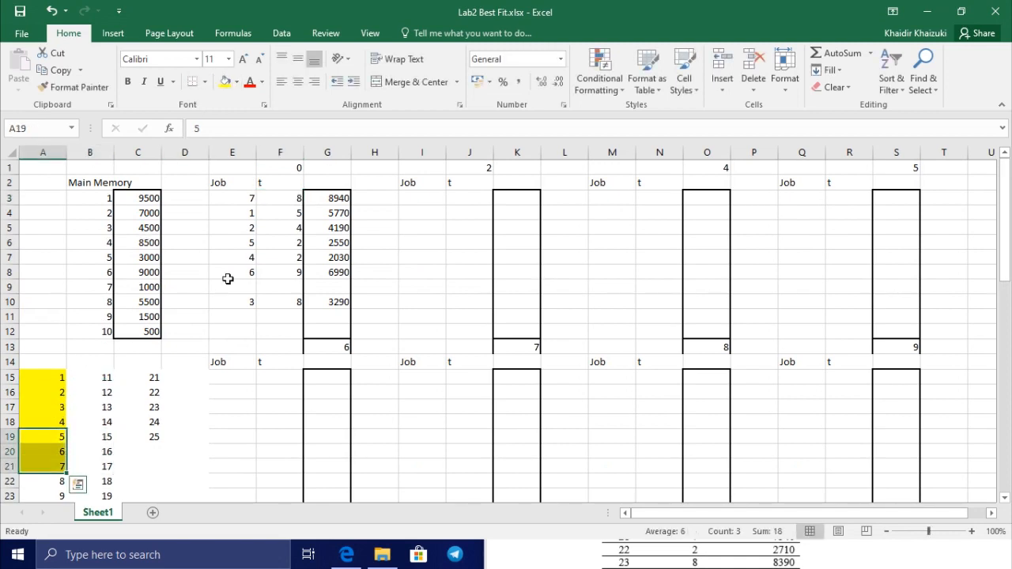
Step: Enter job 8 with size 740 from the PDF job table in row 9 of the time 0 block, beside memory block 7
left_click(346, 555)
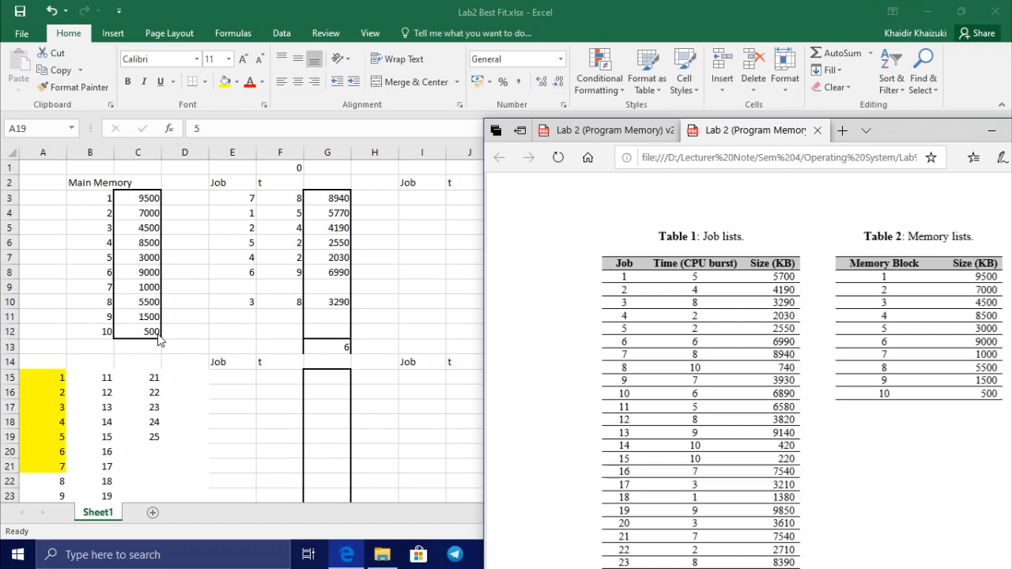
double_click(246, 284)
left_click(245, 283)
type("8")
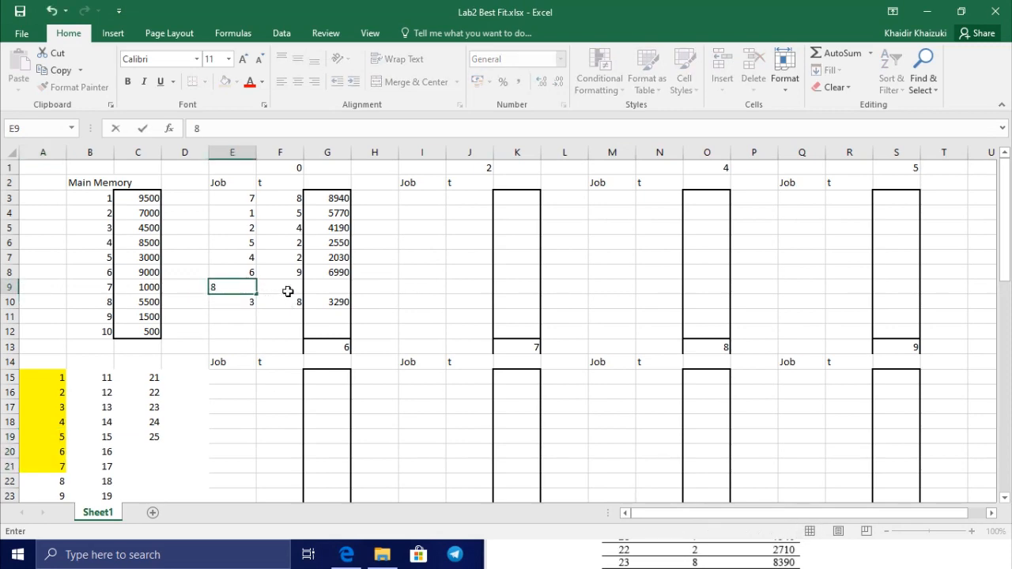
left_click(287, 290)
left_click(346, 556)
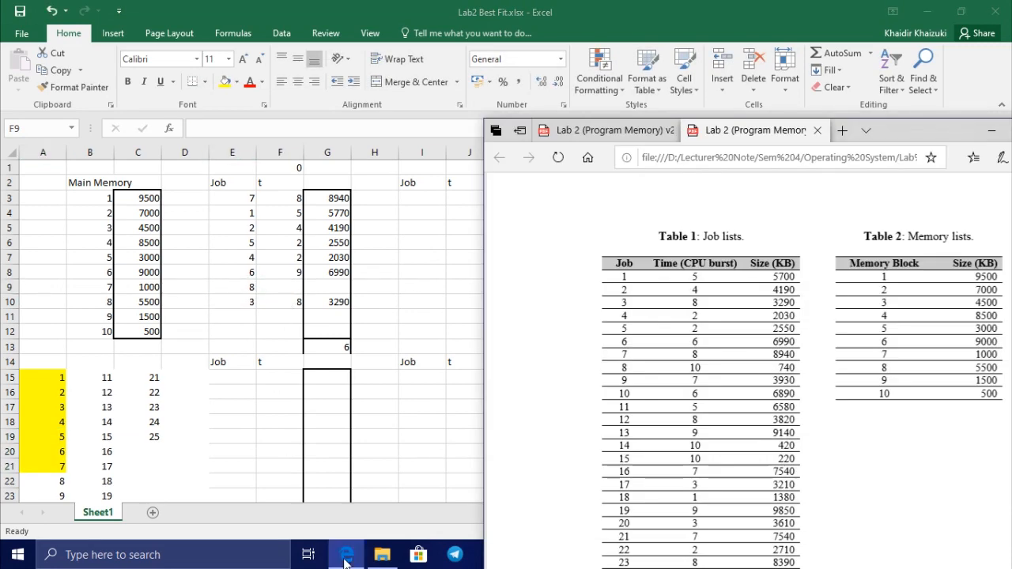
left_click(331, 287)
type("7")
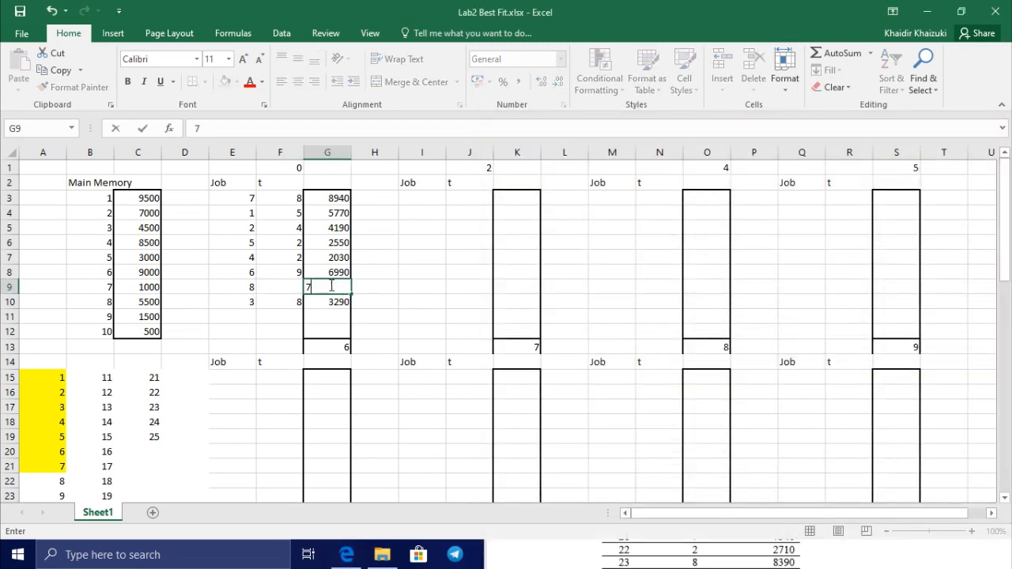
type("40")
Step: Check job 8's CPU burst in the PDF and set its t value in row 9 to 10
left_click(294, 287)
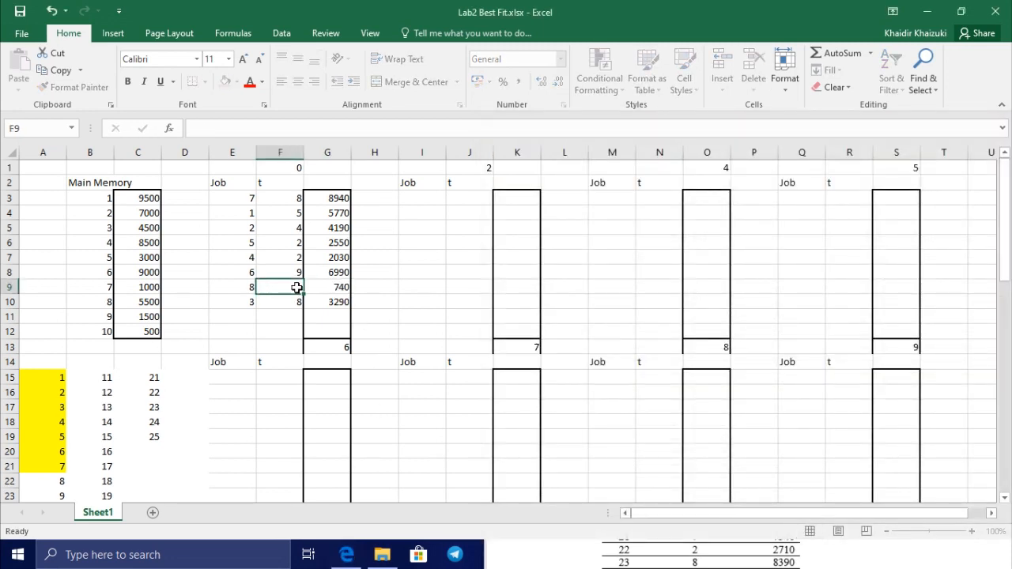
left_click(345, 554)
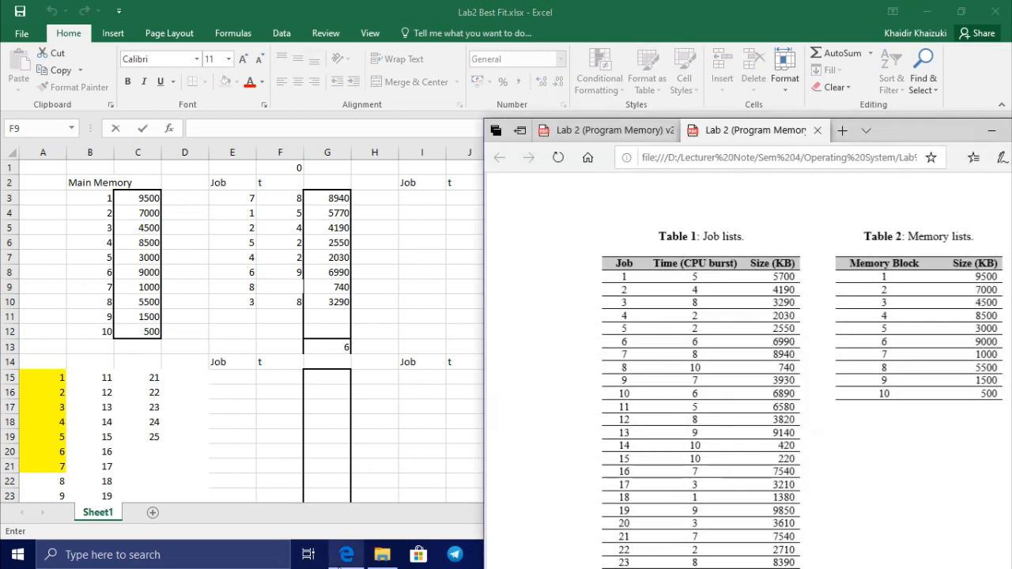
left_click(295, 286)
type("10")
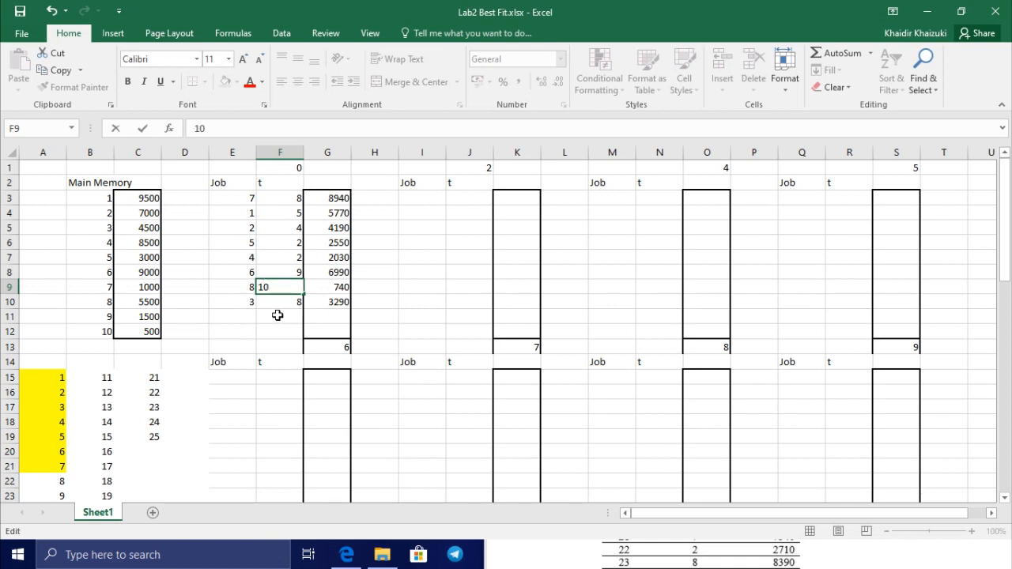
Step: Fill job 8's cell in the job checklist with yellow
left_click(278, 316)
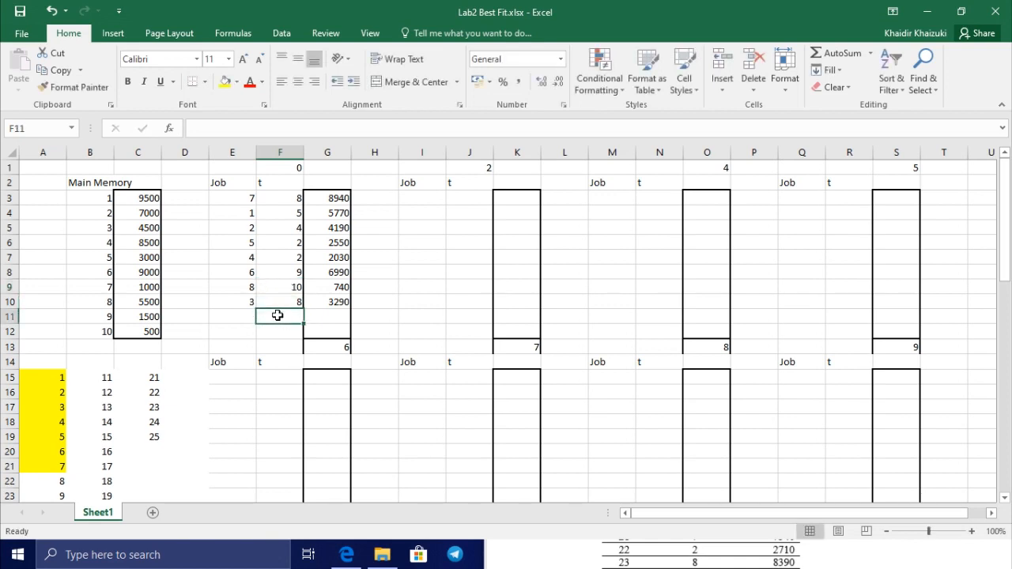
left_click(57, 482)
left_click(225, 81)
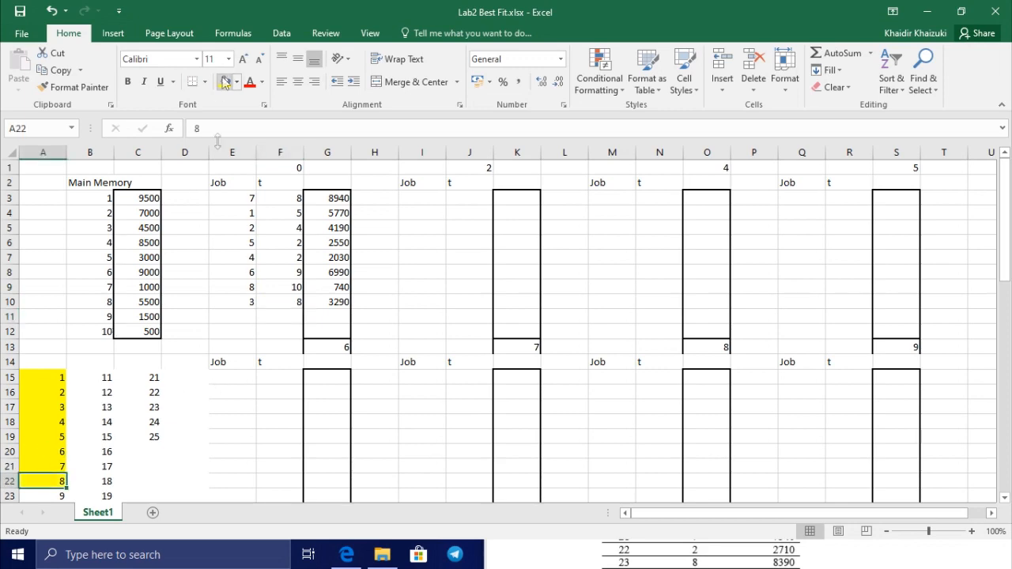
scroll(189, 300, "down", 2)
scroll(189, 300, "up", 1)
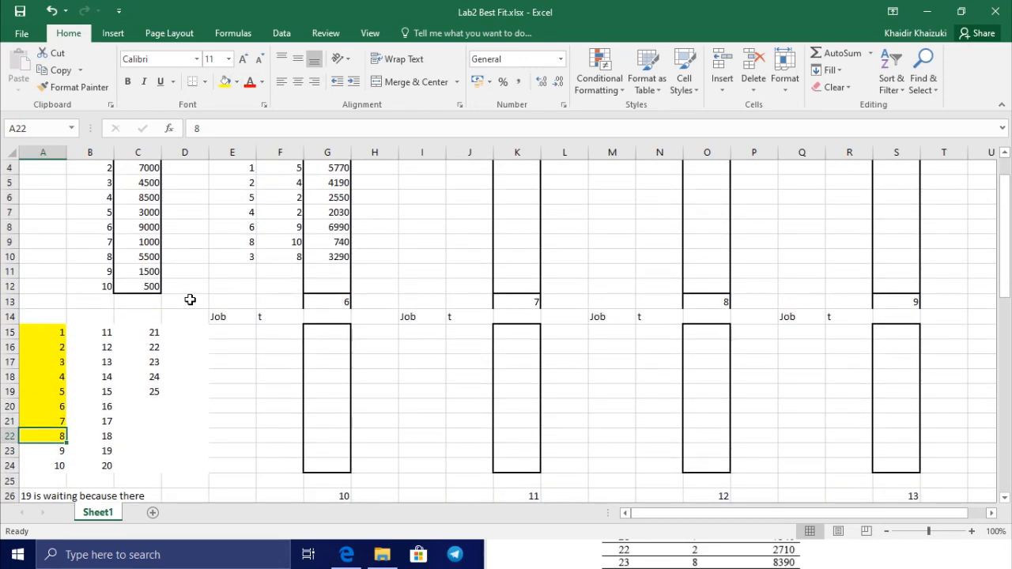
Step: Consult the PDF tables and enter job 14 with size 420 in row 12 of the time 0 block, beside memory block 10
left_click(346, 555)
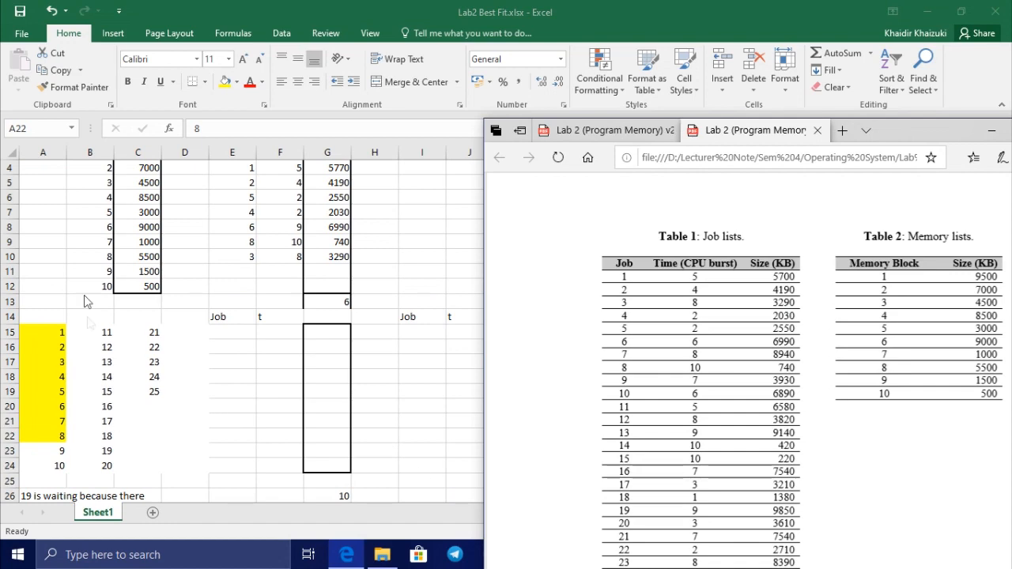
left_click(256, 276)
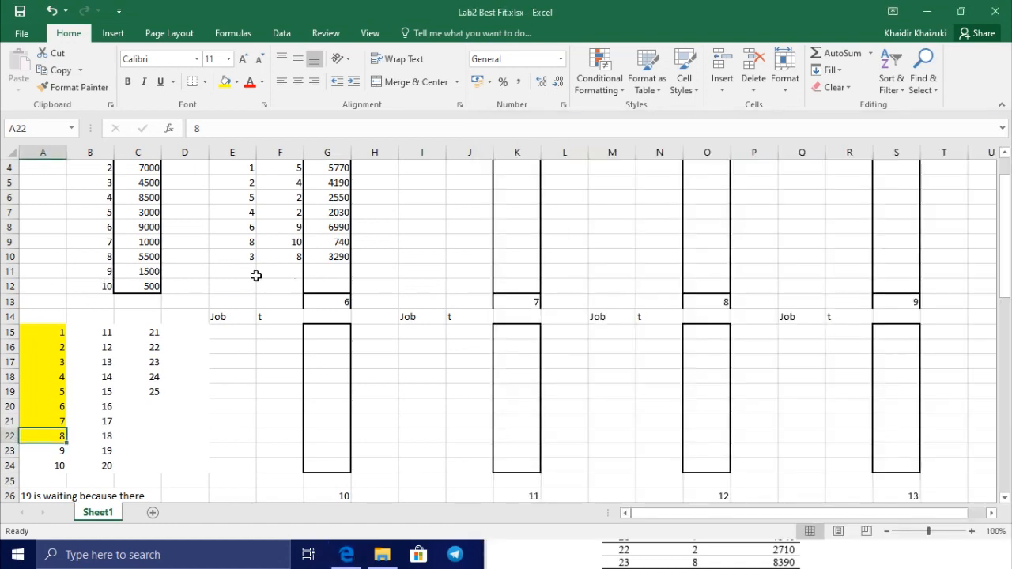
scroll(256, 278, "up", 1)
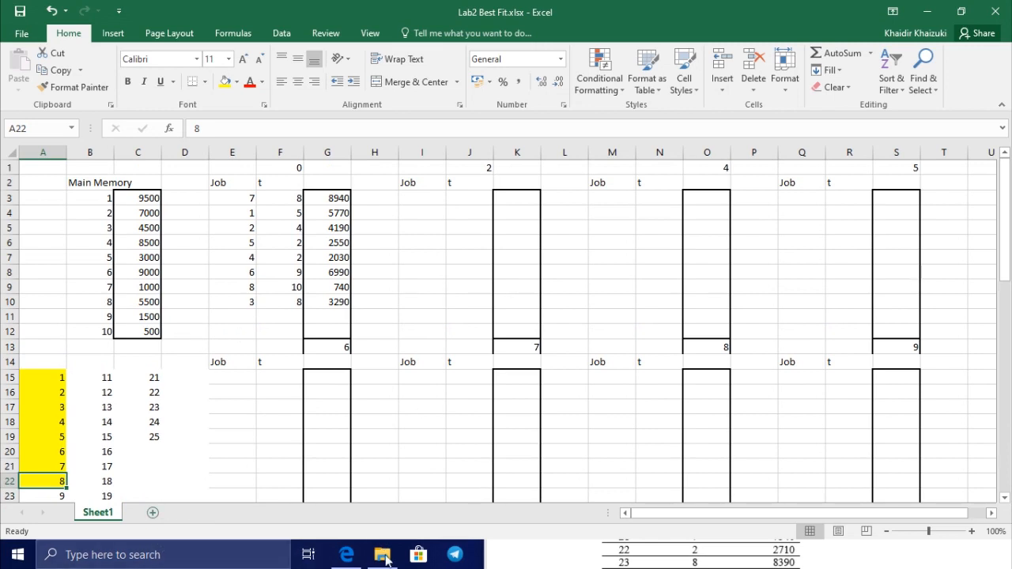
left_click(350, 558)
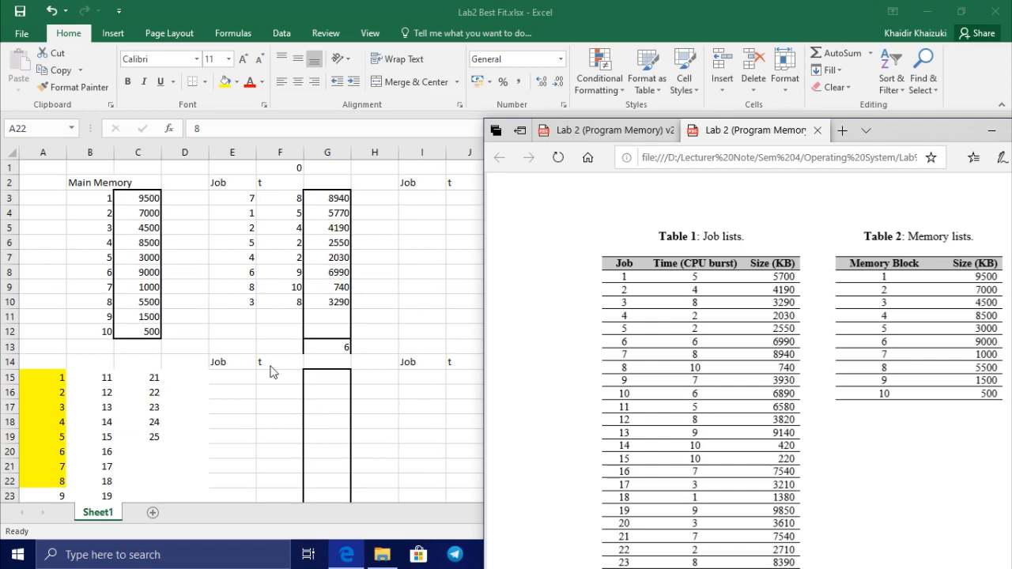
key("alt+Tab")
key("F2")
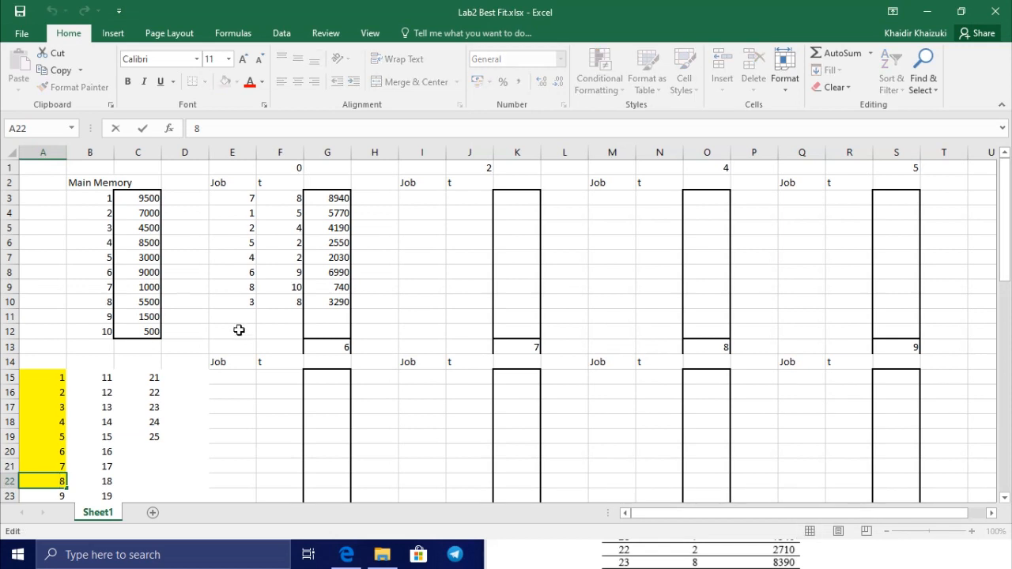
left_click(238, 330)
type("14")
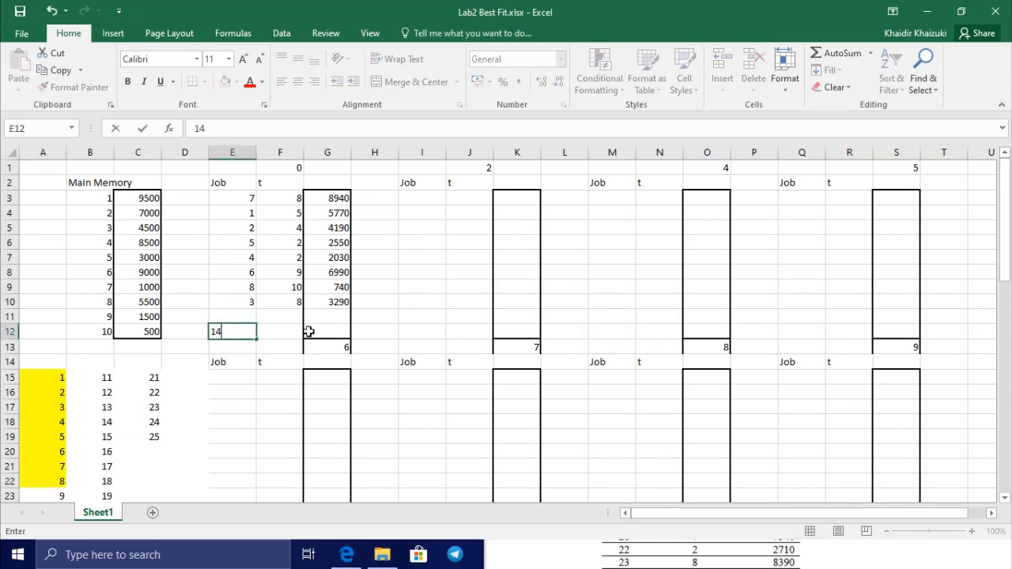
double_click(312, 331)
type("420")
Step: Check job 14's CPU burst in the PDF and set its t value in row 12 to 10
left_click(296, 329)
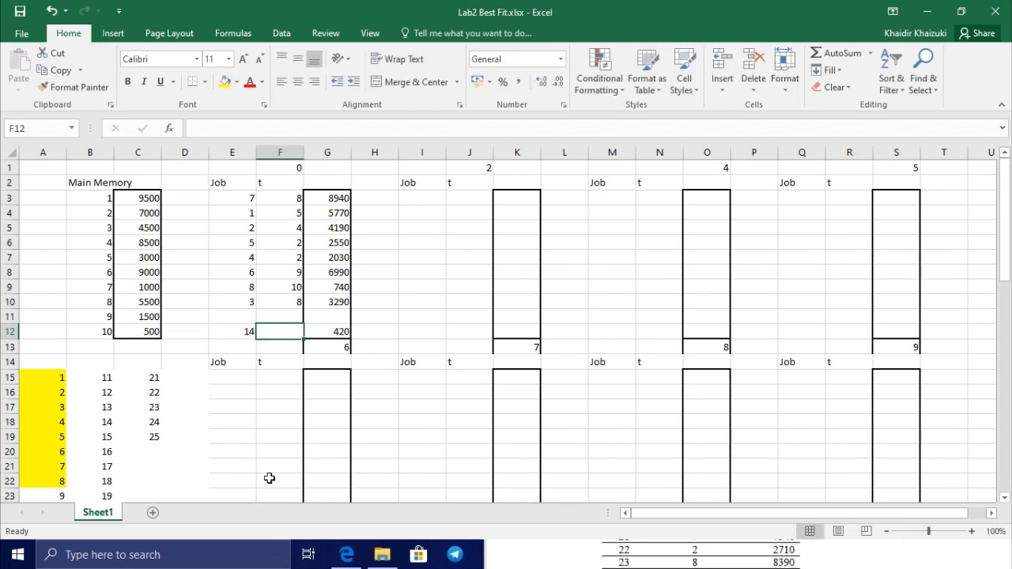
left_click(346, 556)
type("1")
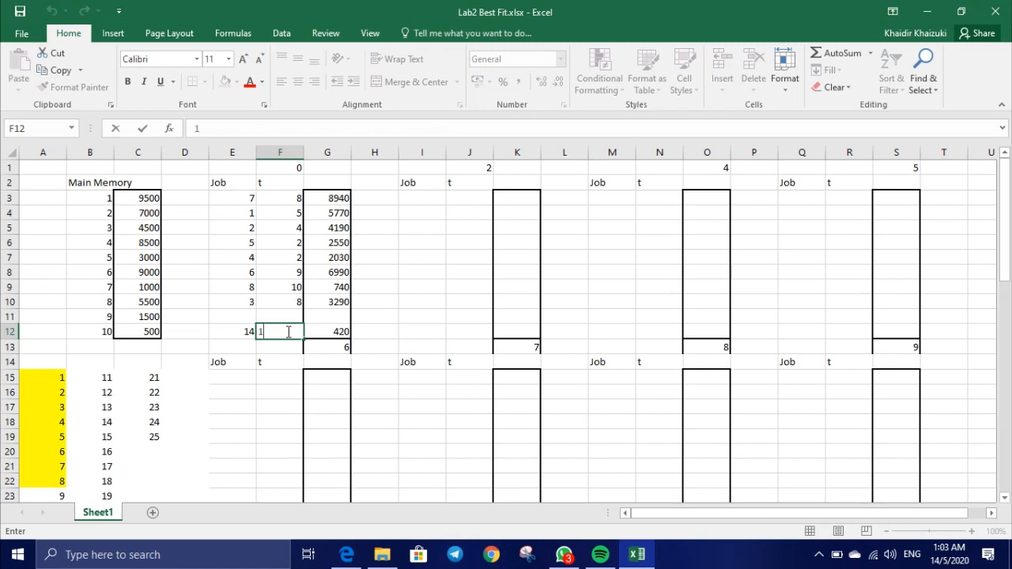
type("0")
left_click(250, 315)
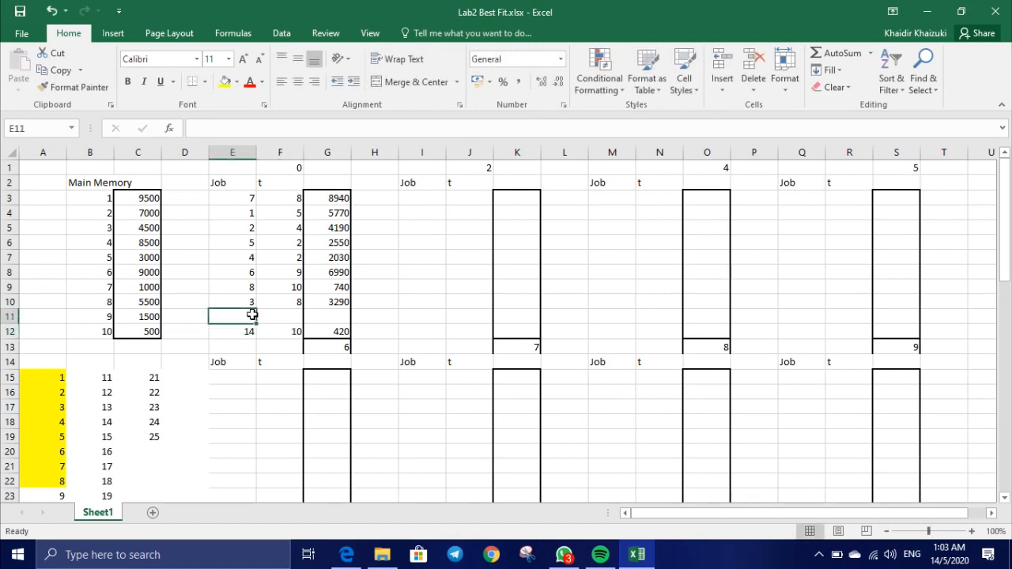
Step: Fill job 14's cell in the job checklist with yellow
left_click(104, 421)
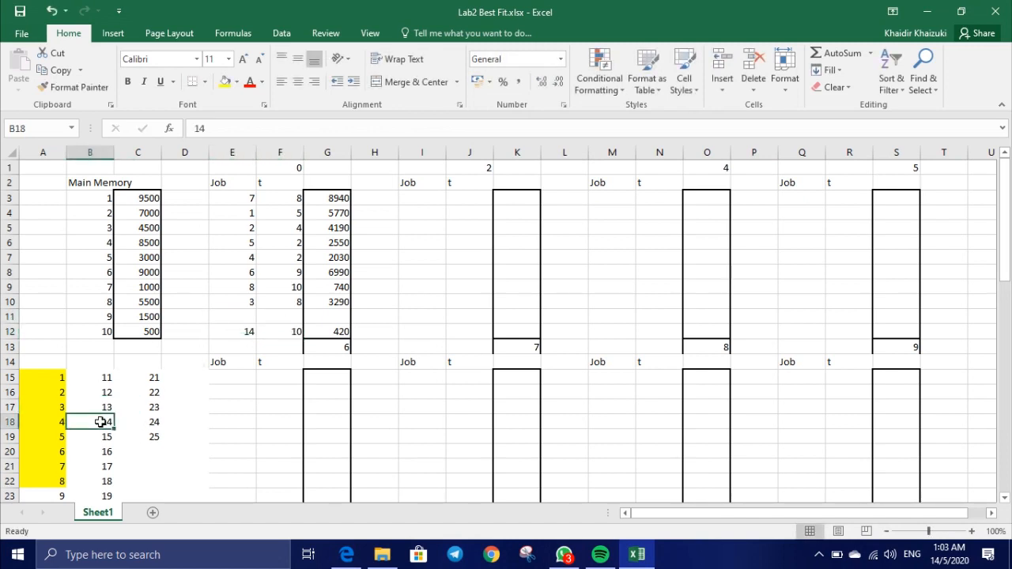
left_click(227, 82)
scroll(90, 355, "down", 1)
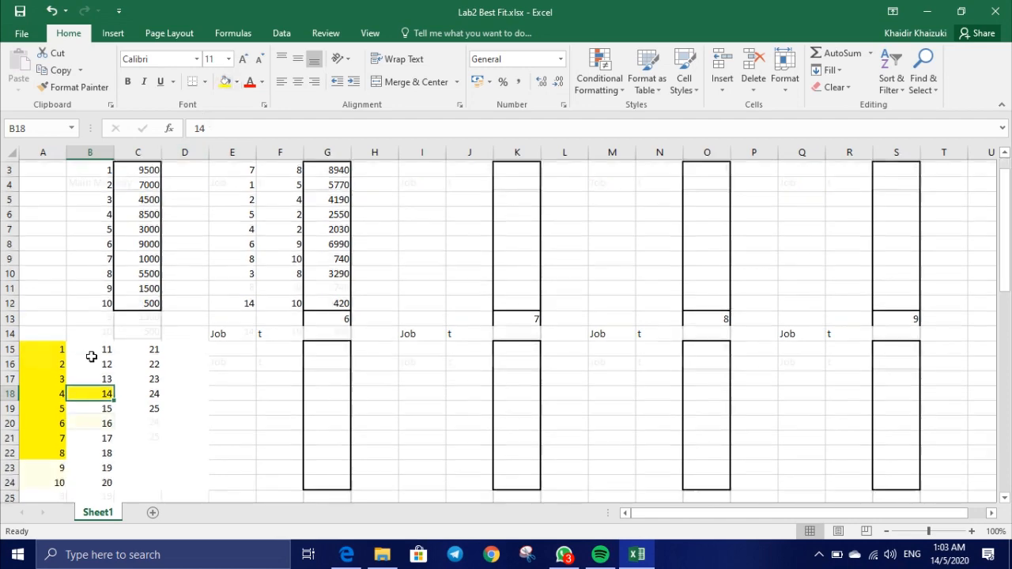
Step: Enter job 15 with size 220 from the PDF job table in row 11 of the time 0 block, beside memory block 9
left_click(345, 555)
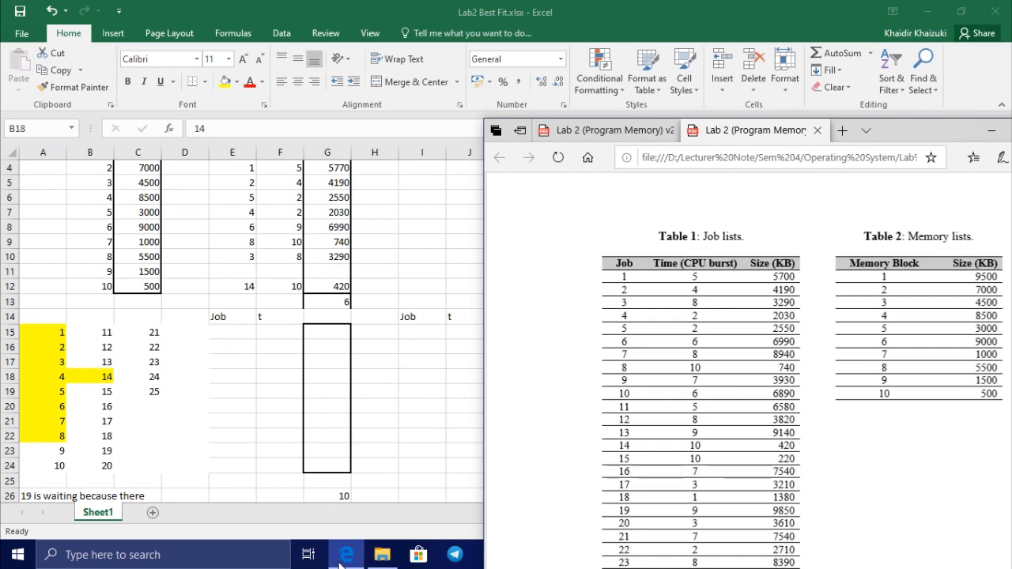
left_click(247, 278)
double_click(242, 271)
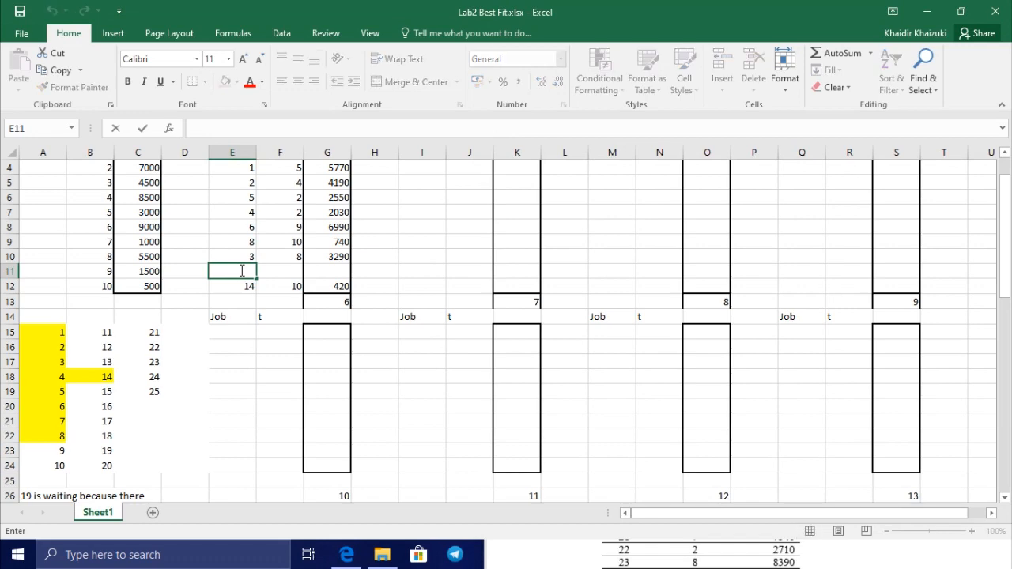
left_click(320, 271)
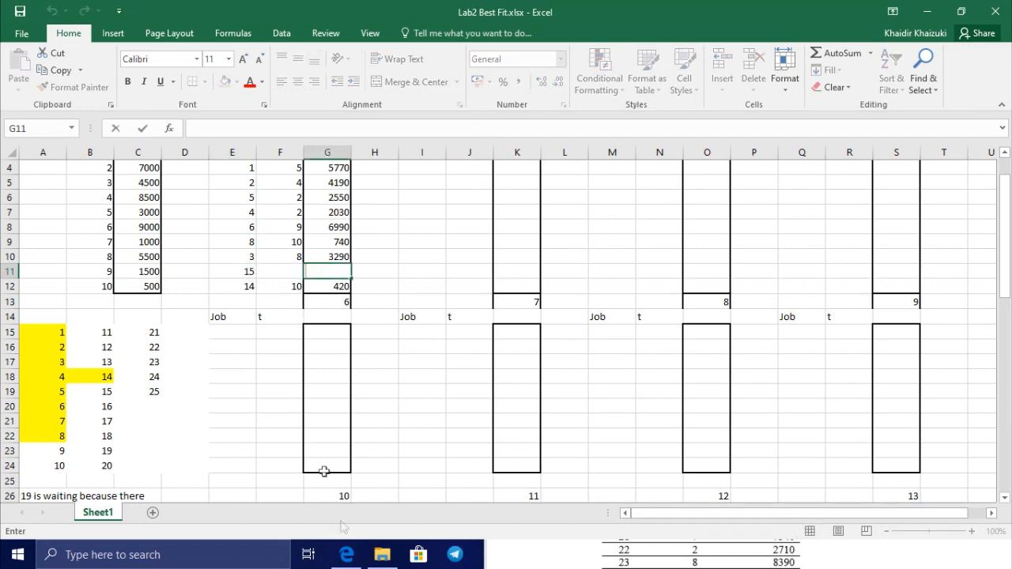
left_click(346, 558)
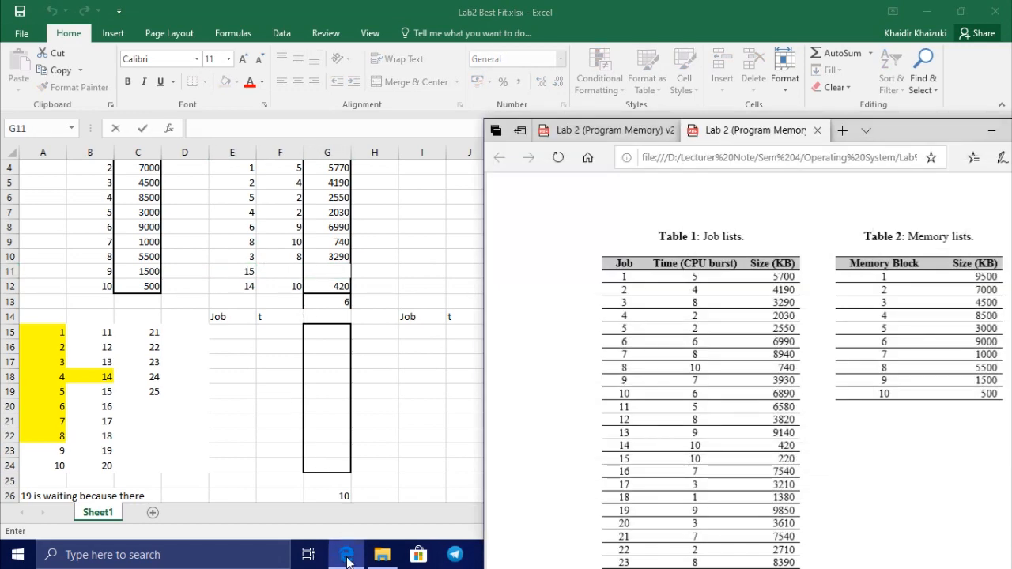
left_click(347, 558)
type("220")
Step: Check job 15's CPU burst in the PDF and set its t value in row 11 to 10
left_click(277, 273)
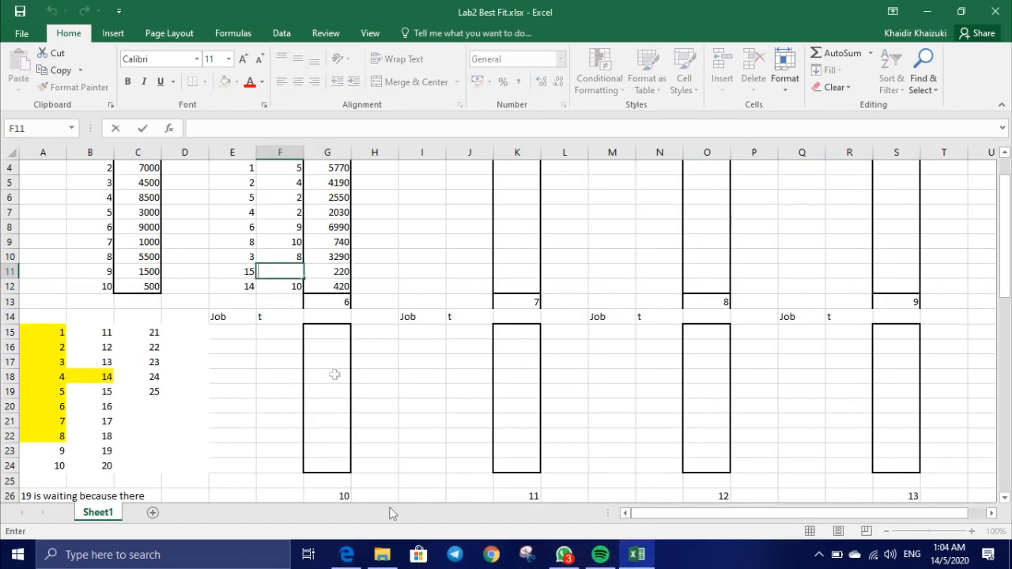
left_click(348, 556)
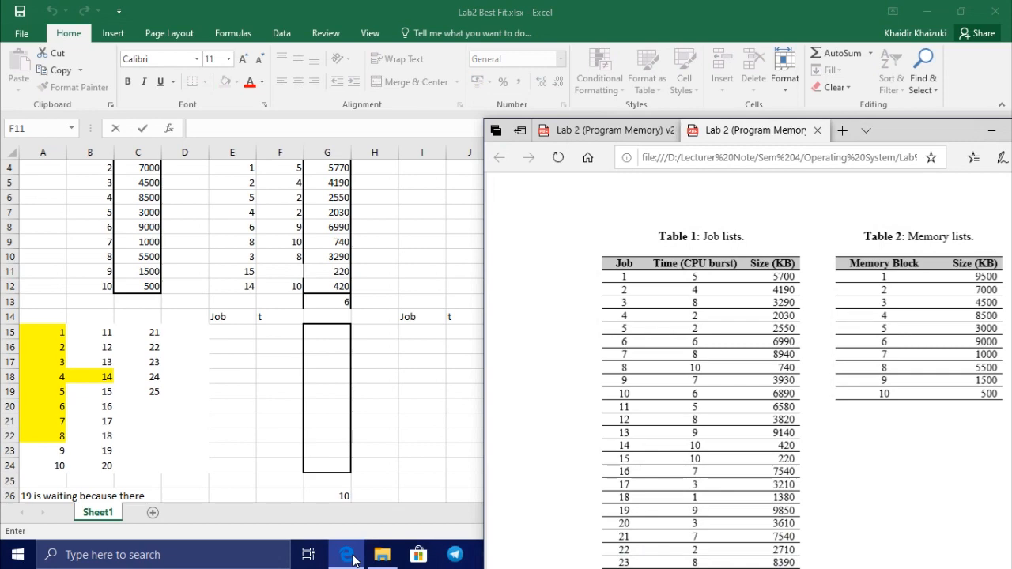
left_click(354, 560)
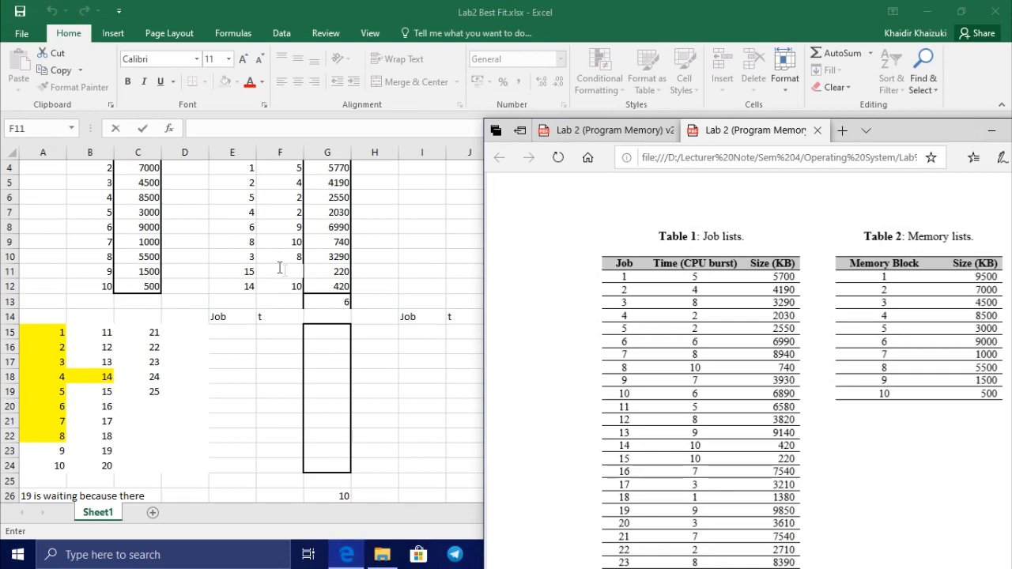
type("10")
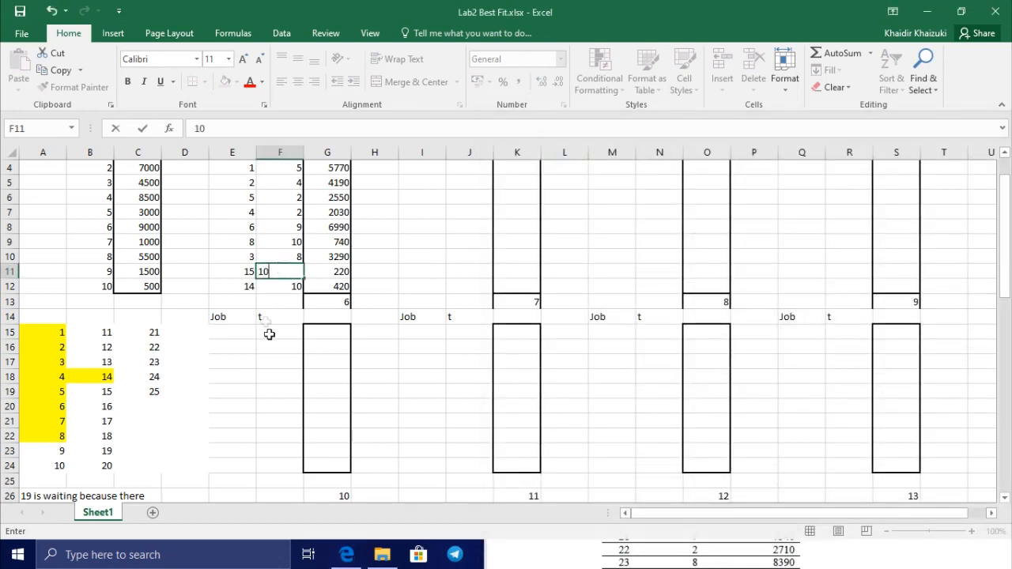
scroll(237, 324, "up", 1)
Step: Fill job 15's cell in the job checklist with yellow
left_click(104, 436)
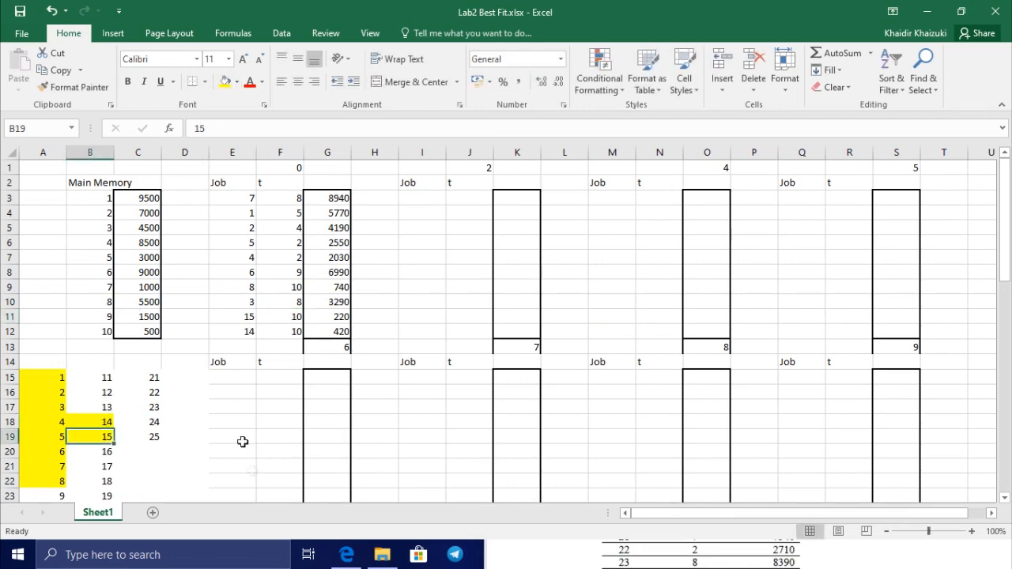
scroll(240, 427, "down", 2)
scroll(240, 425, "up", 2)
Step: Copy the job, t and size entries of the time 0 block, rows 3 to 12, into the time 2 block
left_click_drag(215, 199, 342, 331)
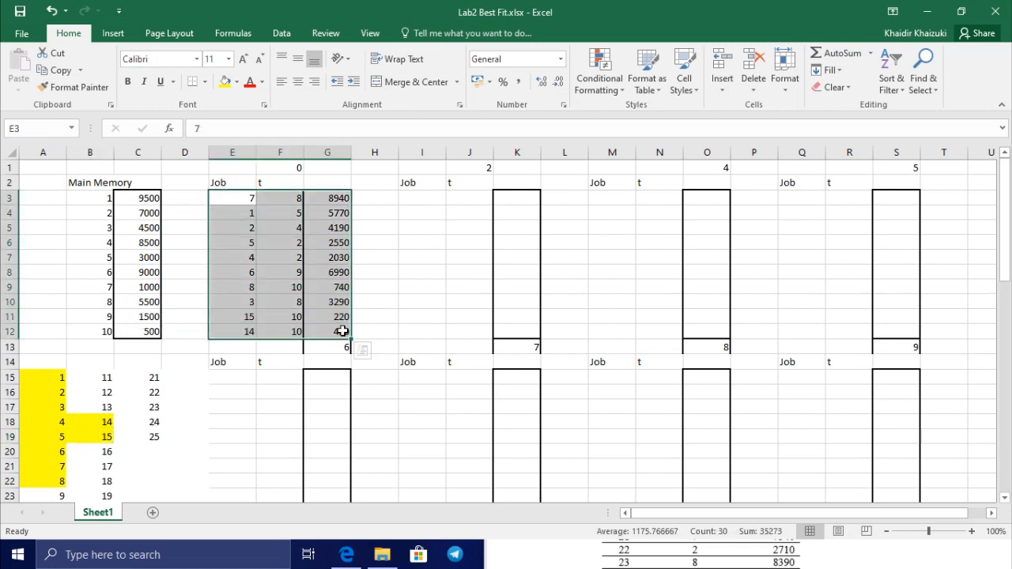
key("ctrl+c")
left_click_drag(418, 200, 513, 330)
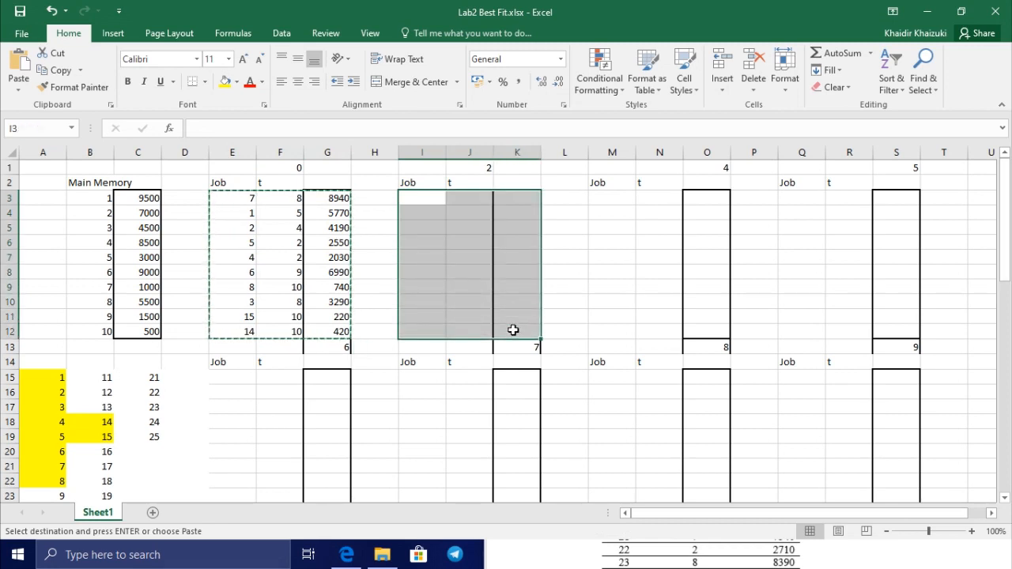
key("ctrl+v")
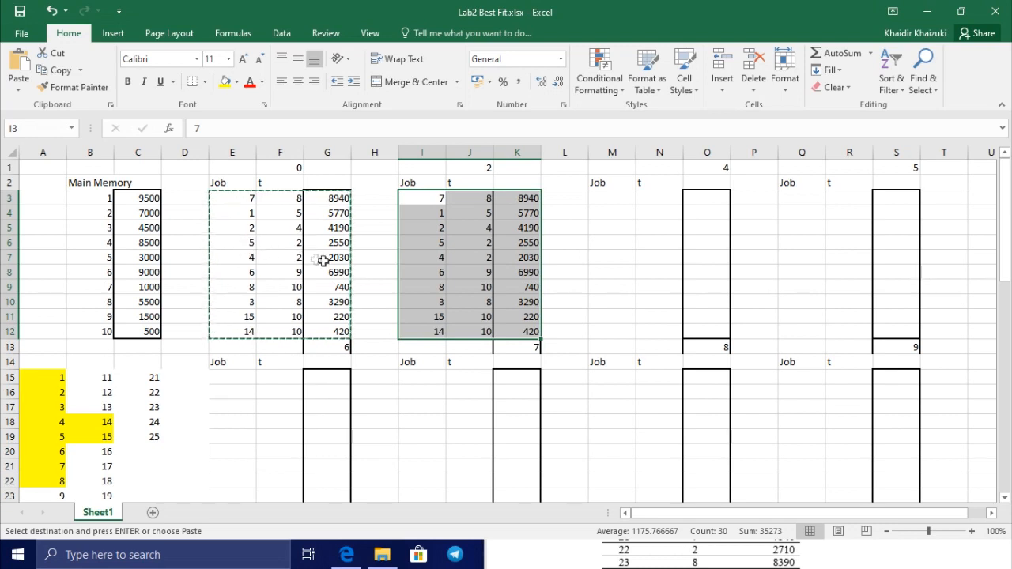
left_click_drag(236, 244, 331, 260)
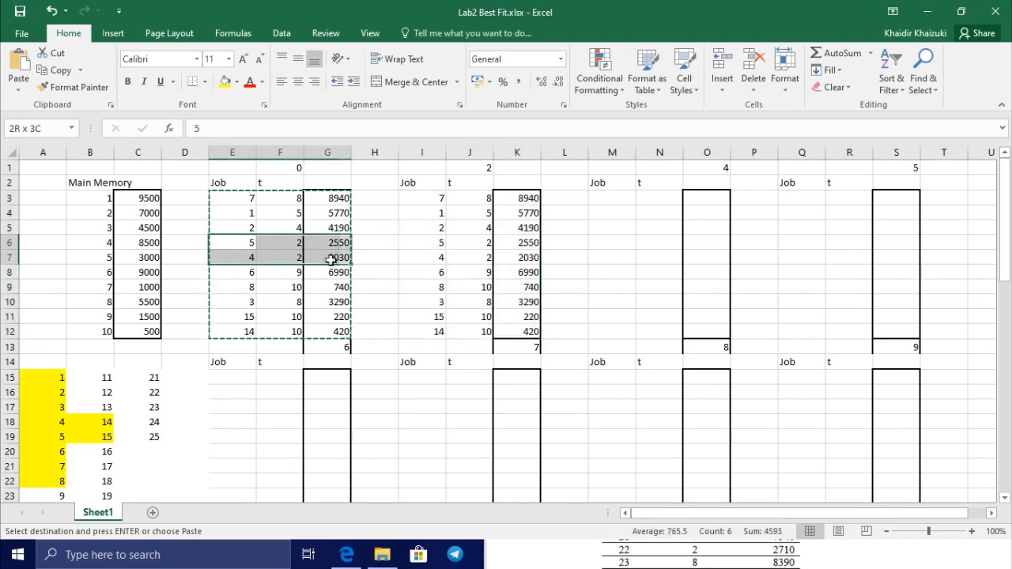
right_click(332, 249)
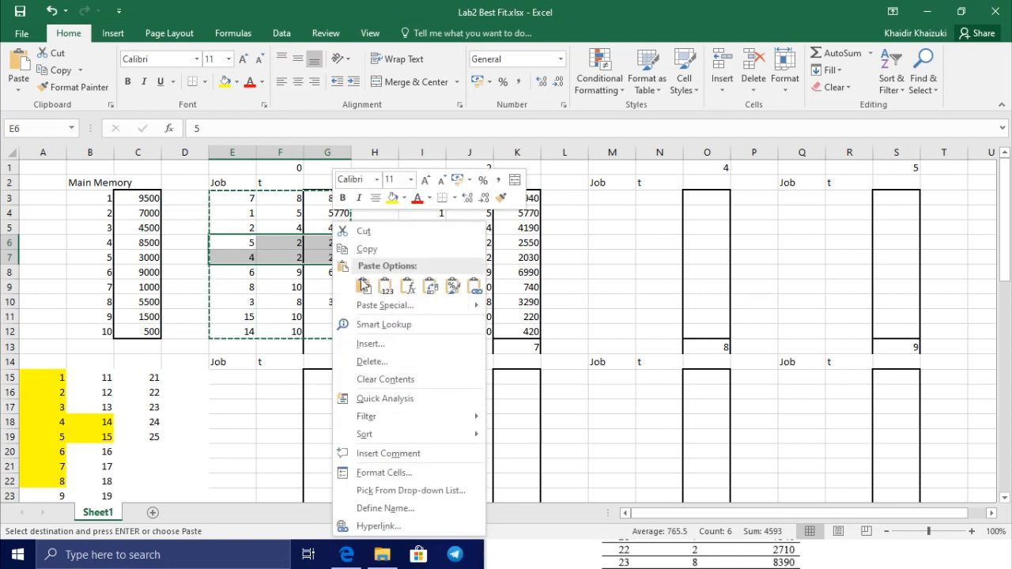
left_click(405, 378)
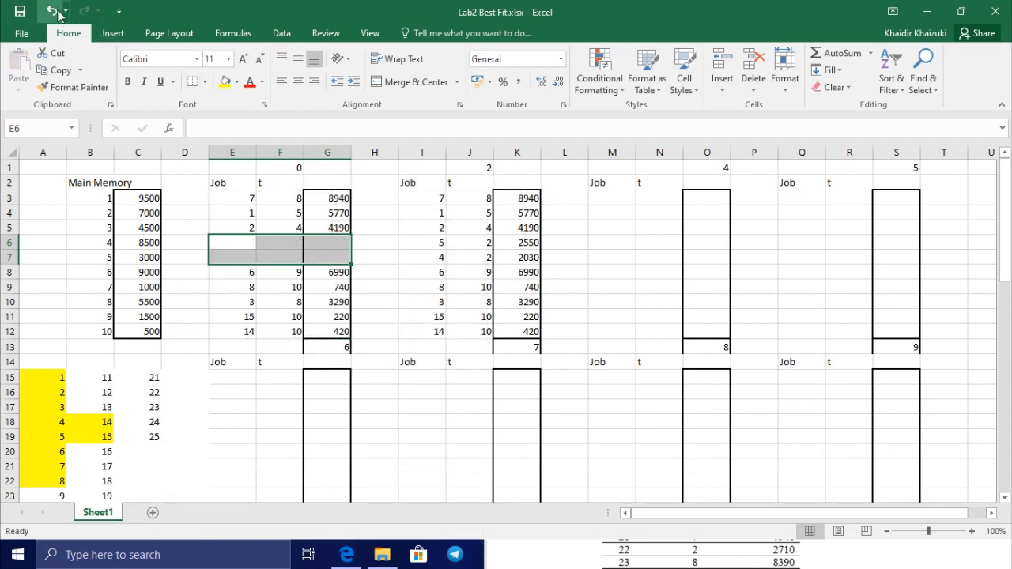
key("ctrl+z")
Step: Clear the entries of jobs 5 and 4 in rows 6 and 7 of the time 2 block
left_click_drag(429, 242, 538, 256)
key("ctrl+v")
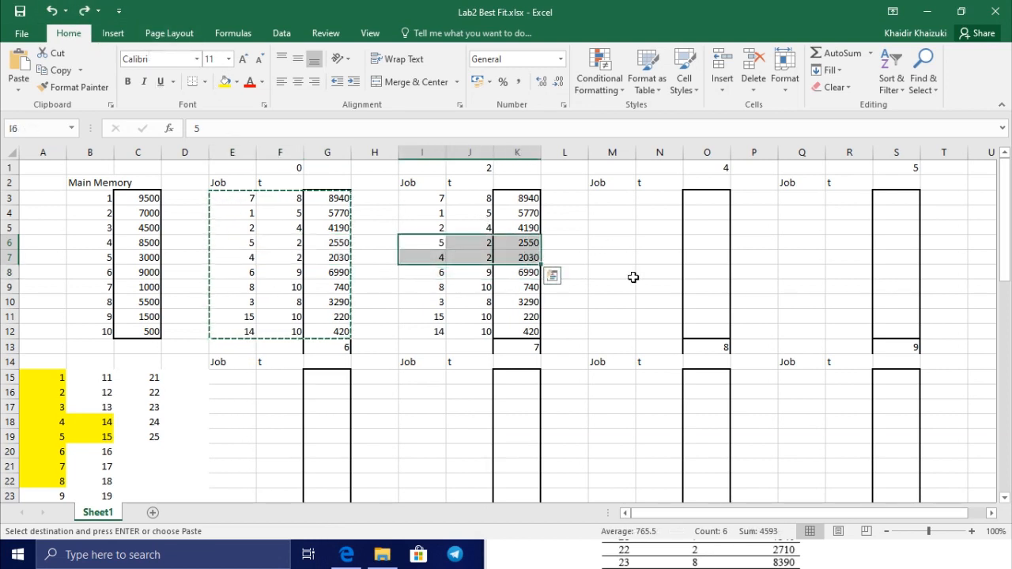
right_click(513, 259)
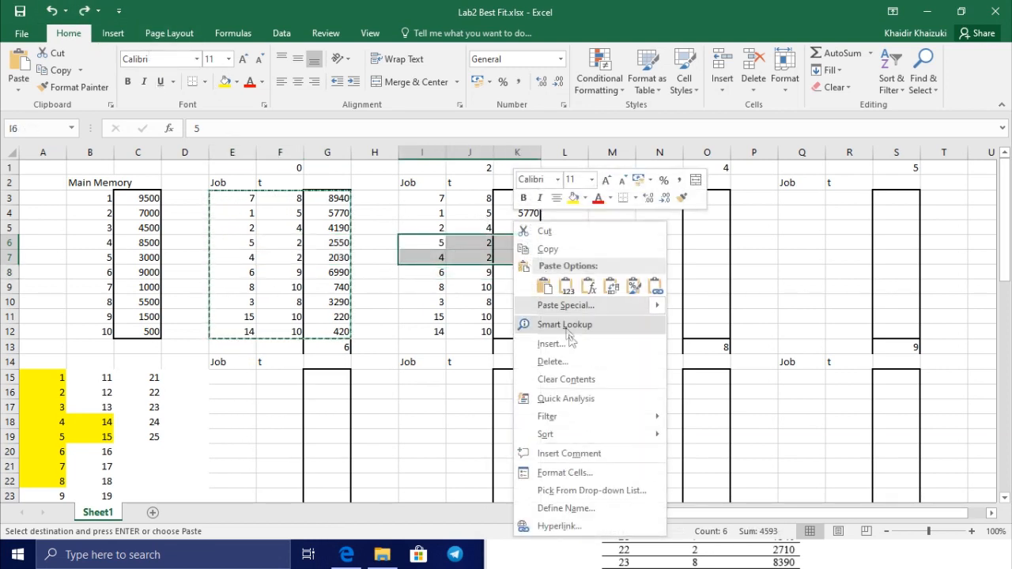
left_click(571, 378)
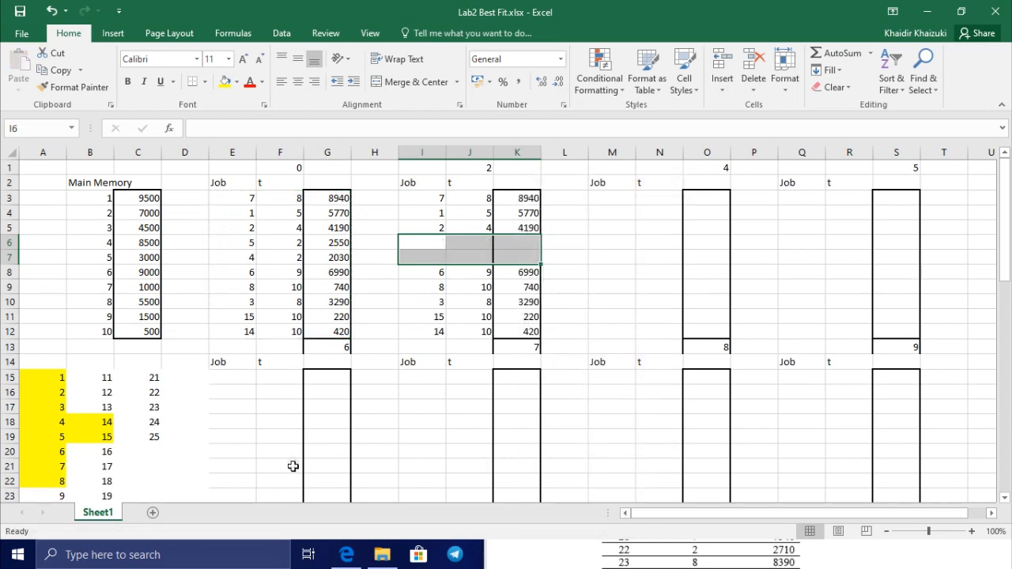
Step: Set job 7's t value in row 3 of the time 2 block to 6
double_click(481, 199)
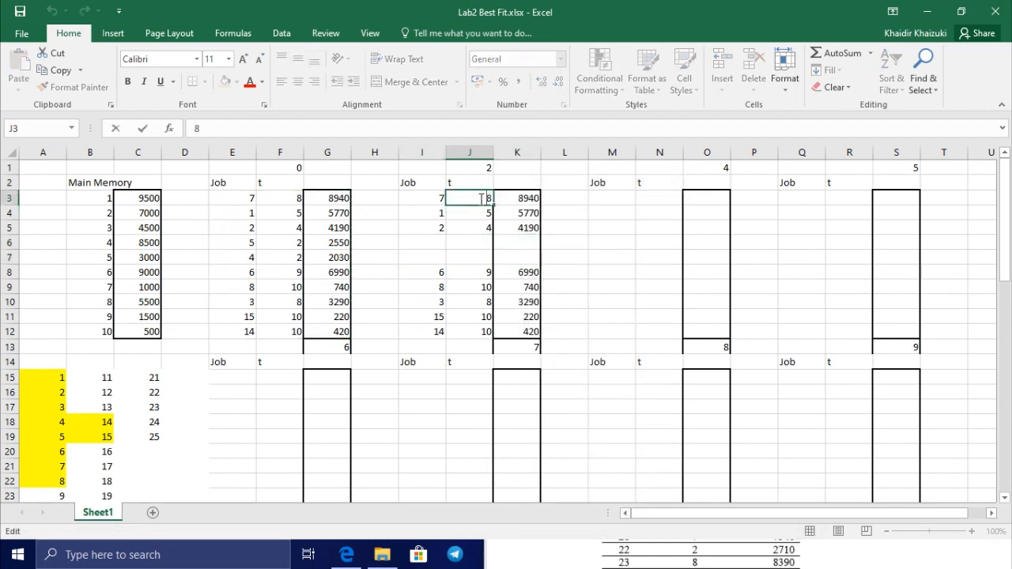
type("6")
key("BackSpace")
key("BackSpace")
type("6")
Step: Set job 1's t value in row 4 of the time 2 block to 3
double_click(481, 212)
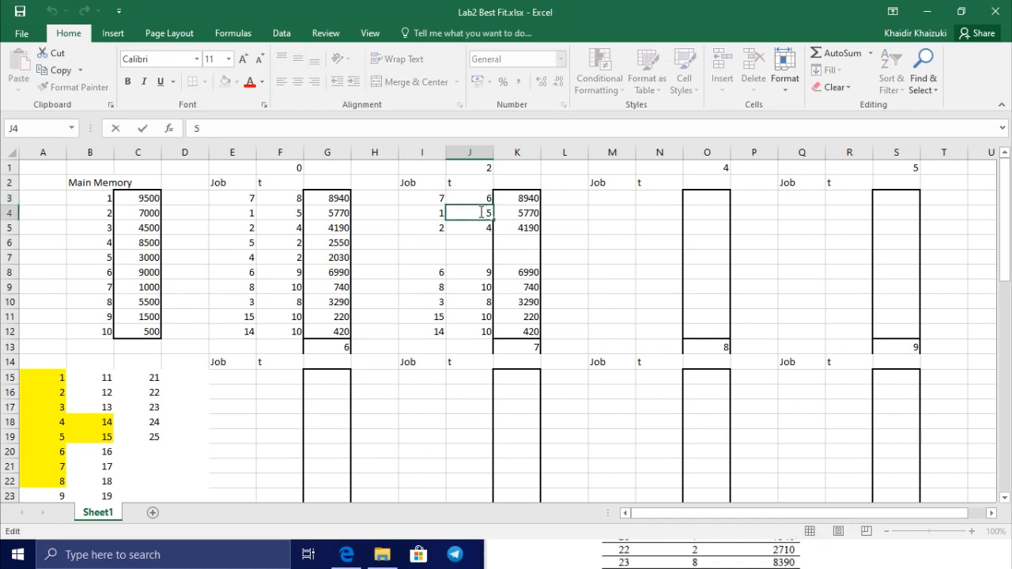
type("4")
key("BackSpace")
type("3")
key("BackSpace")
key("BackSpace")
type("3")
Step: Set job 2's t value to 2 and job 6's t value to 7 in the time 2 block
double_click(490, 228)
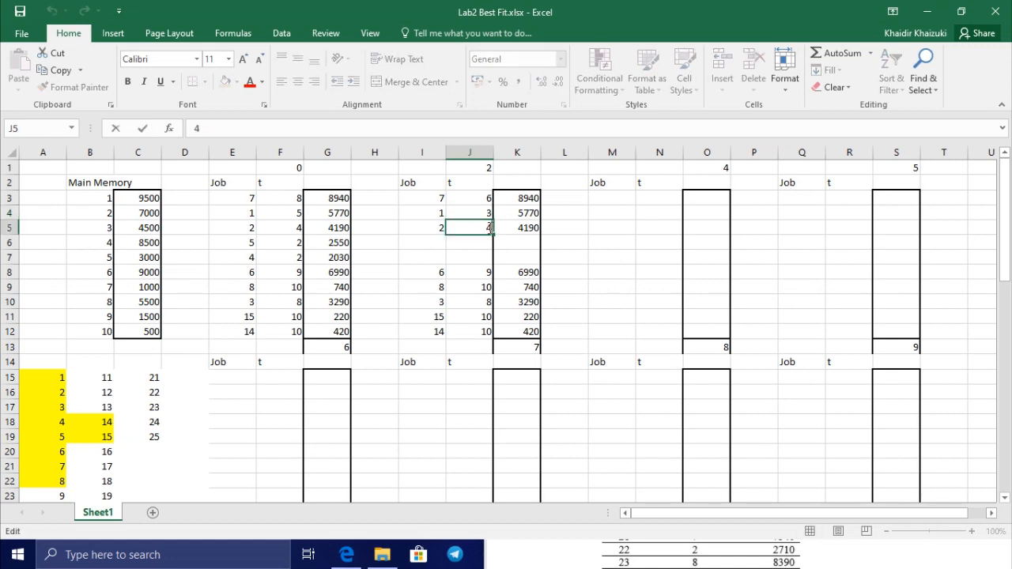
key("BackSpace")
type("2")
double_click(489, 272)
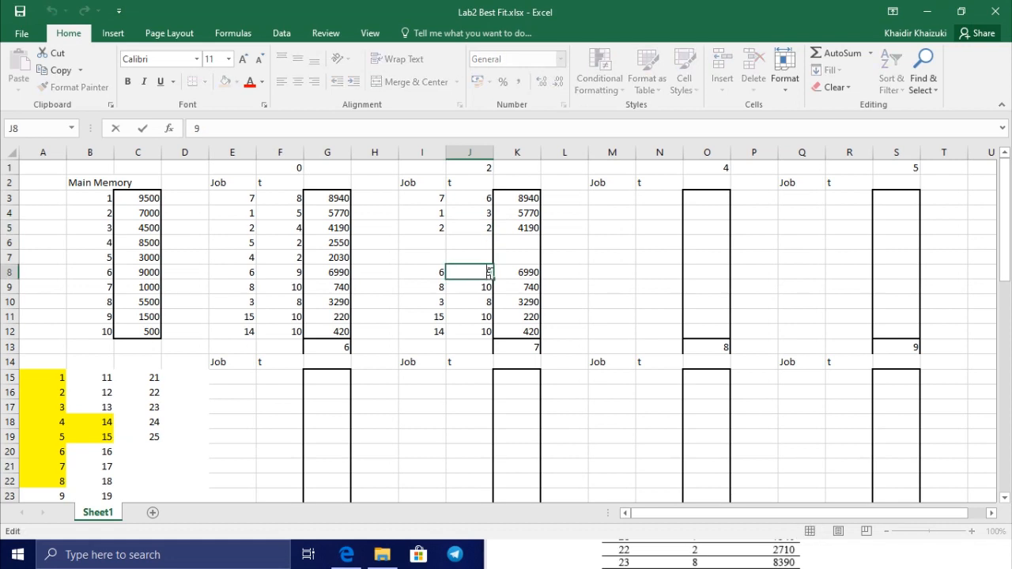
key("BackSpace")
type("7")
Step: Set job 8's t value in row 9 of the time 2 block to 8
double_click(485, 287)
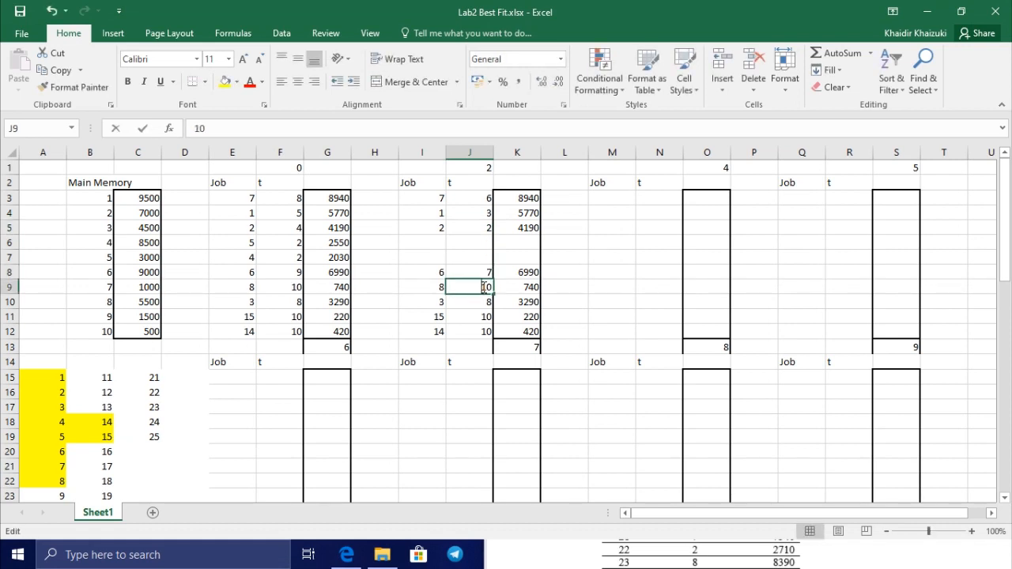
key("BackSpace")
key("BackSpace")
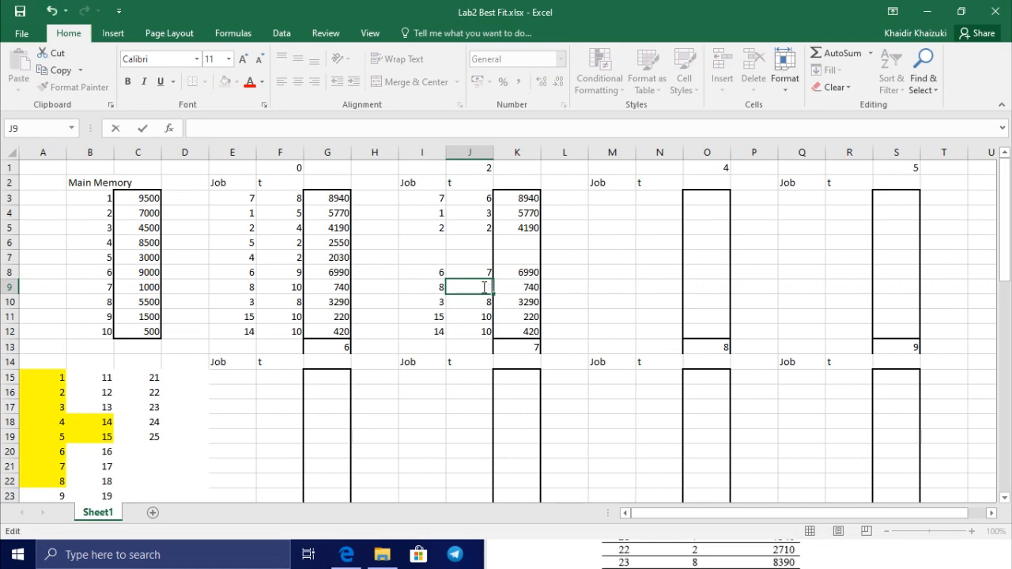
type("8")
key("Return")
key("Return")
key("Return")
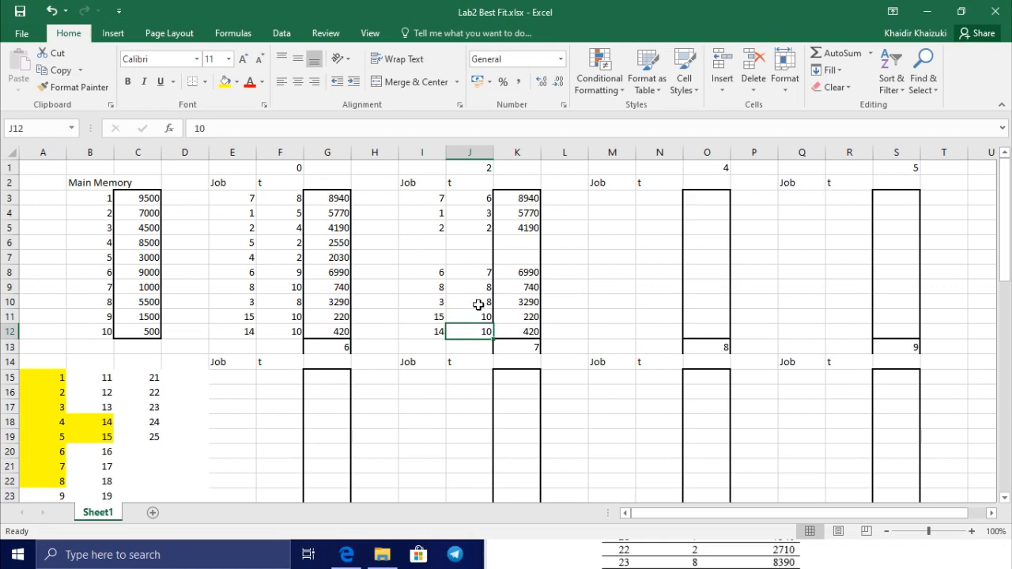
Step: Set job 3's t value to 6 and job 15's t value to 8 in the time 2 block
double_click(480, 305)
key("BackSpace")
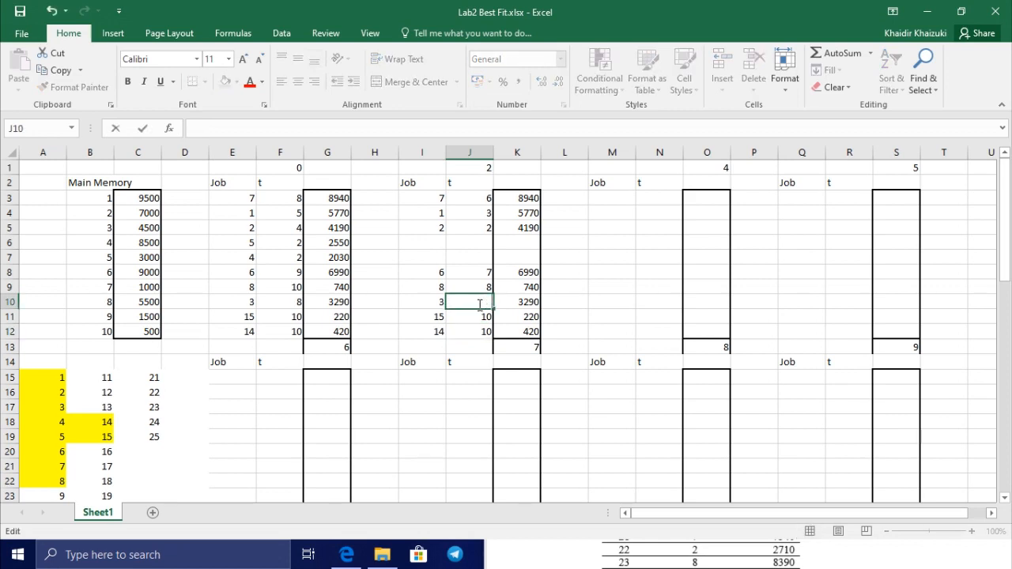
type("6")
double_click(483, 317)
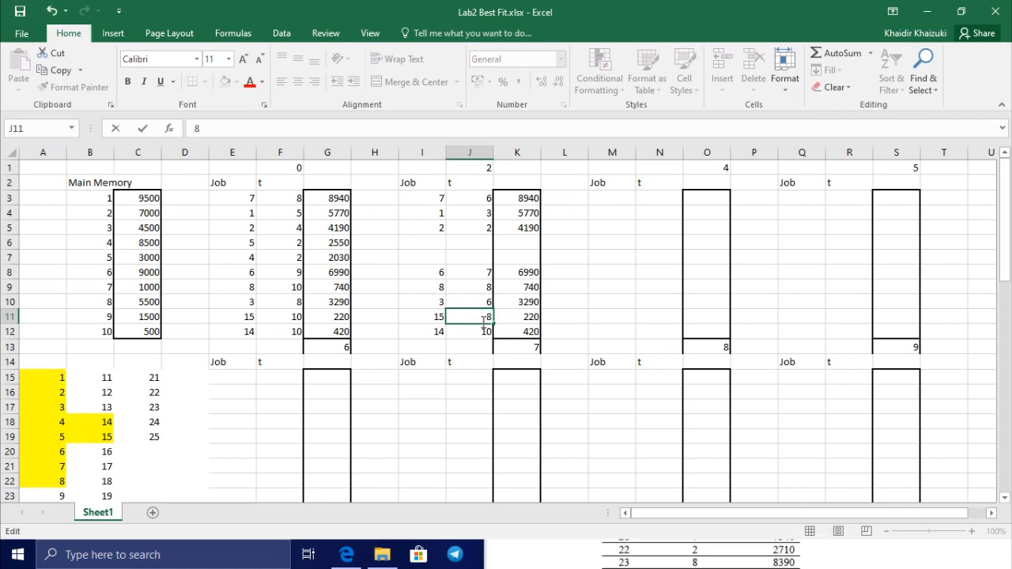
Step: Set job 14's t value in row 12 of the time 2 block to 18
left_click(482, 332)
double_click(483, 332)
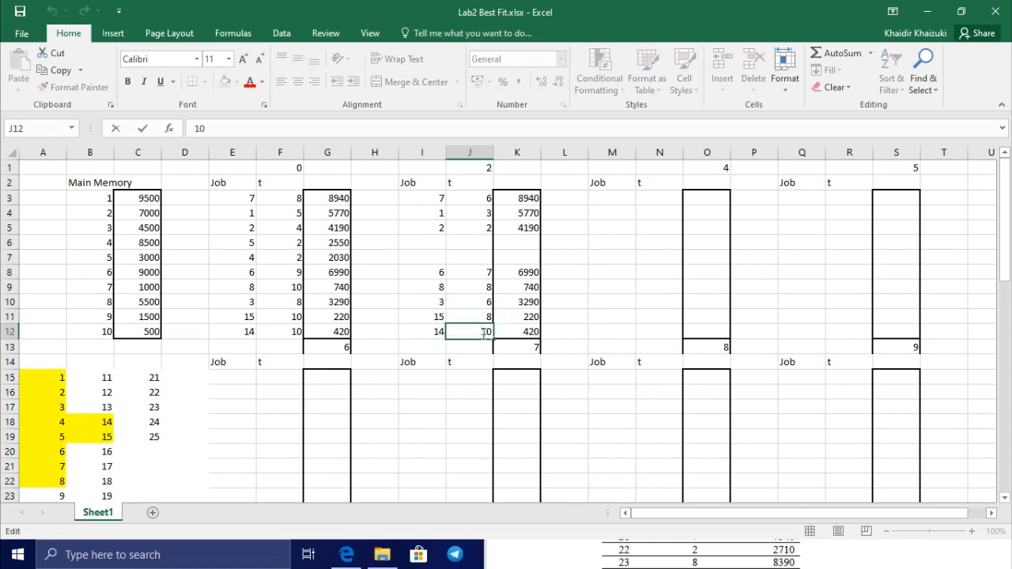
key("BackSpace")
type("8")
Step: Review the time 2 block and compare its free rows 6 and 7 with the waiting jobs and memory sizes in the PDF's tables
left_click_drag(406, 197, 520, 329)
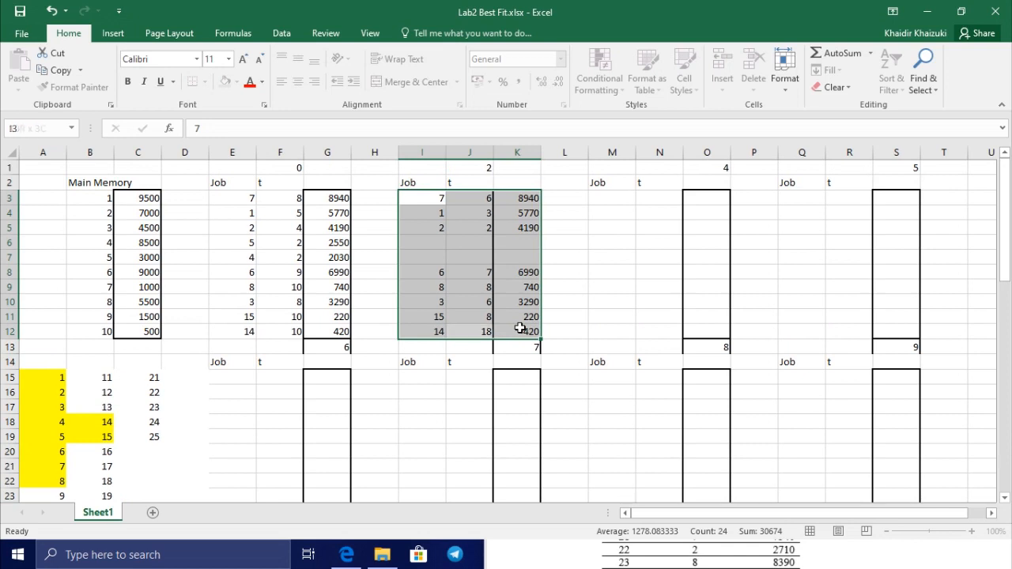
left_click(421, 240)
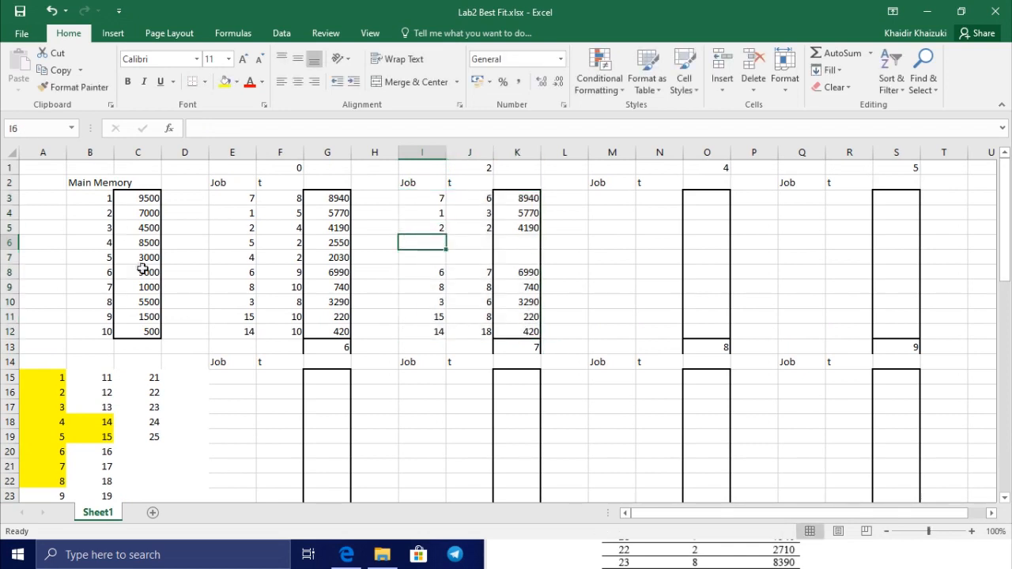
scroll(151, 285, "down", 1)
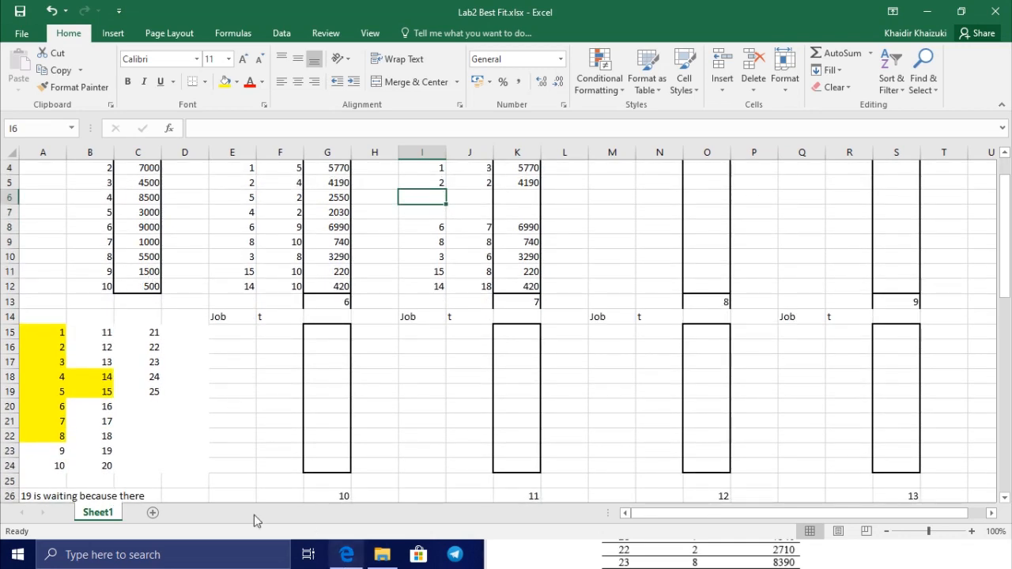
scroll(422, 401, "up", 1)
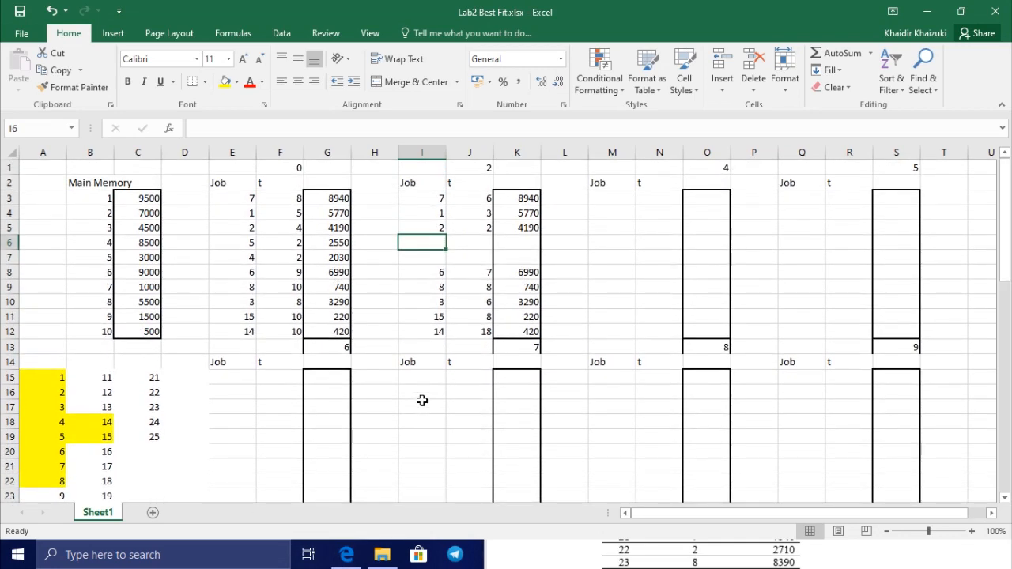
left_click(348, 560)
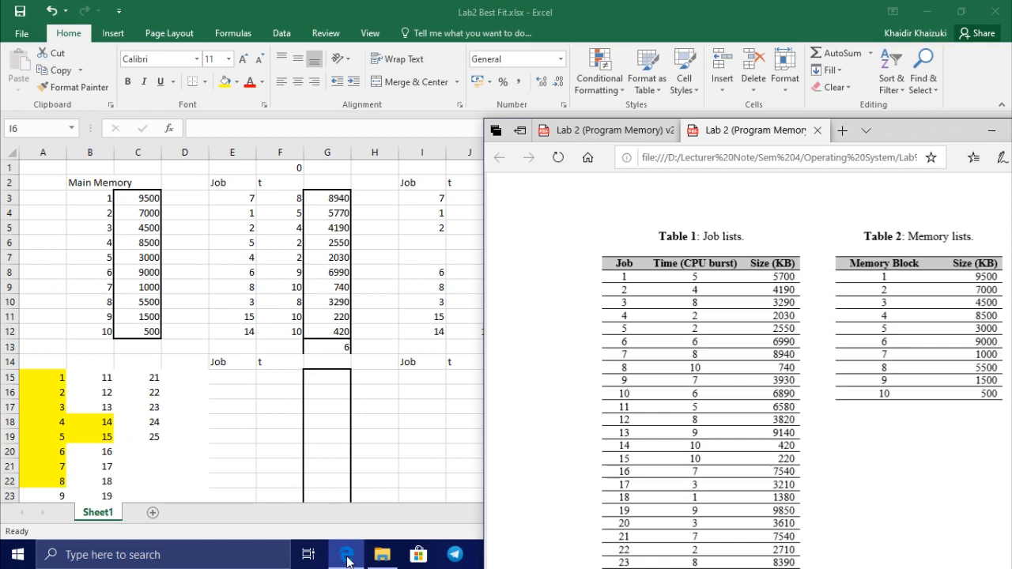
left_click(348, 556)
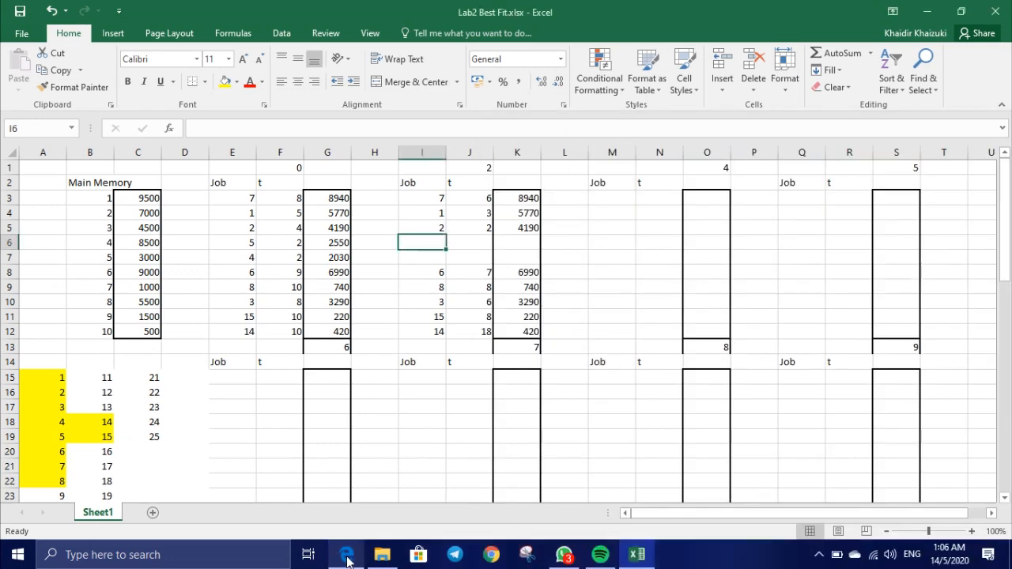
left_click(348, 556)
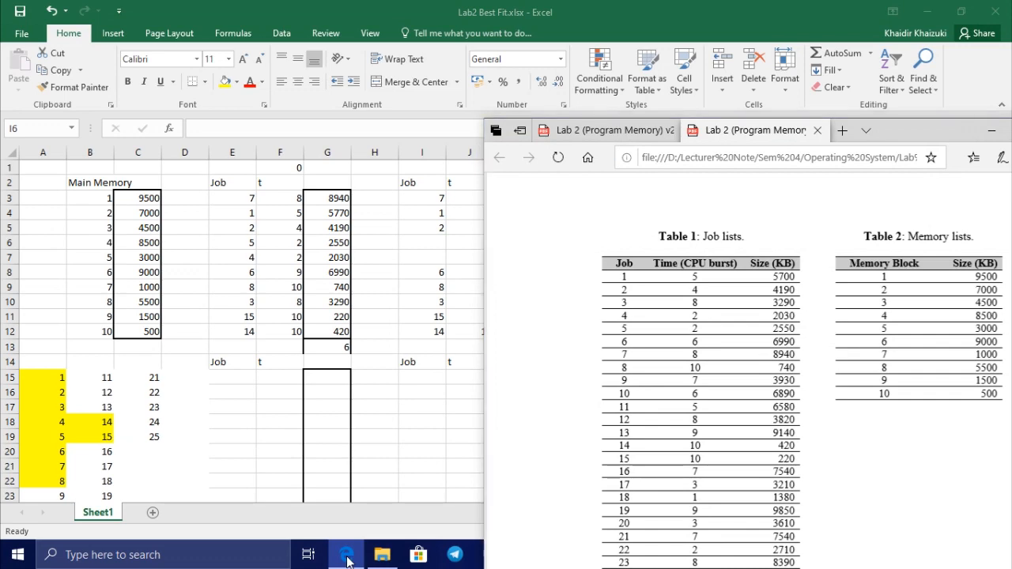
left_click(348, 558)
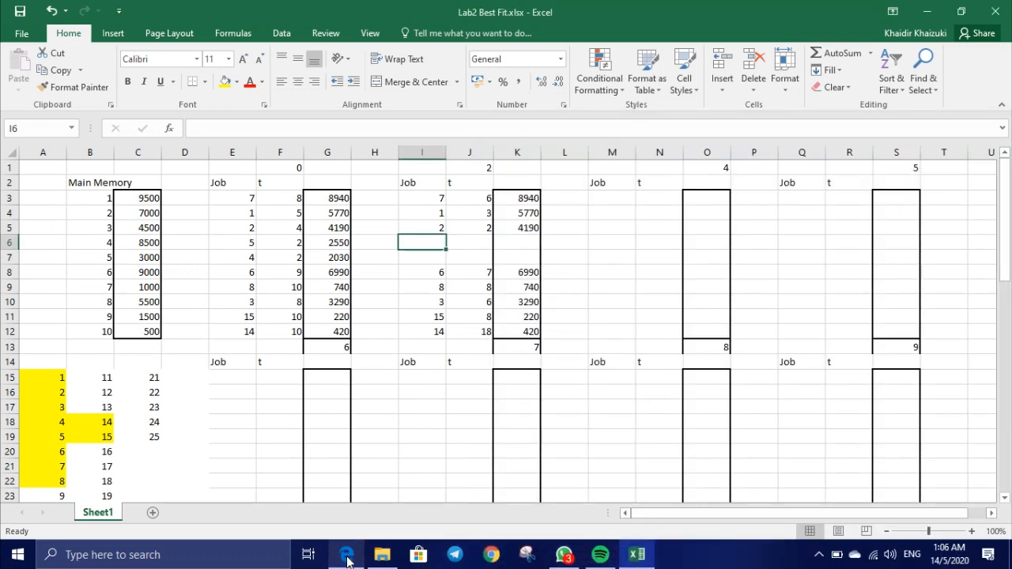
Step: Enter job 9 in row 6 of the time 2 block with size 3930 and t value 7
double_click(419, 242)
type("9")
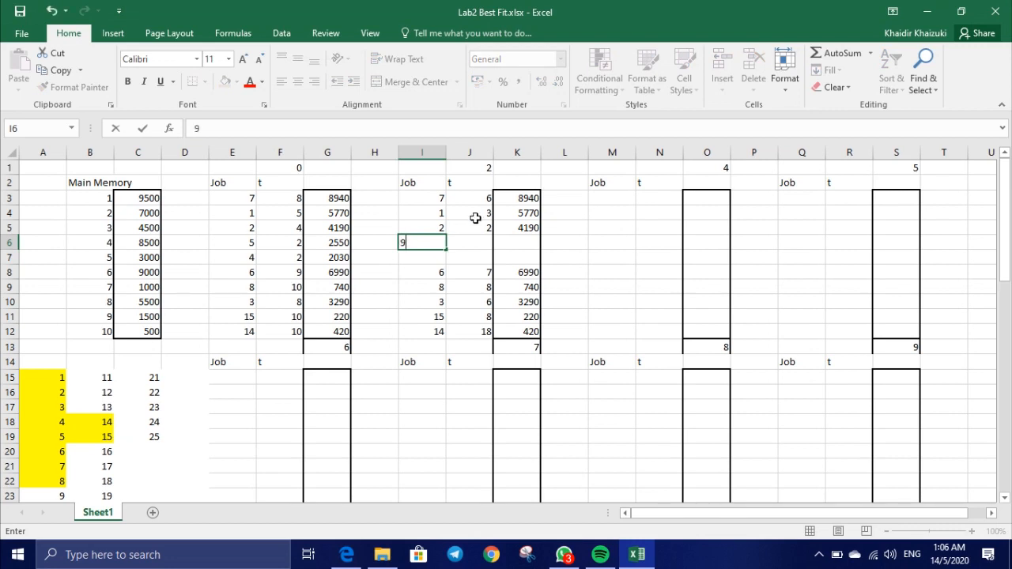
left_click(513, 243)
type("3930")
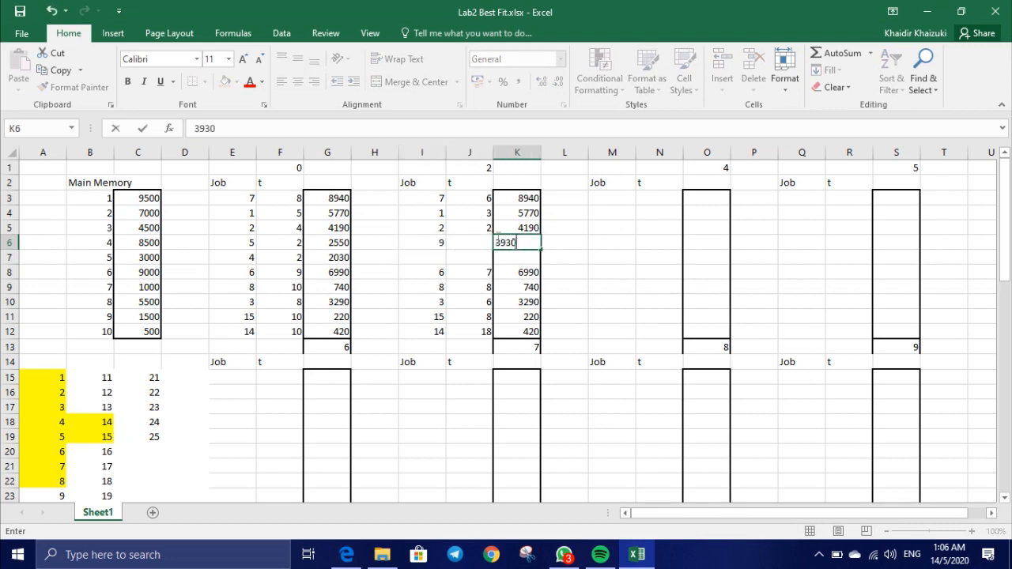
left_click(476, 240)
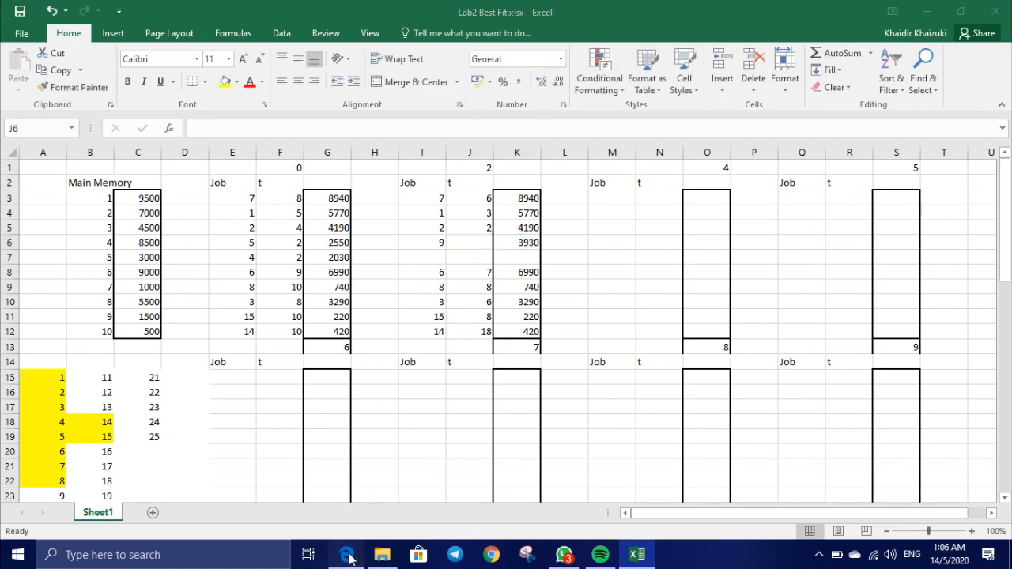
left_click(346, 555)
left_click(348, 556)
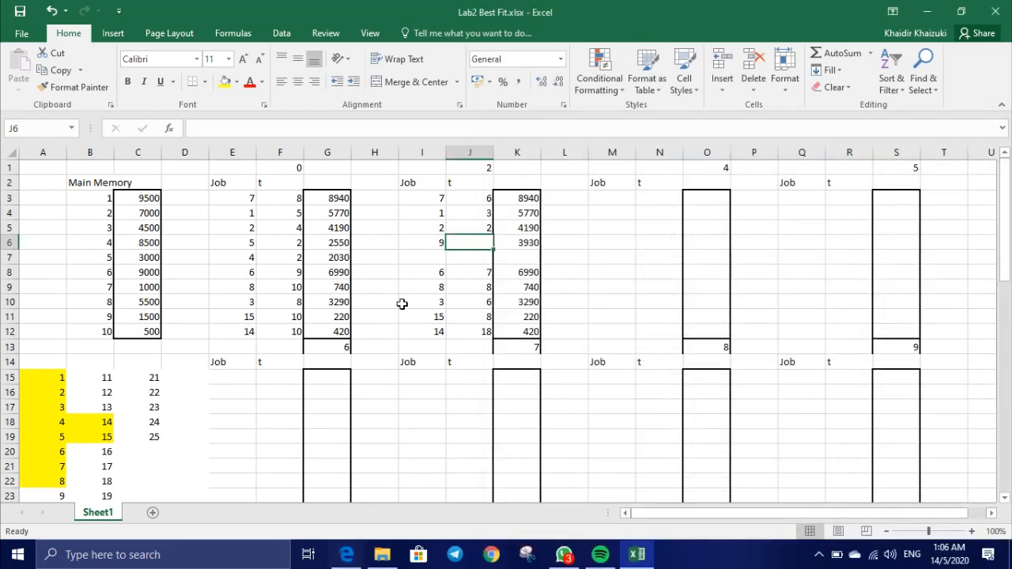
double_click(478, 241)
type("7")
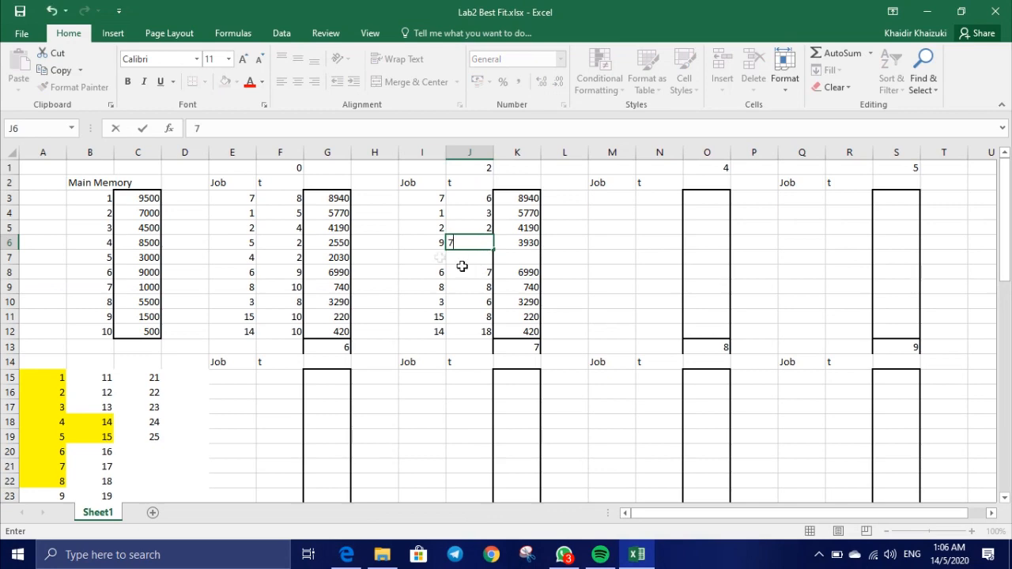
Step: Consult the PDF's job list for a job that fits the free row 7 of the time 2 block
left_click(439, 258)
left_click(342, 558)
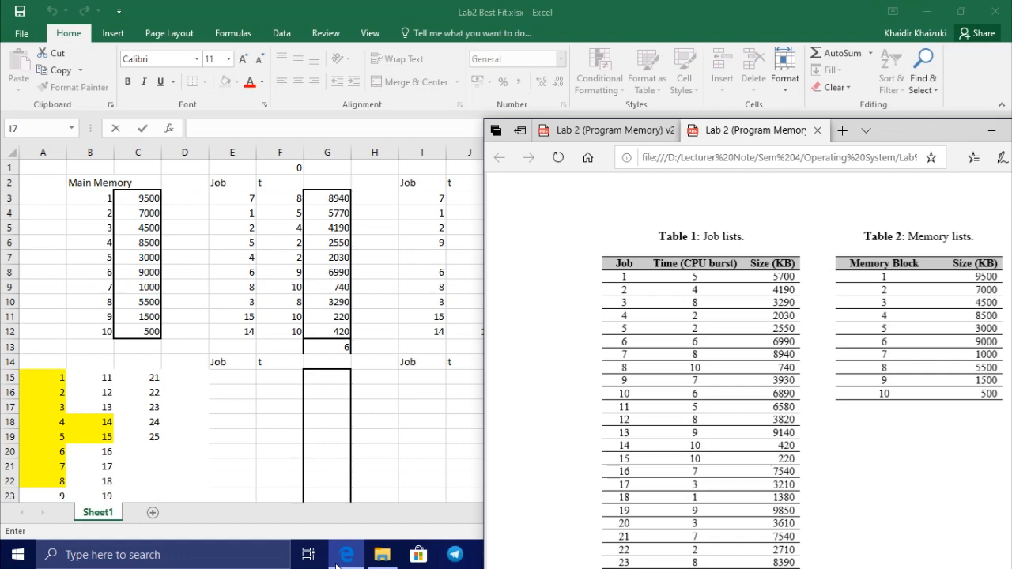
scroll(618, 408, "down", 2)
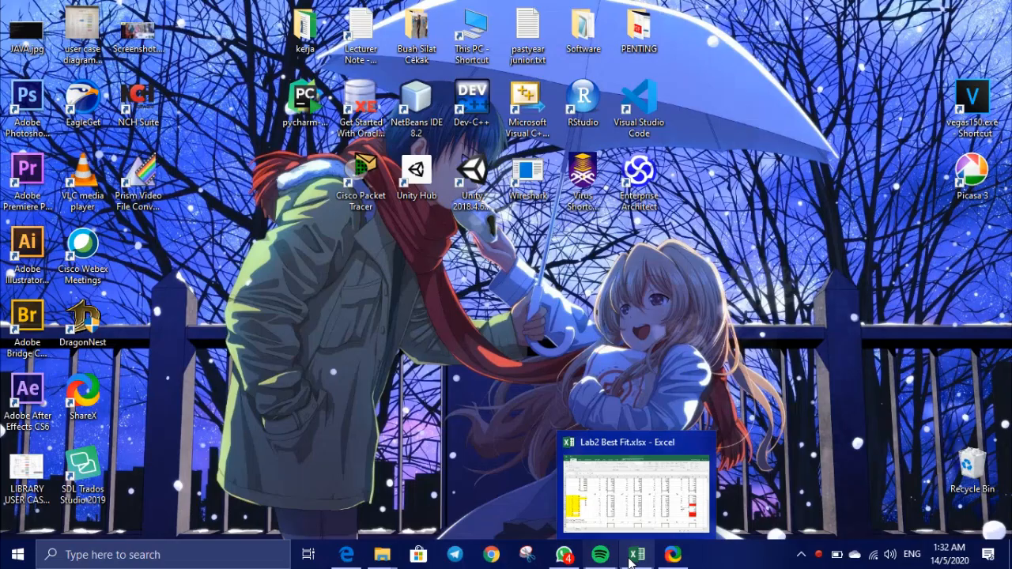
Step: Return to the Lab2 Best Fit workbook in Excel and check job 25's entry against the PDF's job list
left_click(631, 561)
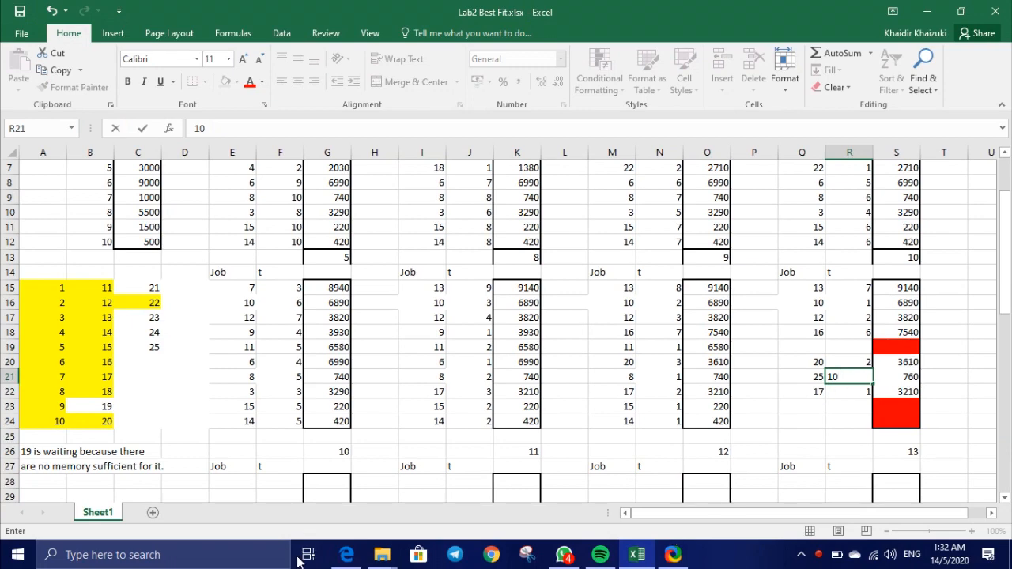
left_click(345, 555)
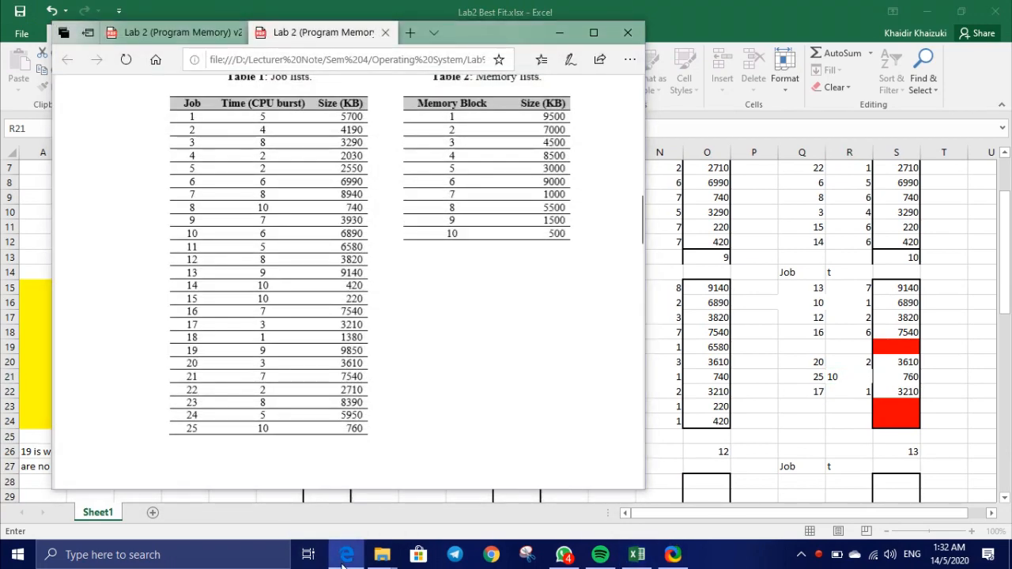
left_click(346, 555)
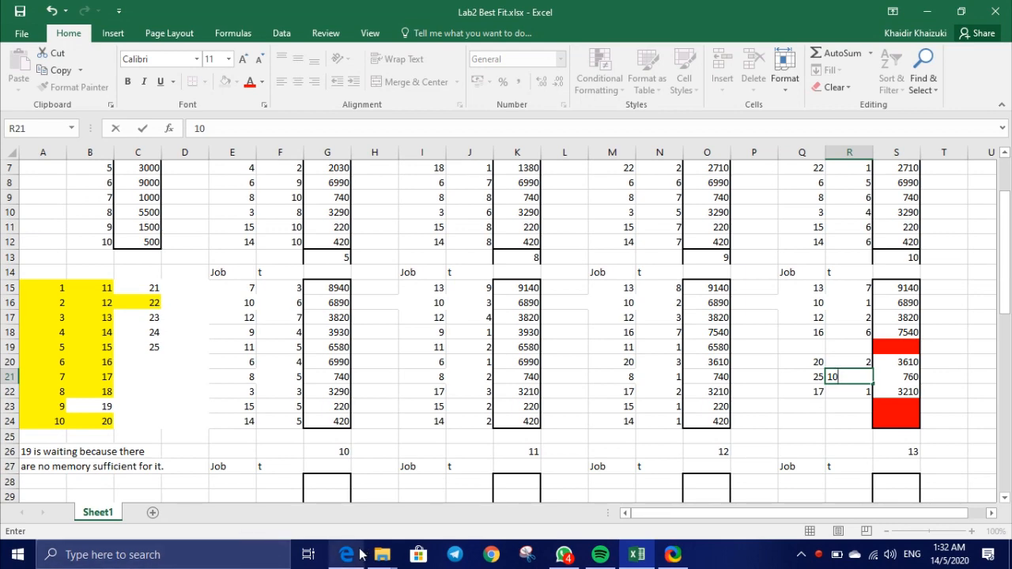
left_click(357, 555)
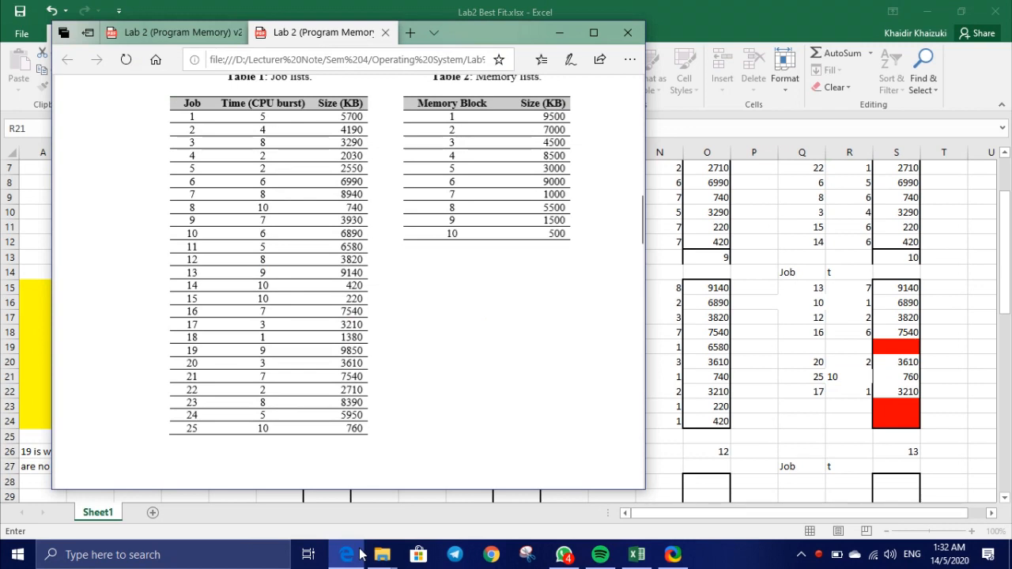
left_click(556, 34)
Step: Fill job 25's cell C19 in the job checklist with yellow
left_click(150, 347)
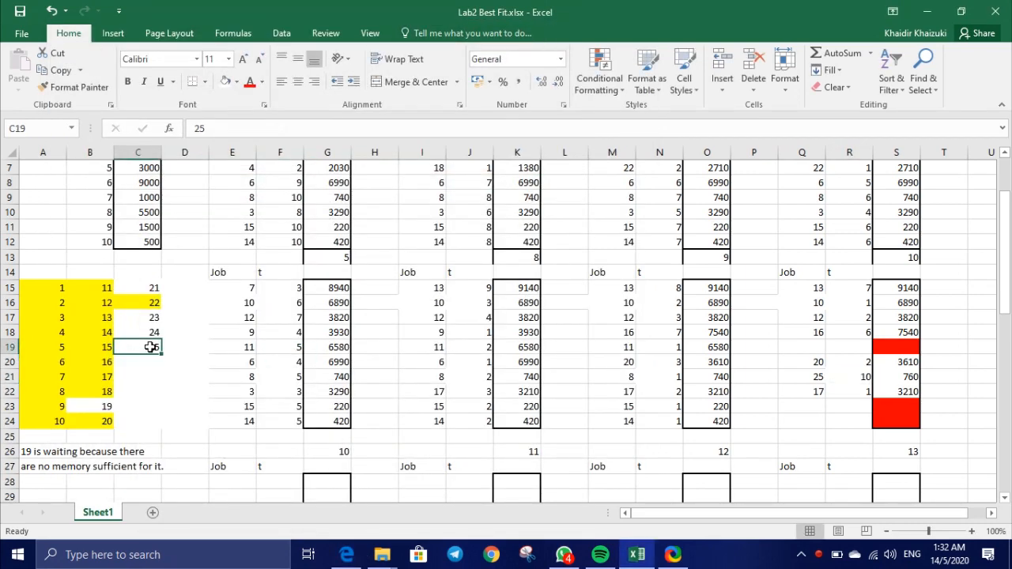
left_click(237, 84)
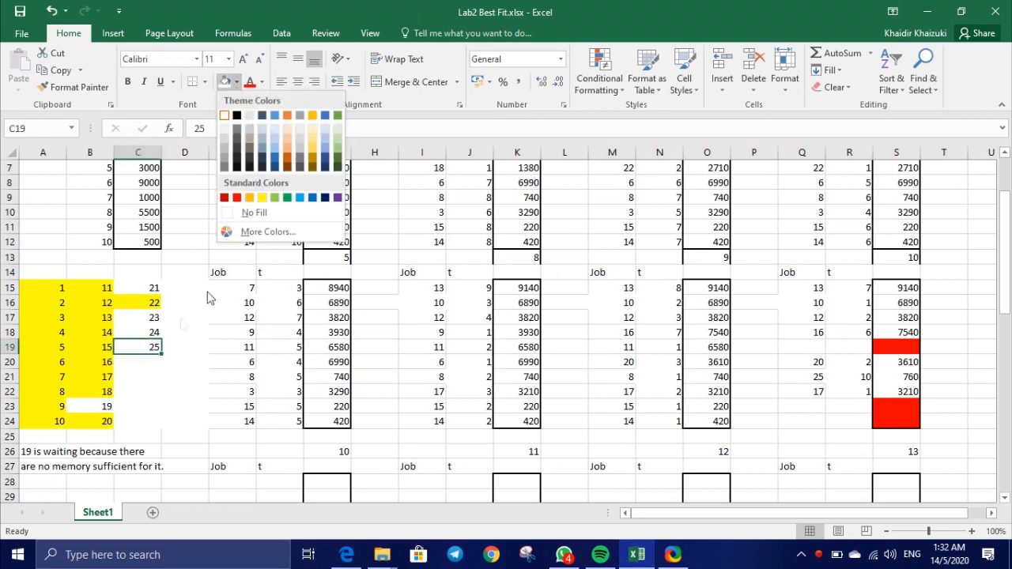
left_click(154, 350)
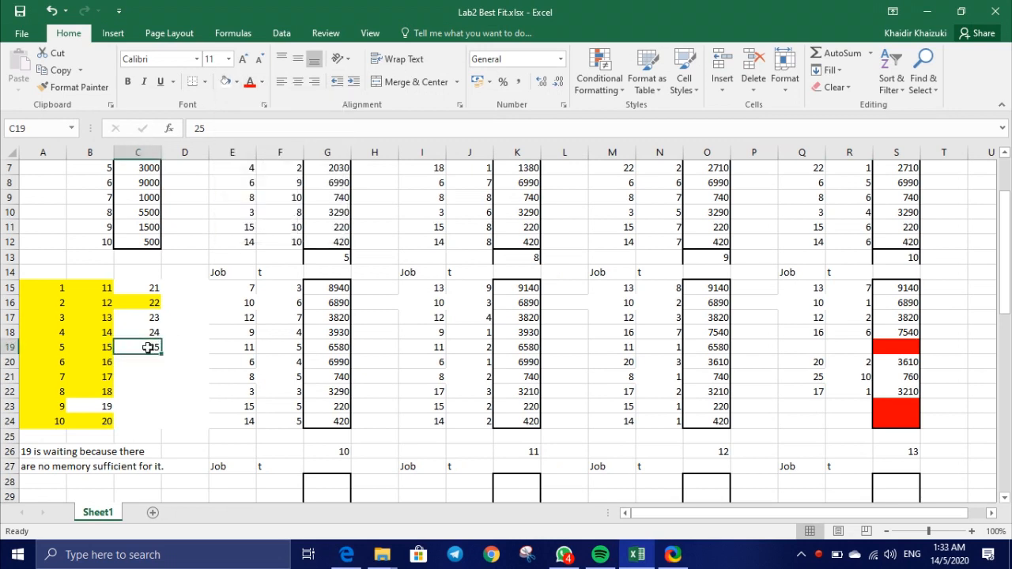
left_click(236, 83)
left_click(258, 199)
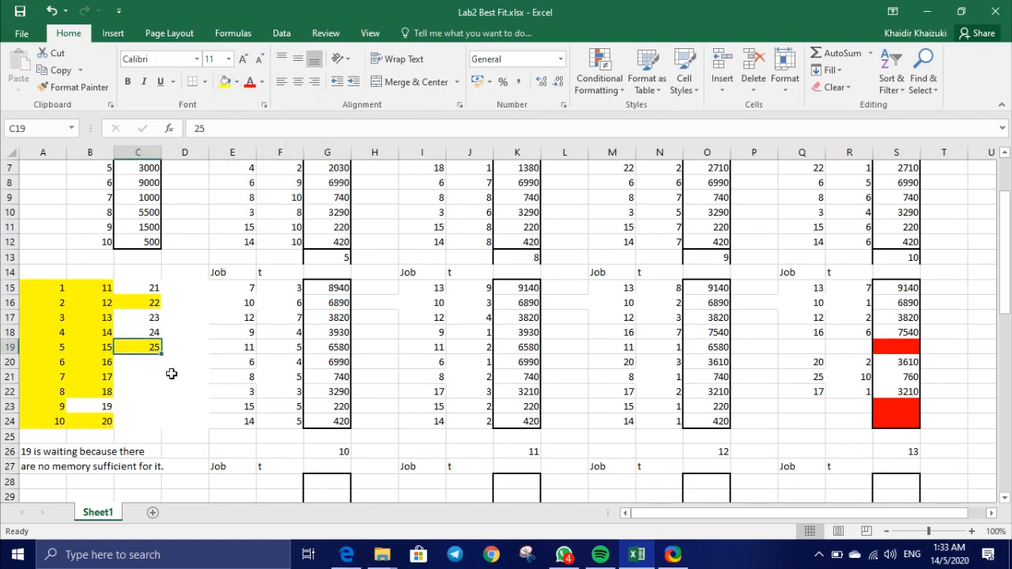
Step: Select job 24 in the job checklist and look up its time and size in the PDF's job list
left_click(151, 335)
left_click(345, 554)
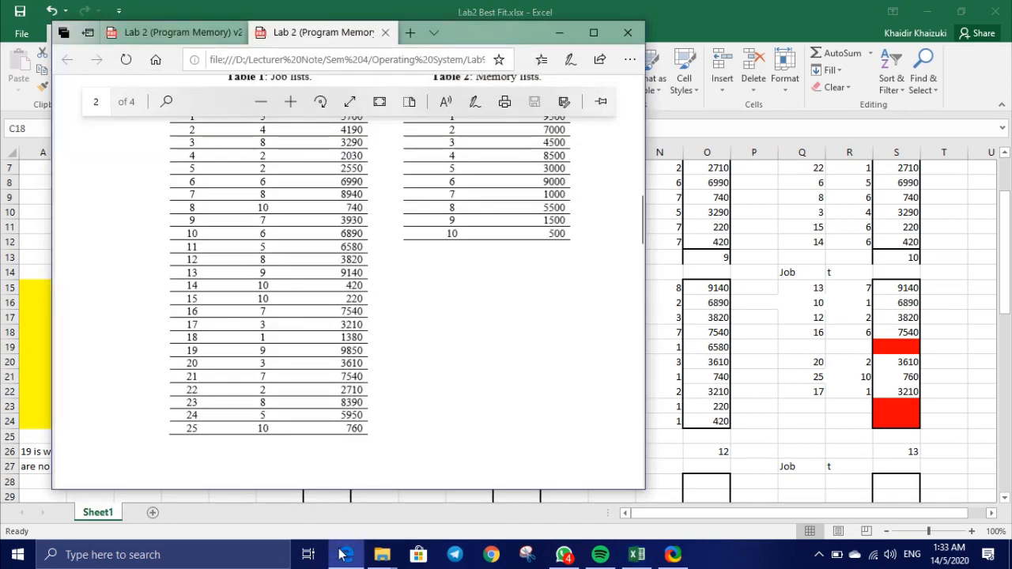
left_click(560, 34)
Step: Set the time heading in G26, above the first block of the third row of blocks, to 11
scroll(718, 281, "down", 1)
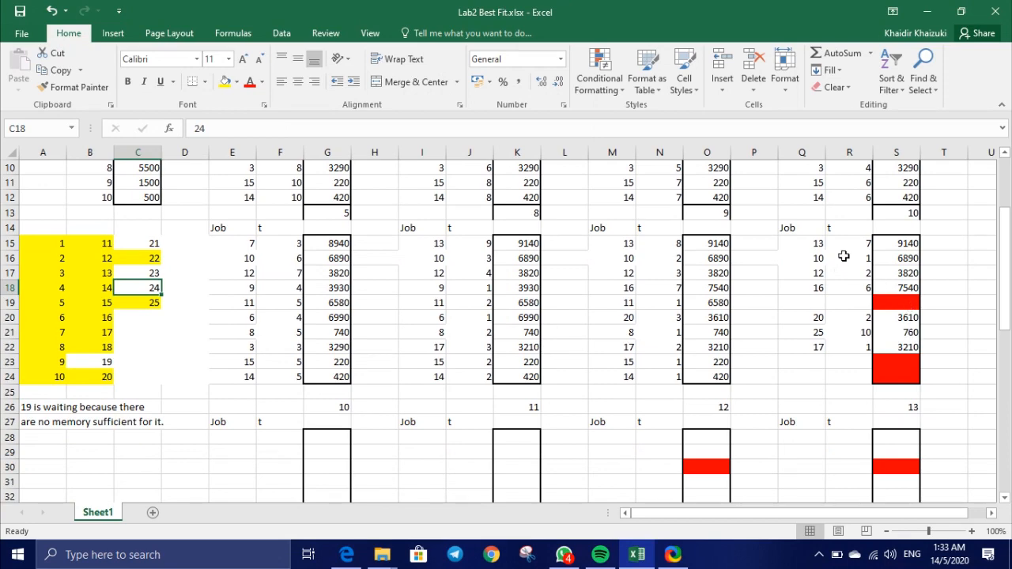
scroll(739, 296, "down", 2)
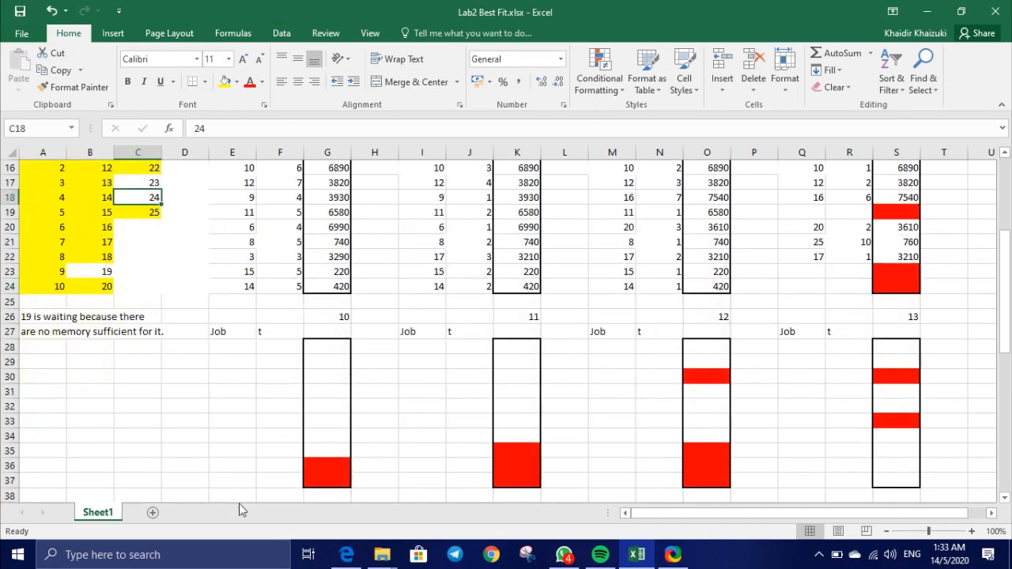
double_click(342, 316)
key("BackSpace")
type("1")
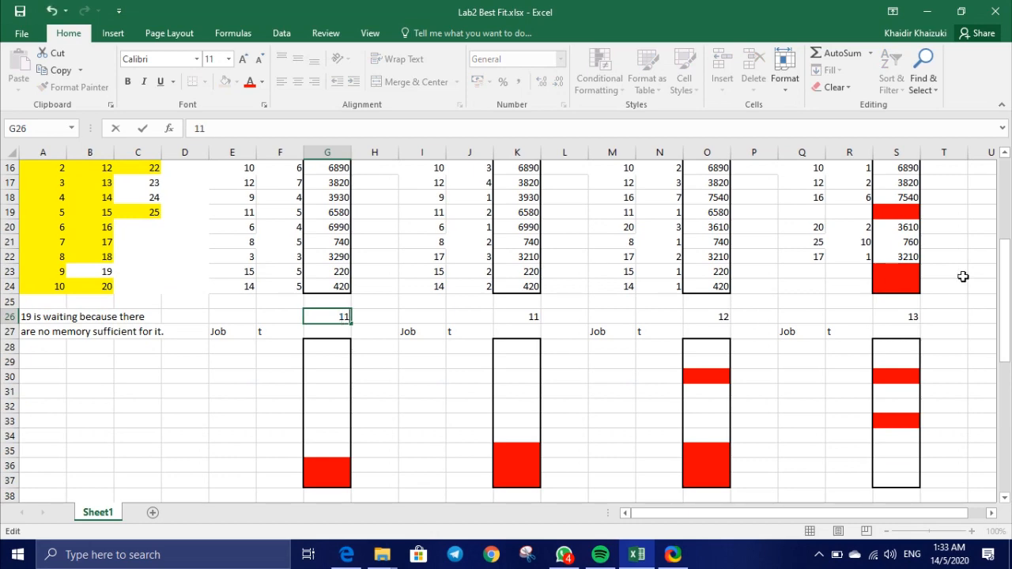
Step: Copy the time-10 block Q15:S24 and paste it into the first block of the third row, starting at E28
scroll(957, 276, "up", 2)
left_click_drag(801, 243, 908, 385)
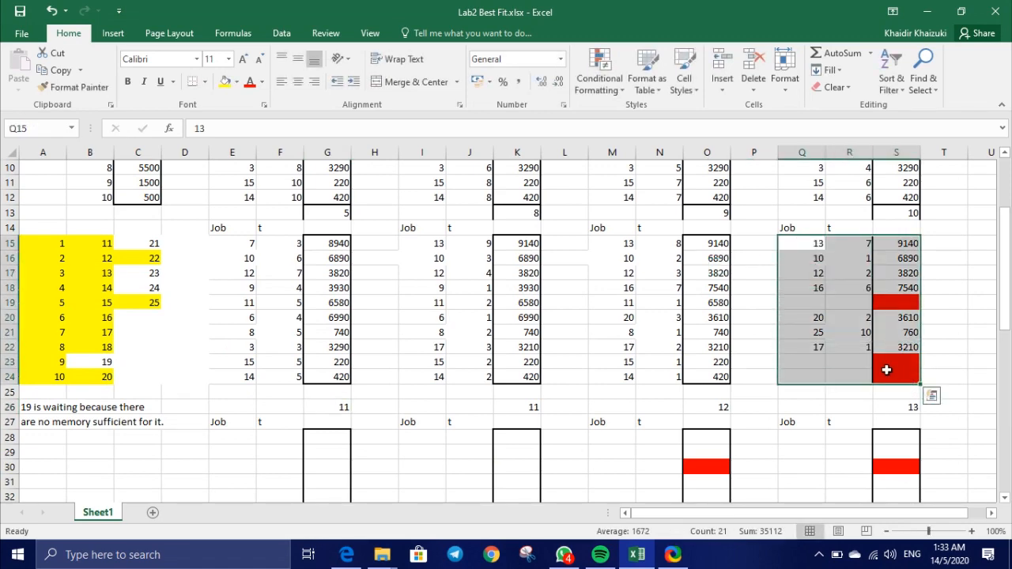
right_click(885, 369)
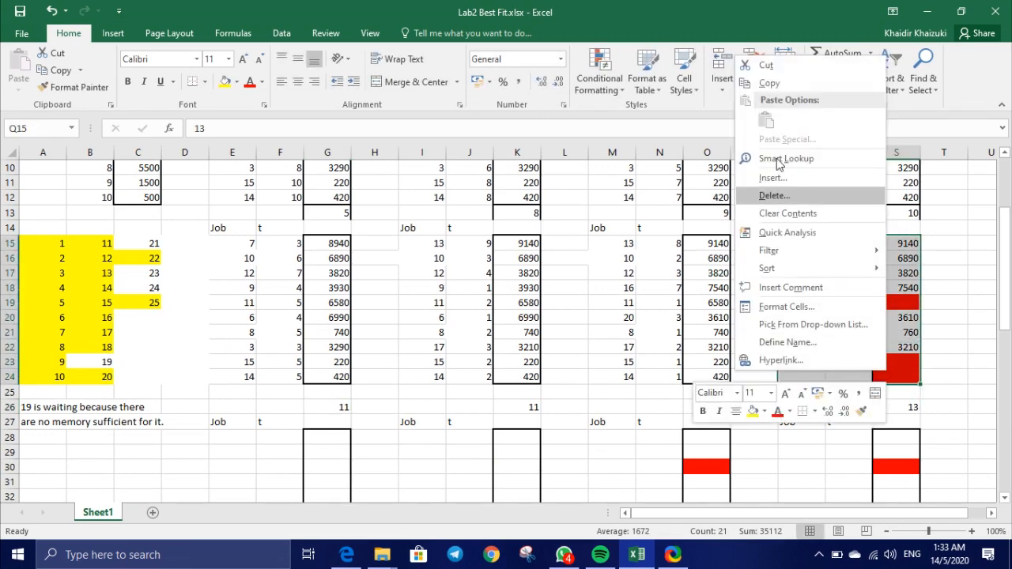
left_click(769, 83)
scroll(335, 373, "down", 2)
left_click_drag(215, 348, 325, 480)
right_click(327, 477)
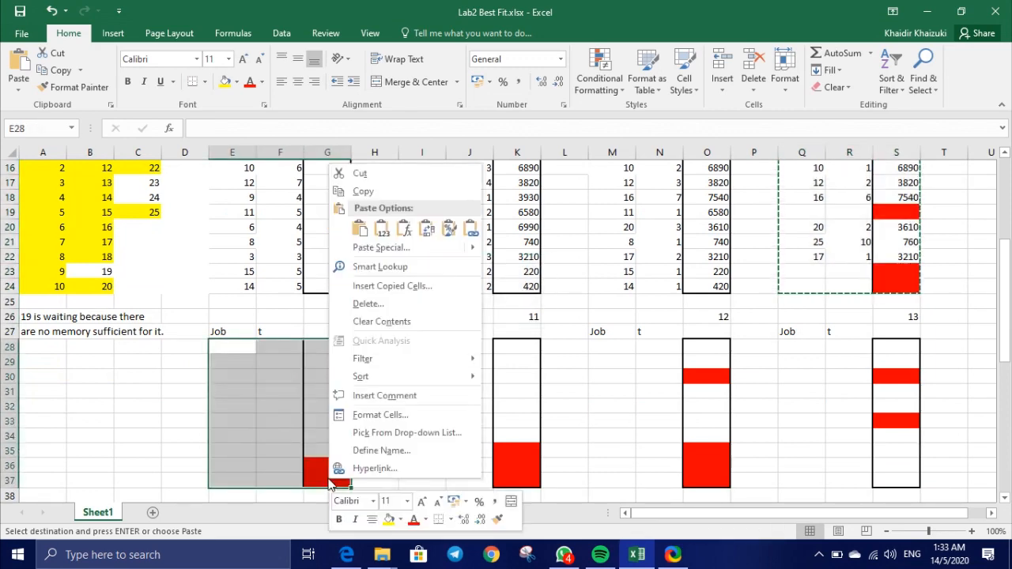
left_click(364, 230)
scroll(286, 452, "down", 1)
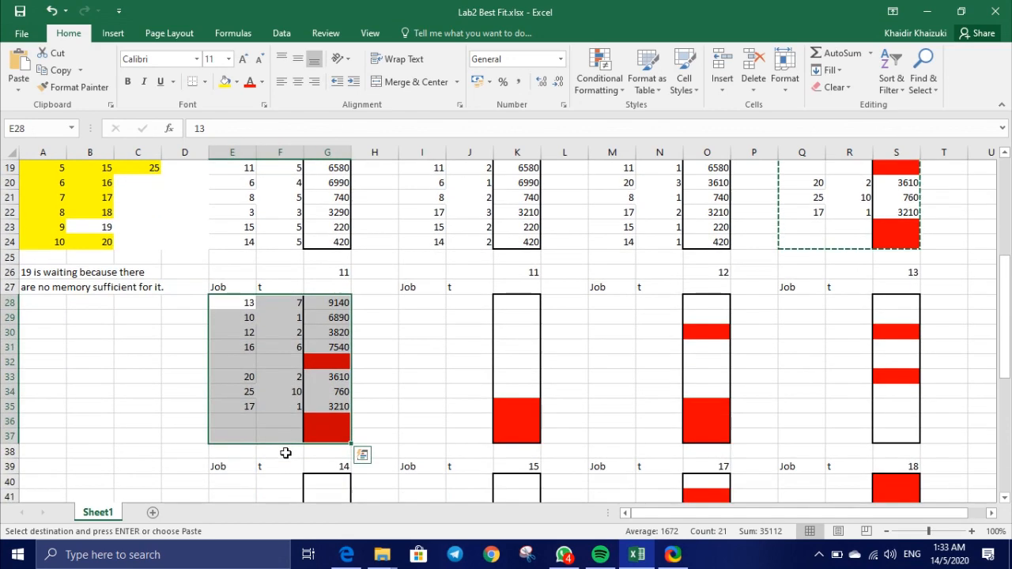
Step: Clear the finished jobs 10 and 17 from rows 29 and 35 of the pasted time-11 block
left_click(283, 408)
left_click_drag(241, 317, 314, 320)
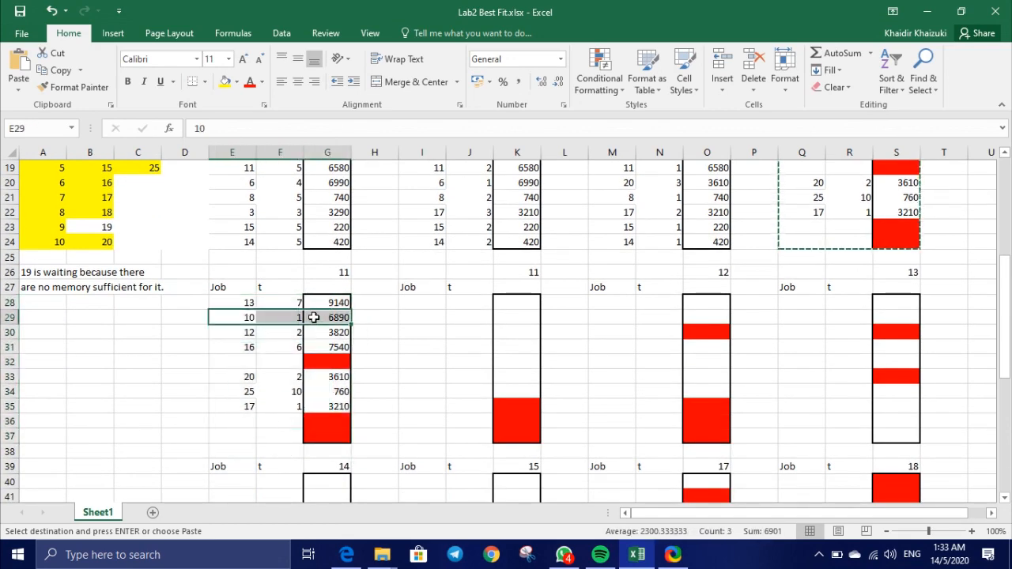
right_click(314, 320)
left_click(382, 164)
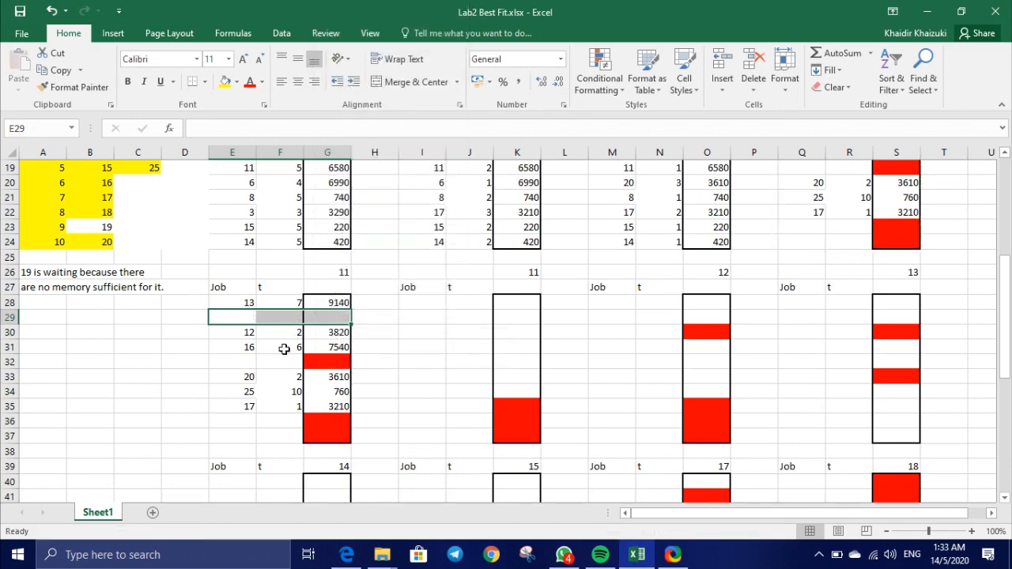
left_click_drag(228, 406, 324, 406)
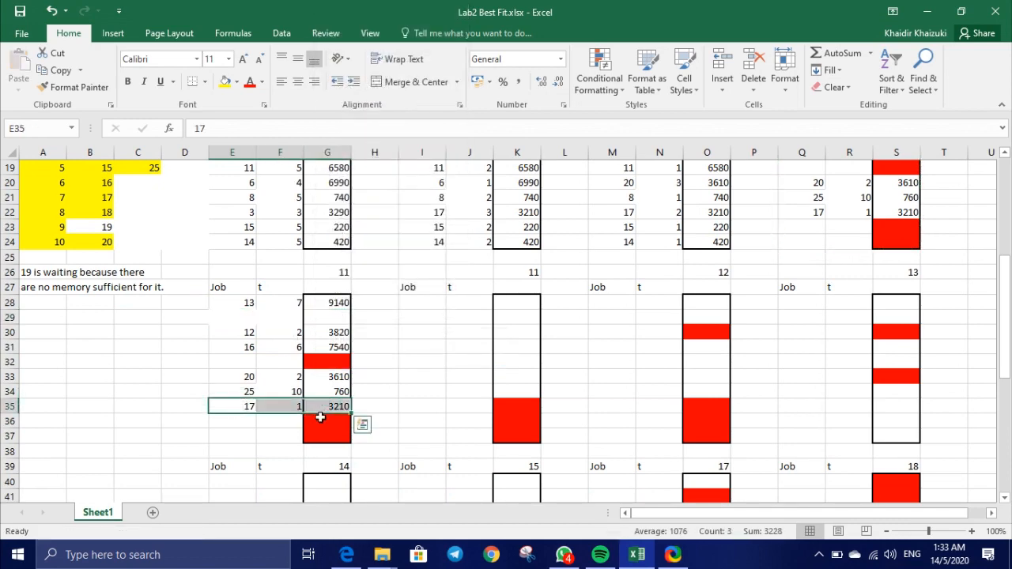
right_click(323, 414)
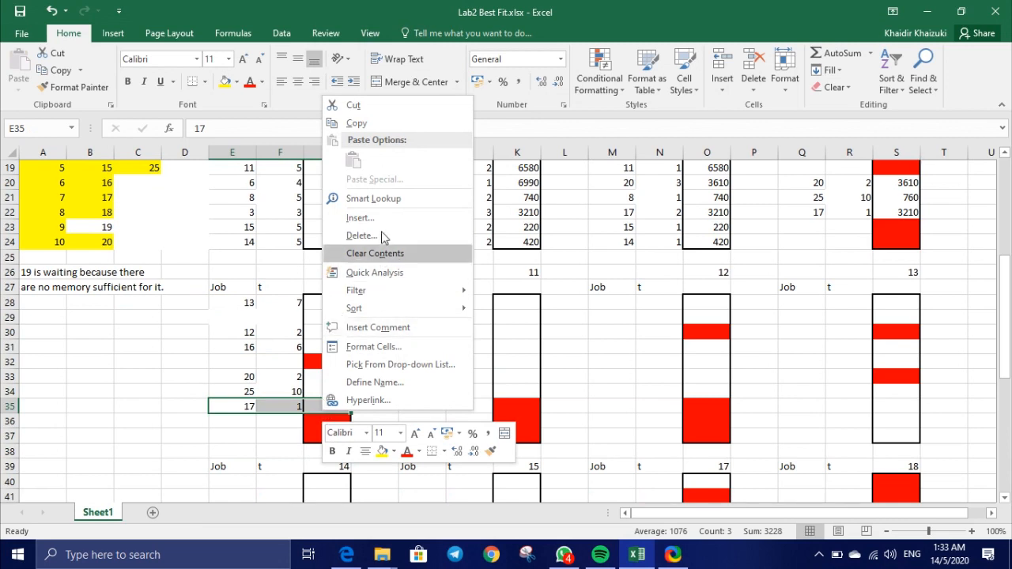
left_click(370, 259)
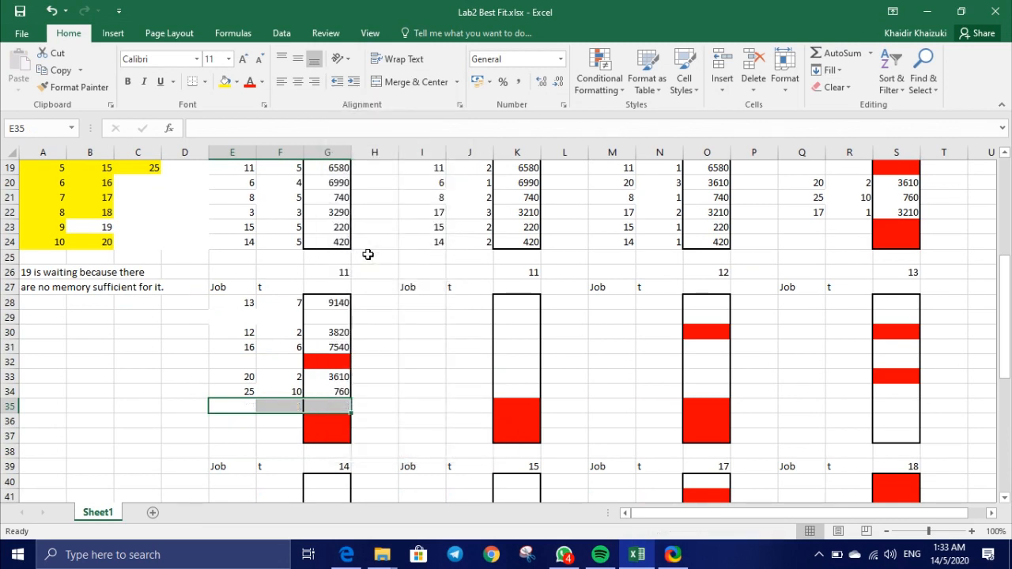
Step: Set the remaining times in the time-11 block to 6 for job 13, 1 for job 12 and 1 for job 20
left_click(288, 314)
left_click(291, 305)
double_click(292, 304)
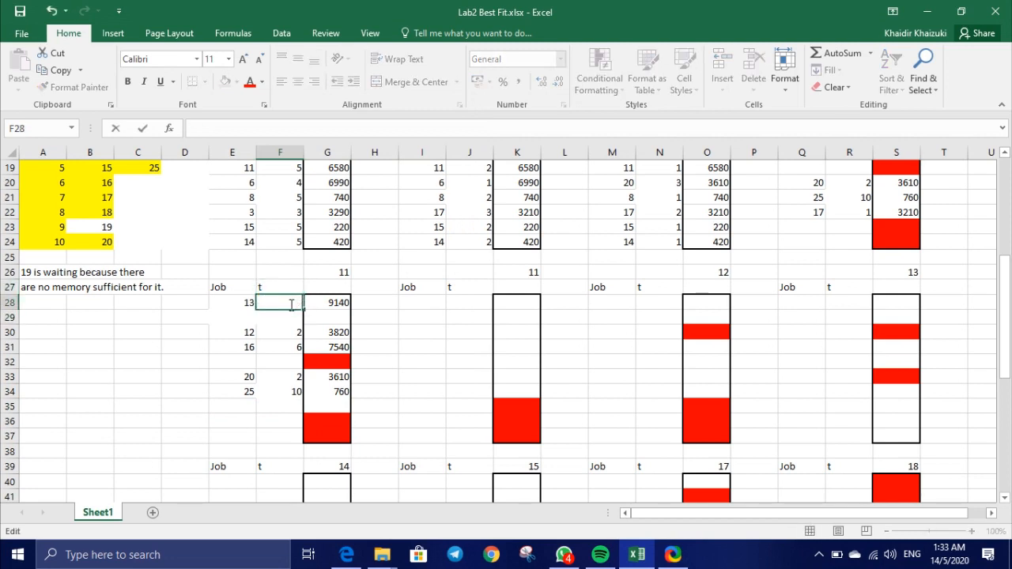
double_click(287, 332)
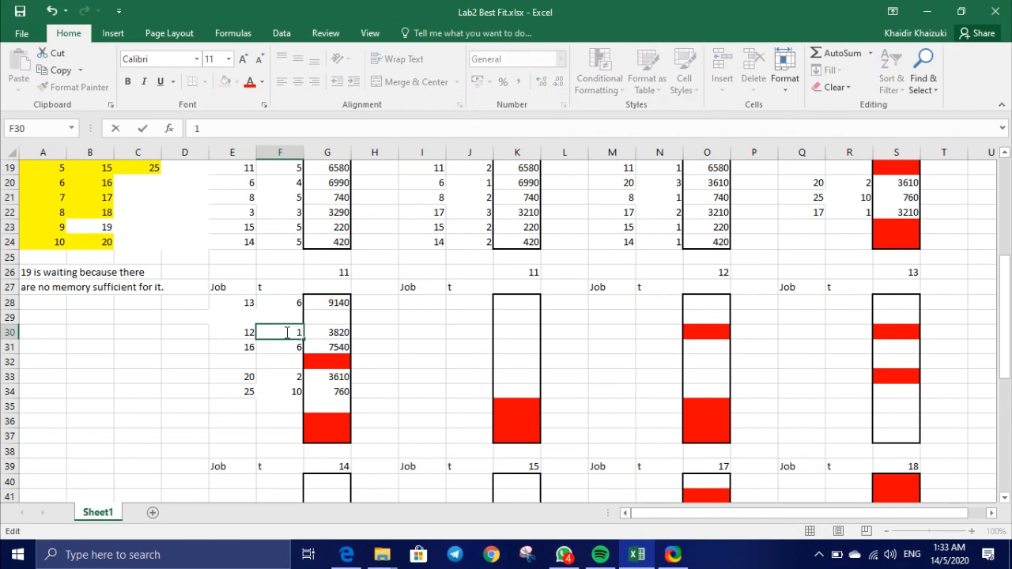
double_click(291, 377)
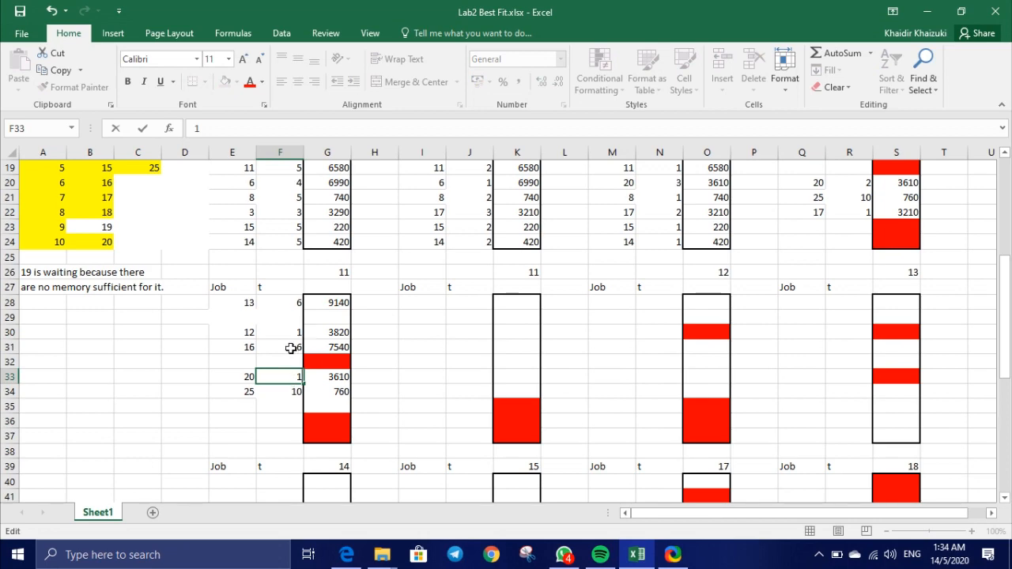
Step: Set the remaining times in the time-11 block to 5 for job 16 and 9 for job 25
scroll(461, 301, "up", 2)
scroll(348, 370, "down", 1)
left_click(290, 391)
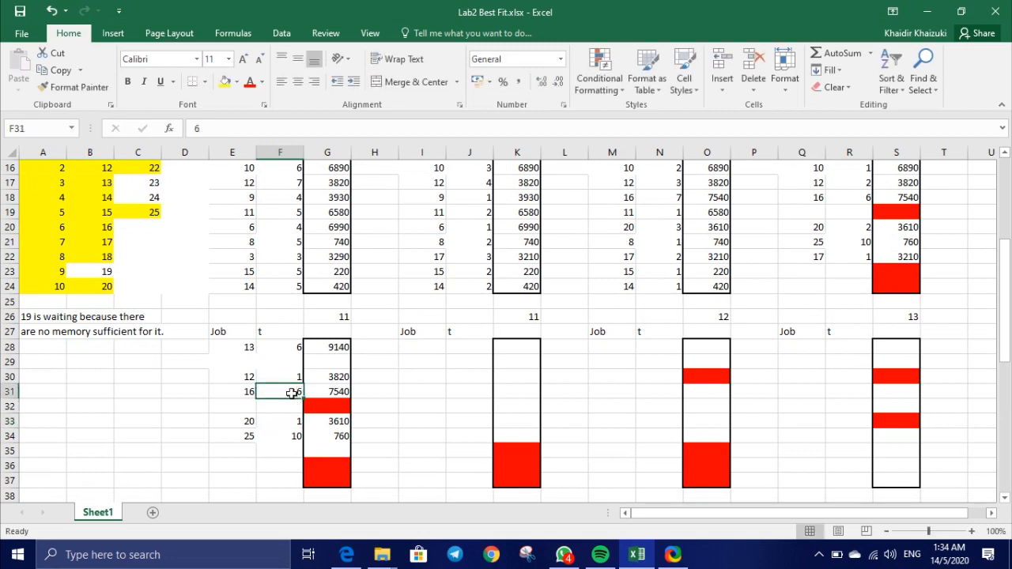
double_click(292, 392)
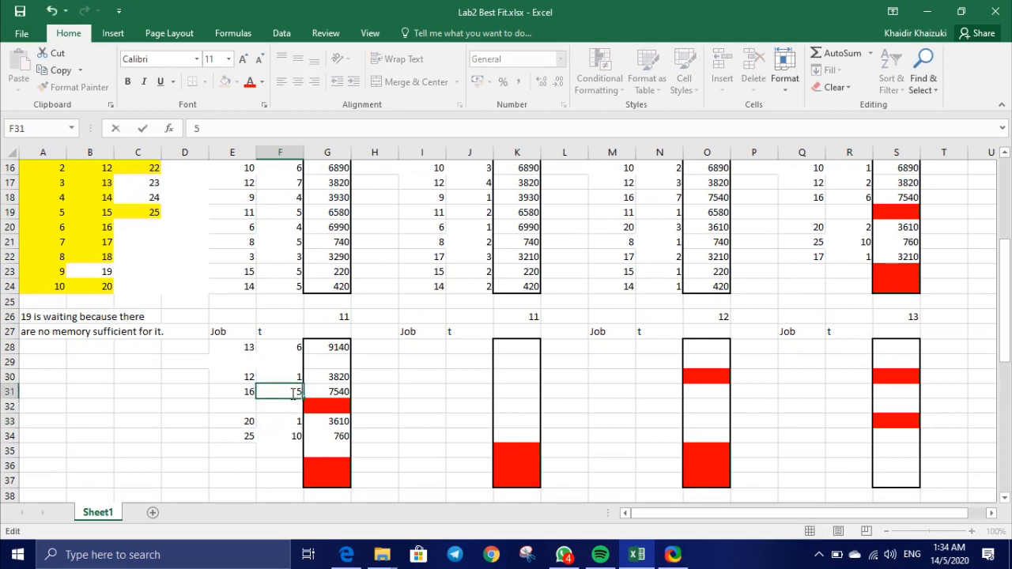
left_click(287, 434)
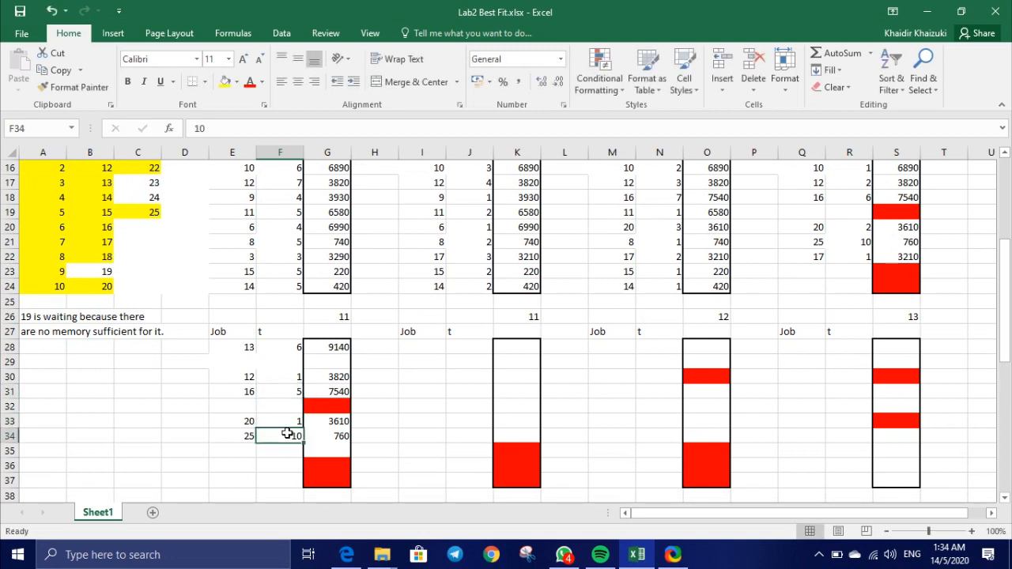
double_click(290, 436)
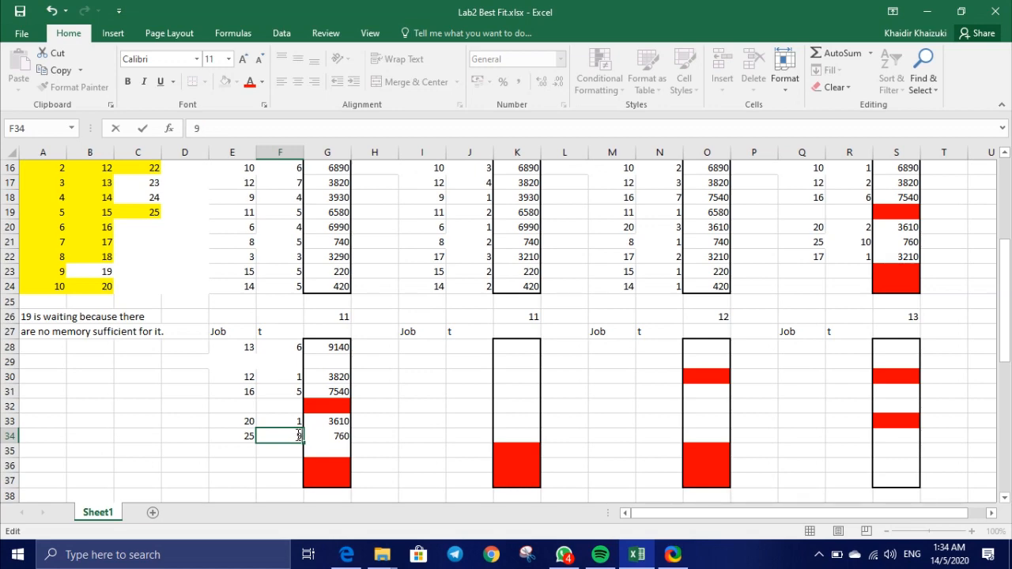
scroll(300, 435, "down", 1)
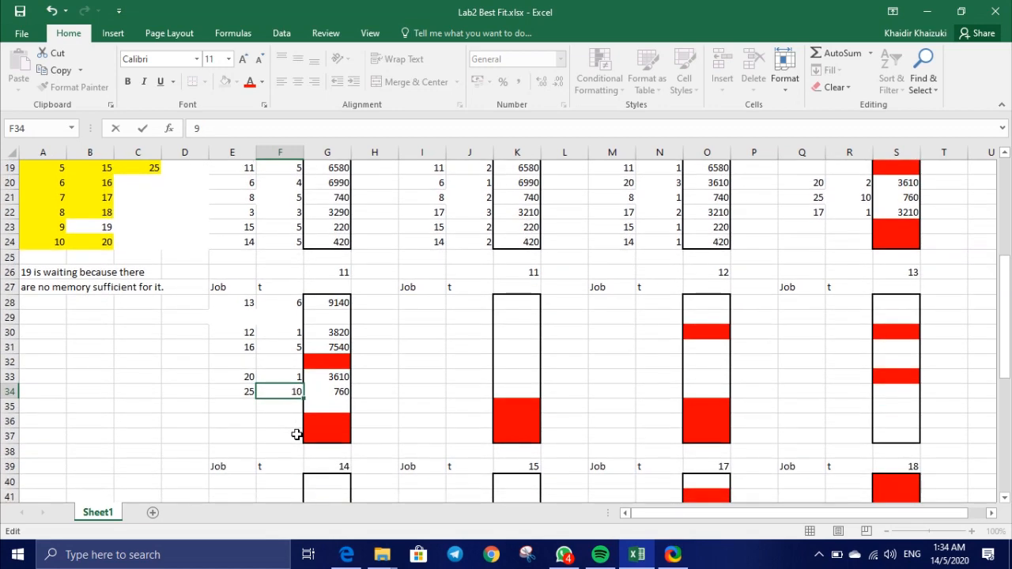
scroll(300, 435, "up", 1)
key("Return")
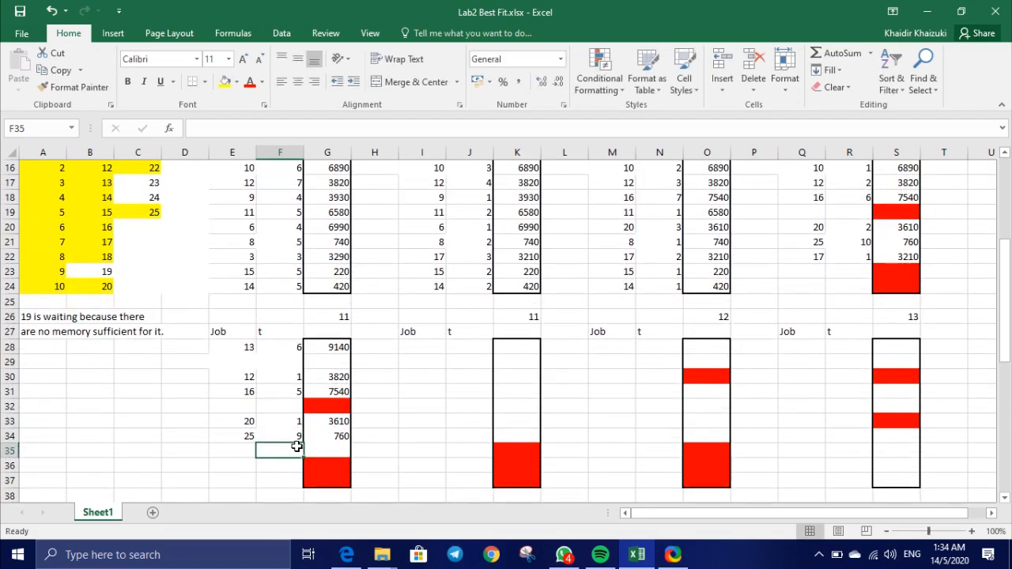
Step: Look up the sizes of the two freed memory blocks, 2 and 8, in the Main Memory table
scroll(296, 446, "up", 2)
scroll(281, 385, "down", 2)
scroll(289, 388, "up", 5)
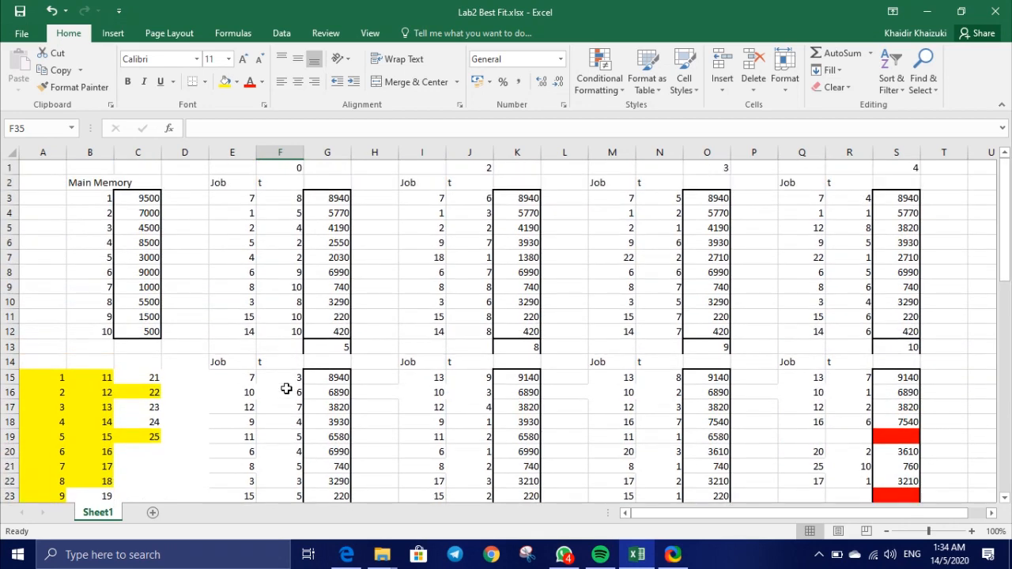
scroll(286, 389, "down", 5)
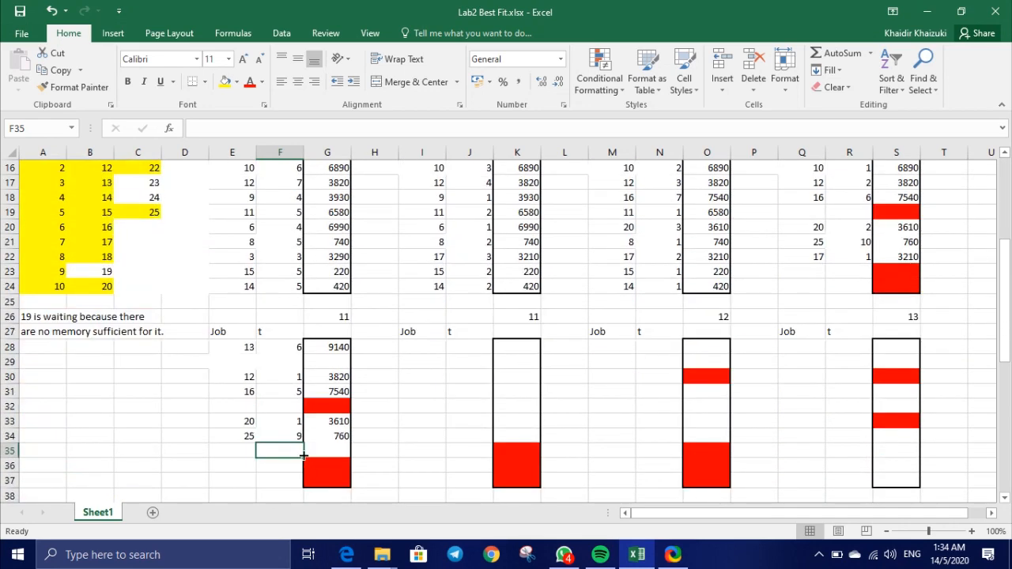
left_click(372, 361)
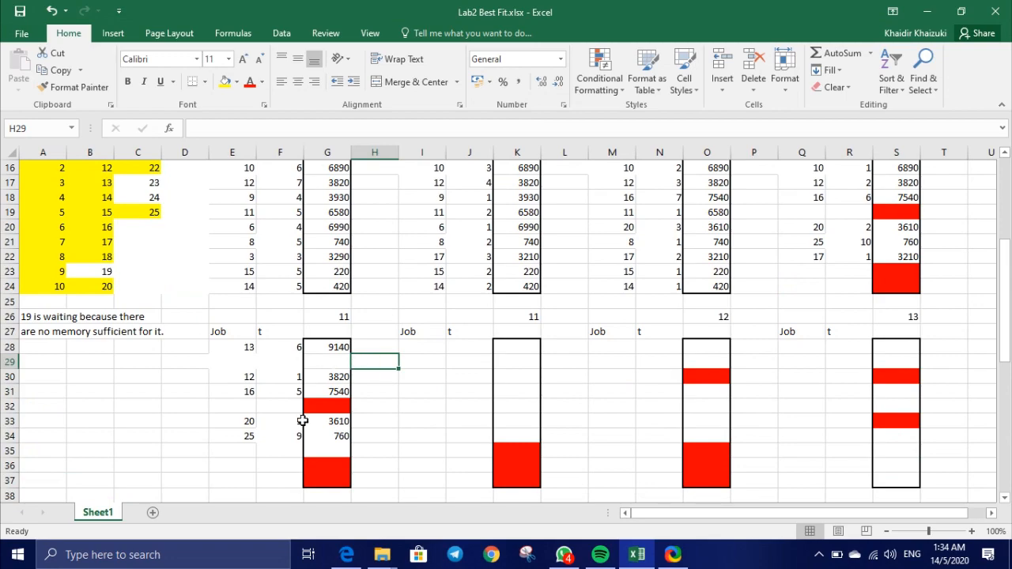
scroll(302, 420, "up", 5)
scroll(301, 421, "down", 6)
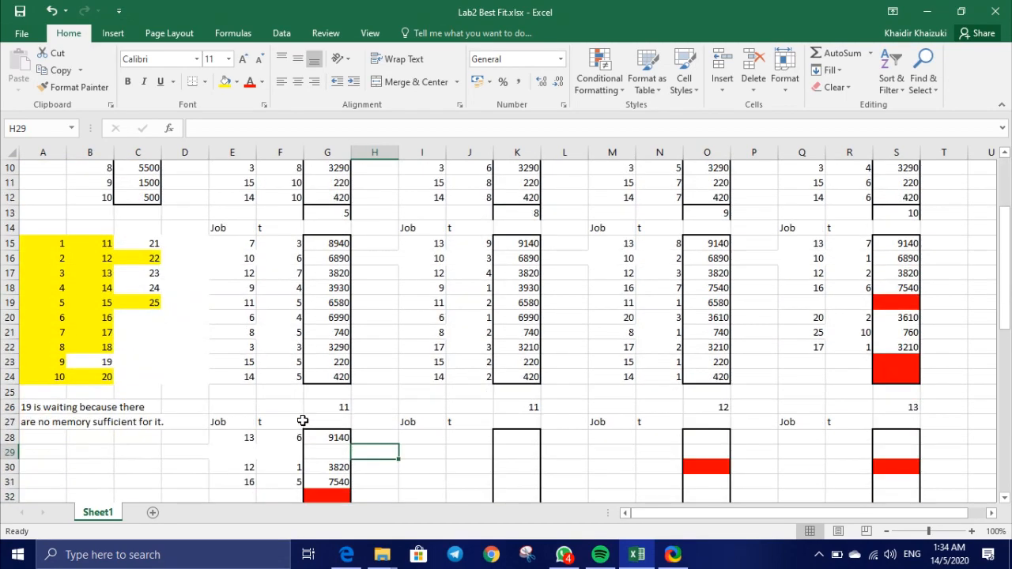
scroll(301, 420, "up", 3)
scroll(302, 420, "down", 3)
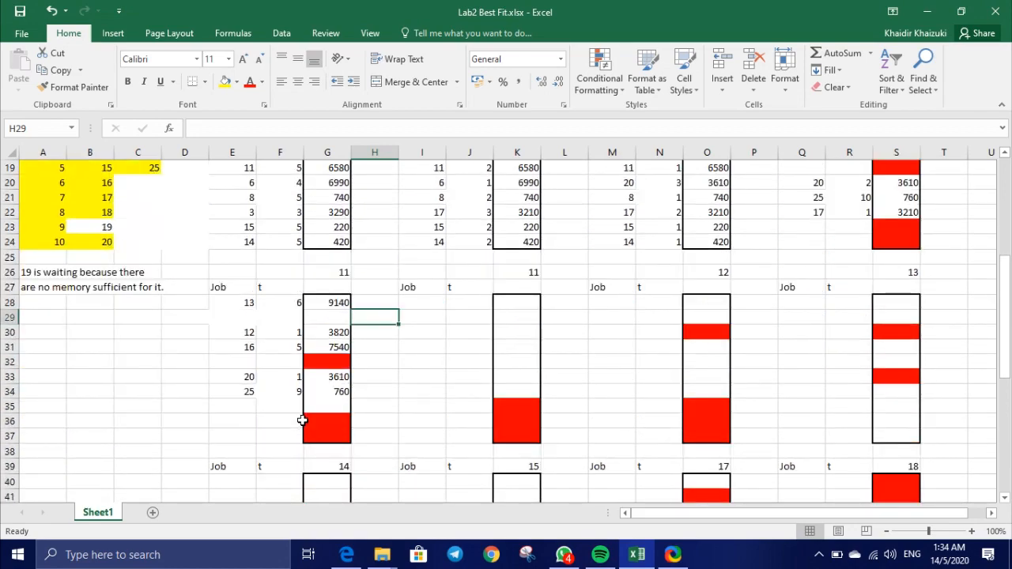
scroll(302, 420, "up", 6)
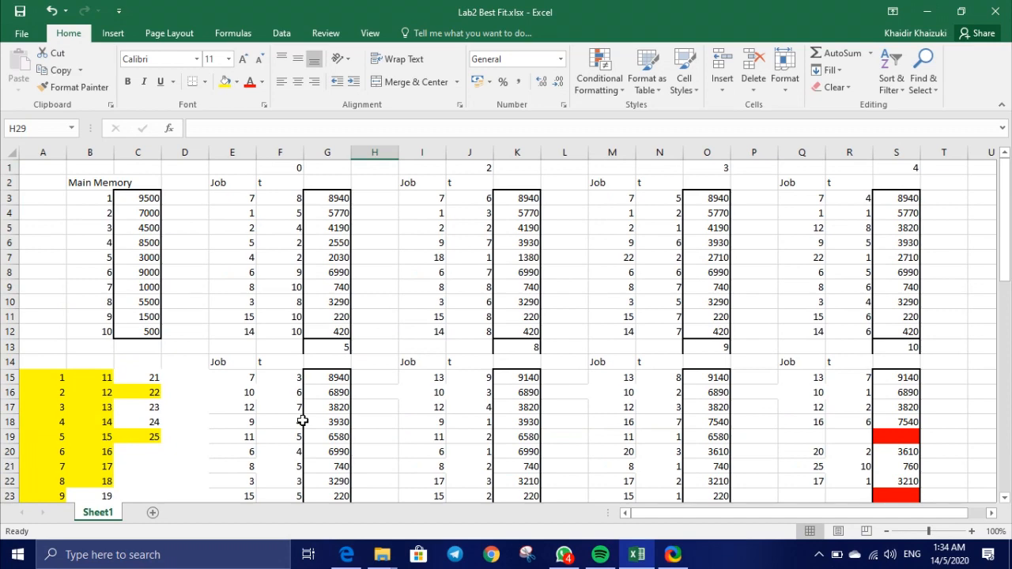
scroll(301, 420, "down", 5)
scroll(302, 418, "down", 1)
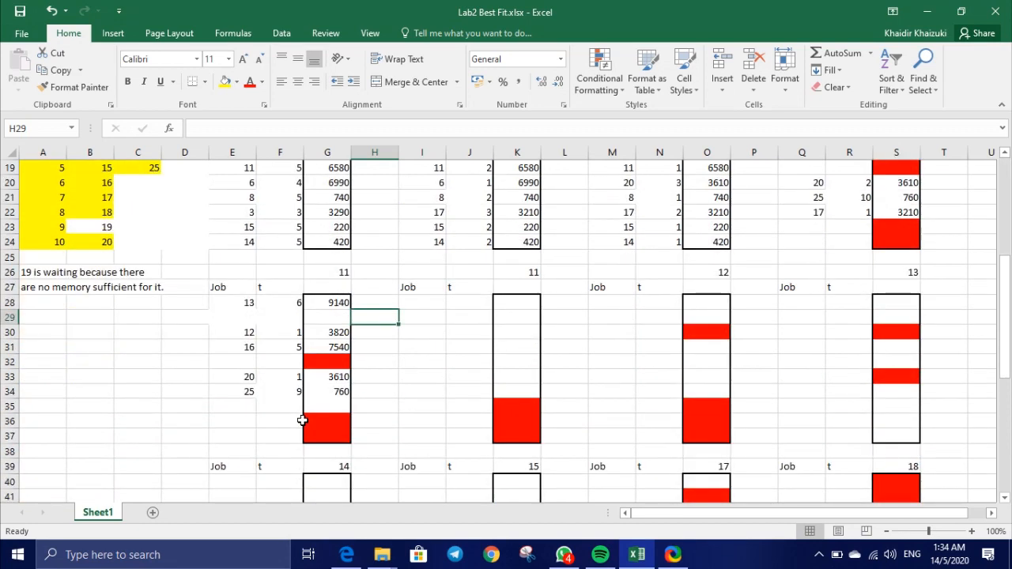
Step: Note the free block sizes beside the time-11 block: 7000 in H29 and 5500 in H35
double_click(363, 319)
type("7000")
left_click(365, 404)
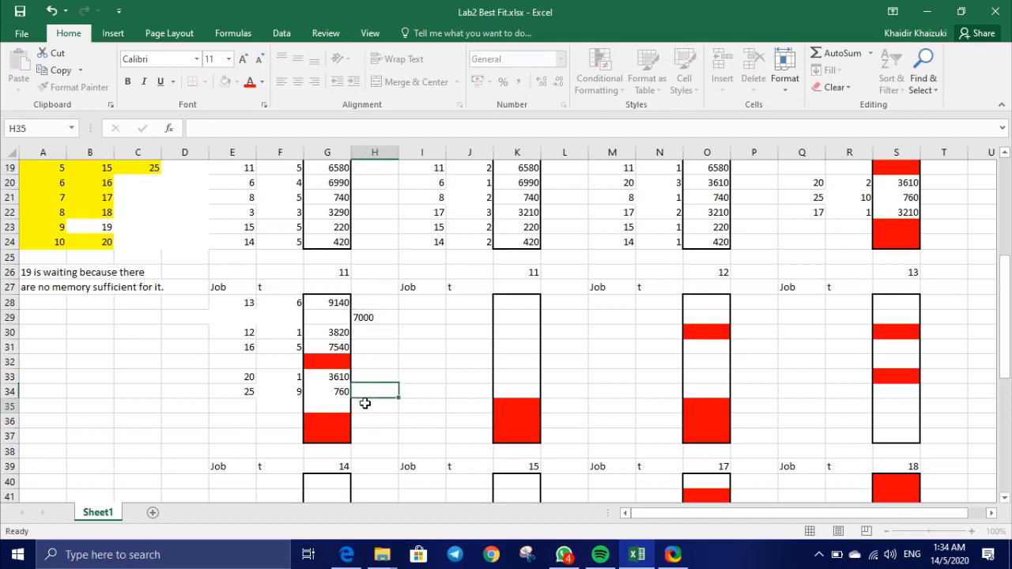
type("5500")
left_click(340, 406)
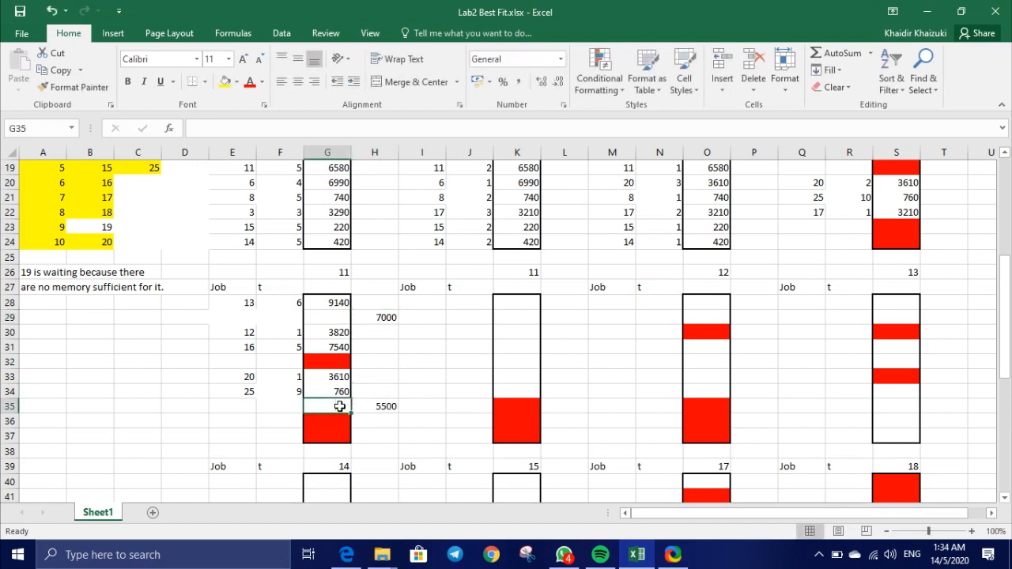
Step: Move the PDF window aside to keep the worksheet visible, and compare the unallocated jobs' sizes with the free blocks
left_click(347, 555)
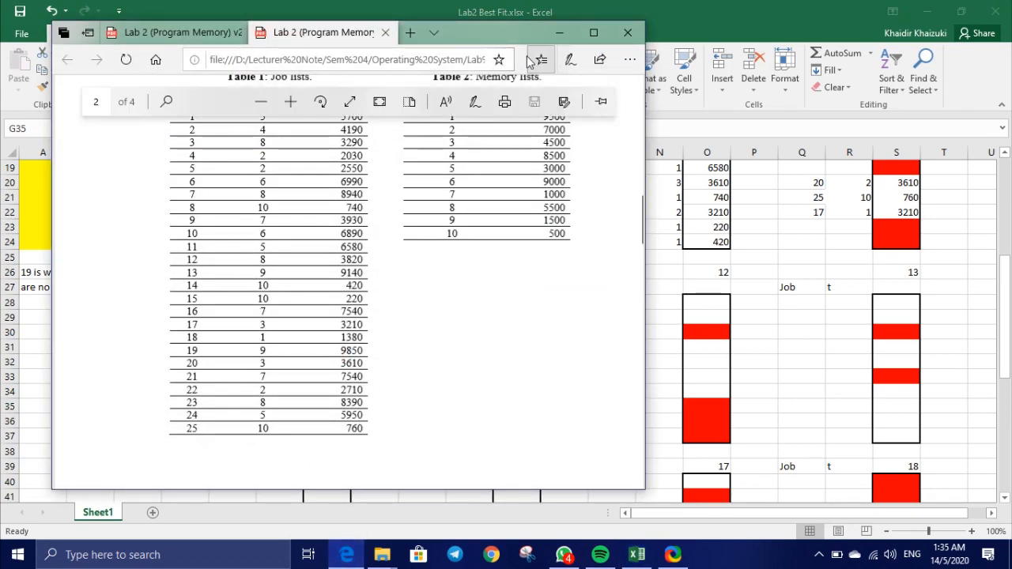
left_click_drag(483, 41, 926, 35)
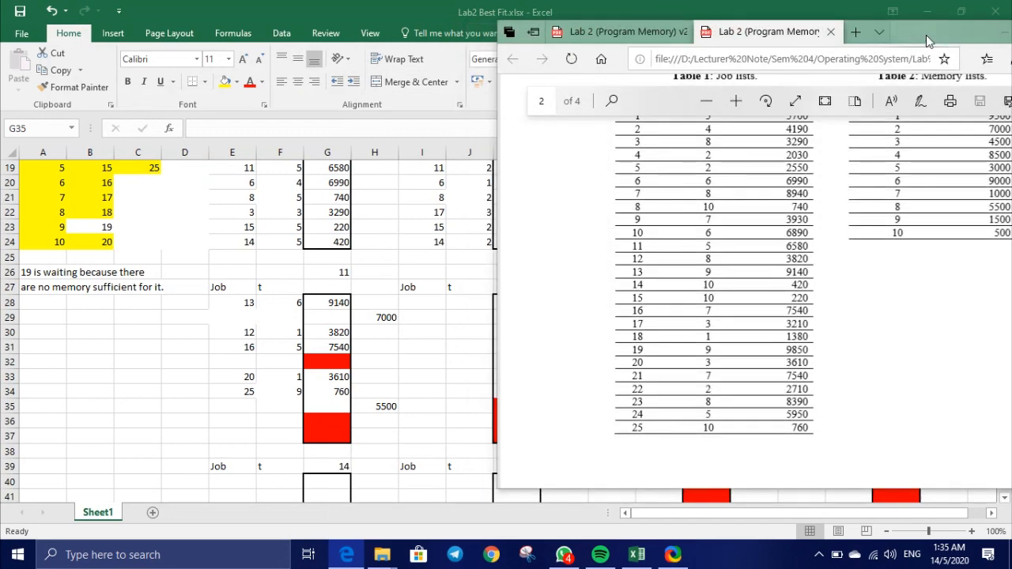
left_click(186, 313)
scroll(186, 313, "up", 2)
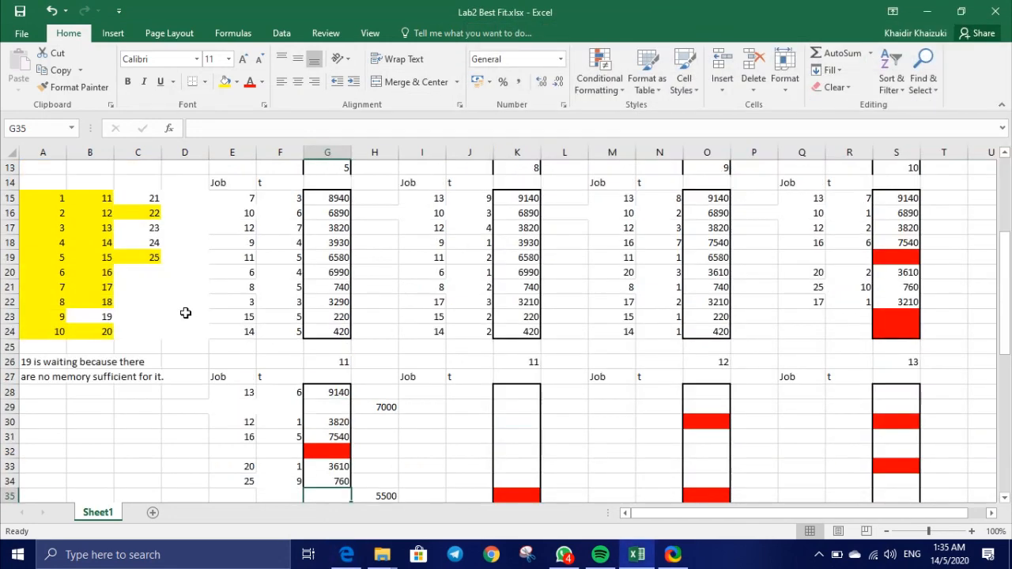
left_click(349, 554)
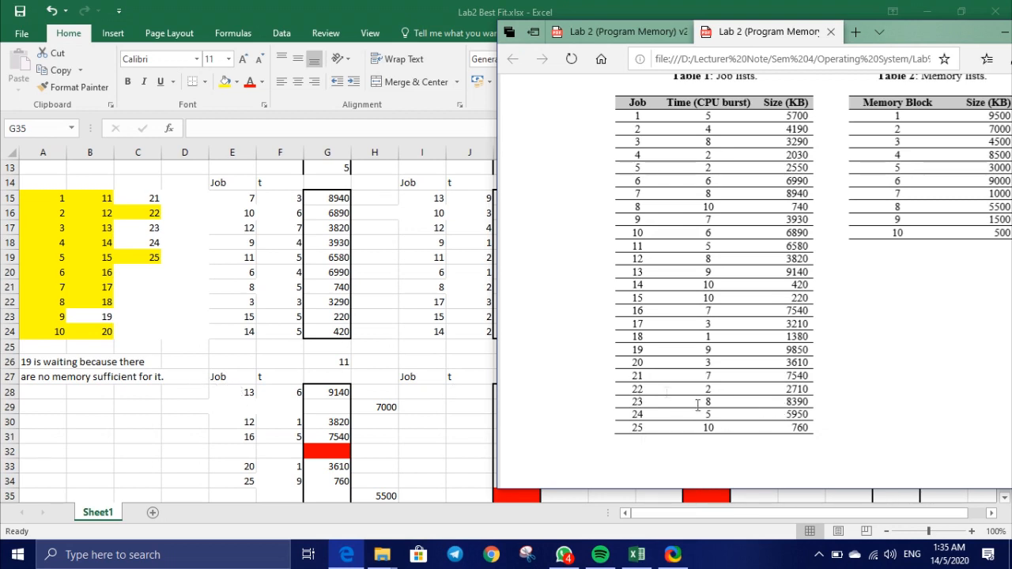
Step: Allocate job 24 to the free 7000 block by entering 24 in E29 and its size 5950 in G29
left_click(251, 406)
left_click(253, 406)
double_click(238, 406)
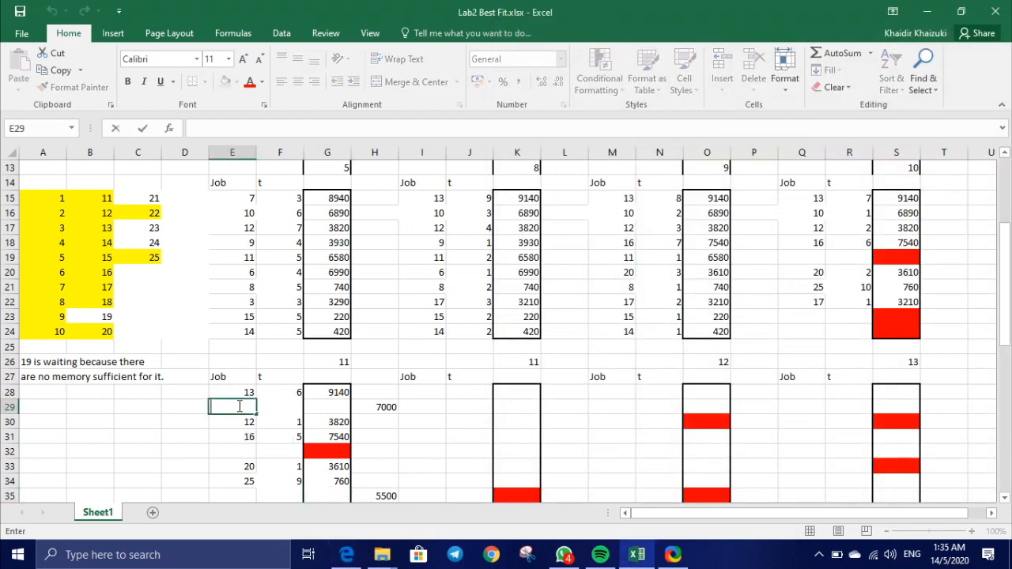
type("24")
double_click(316, 408)
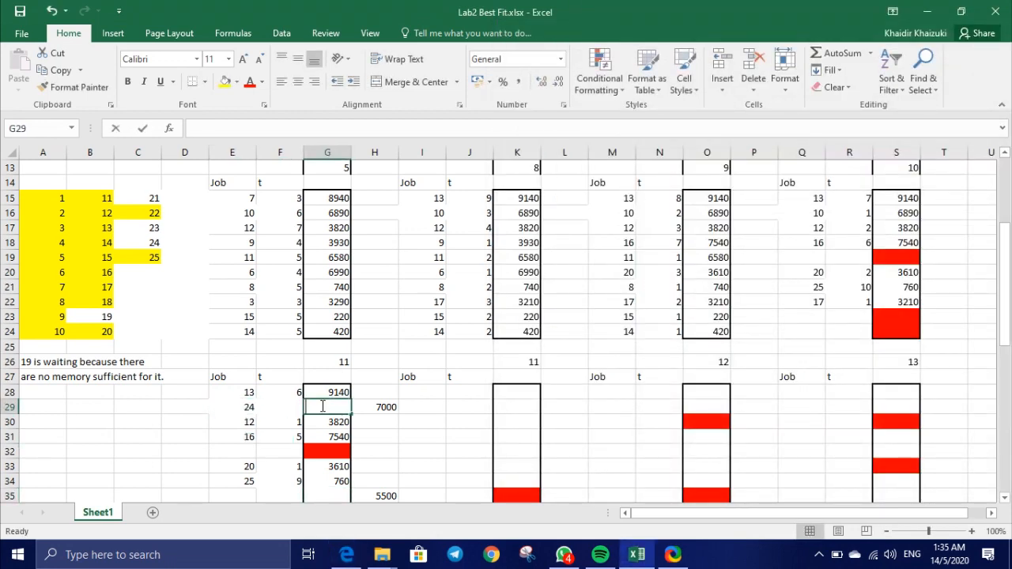
left_click(358, 556)
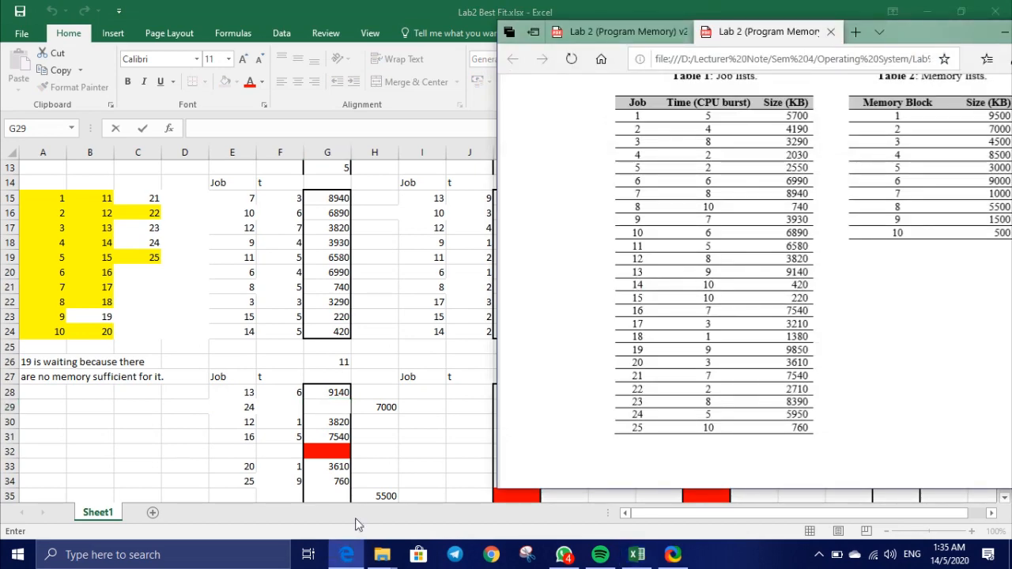
left_click(327, 407)
type("5950")
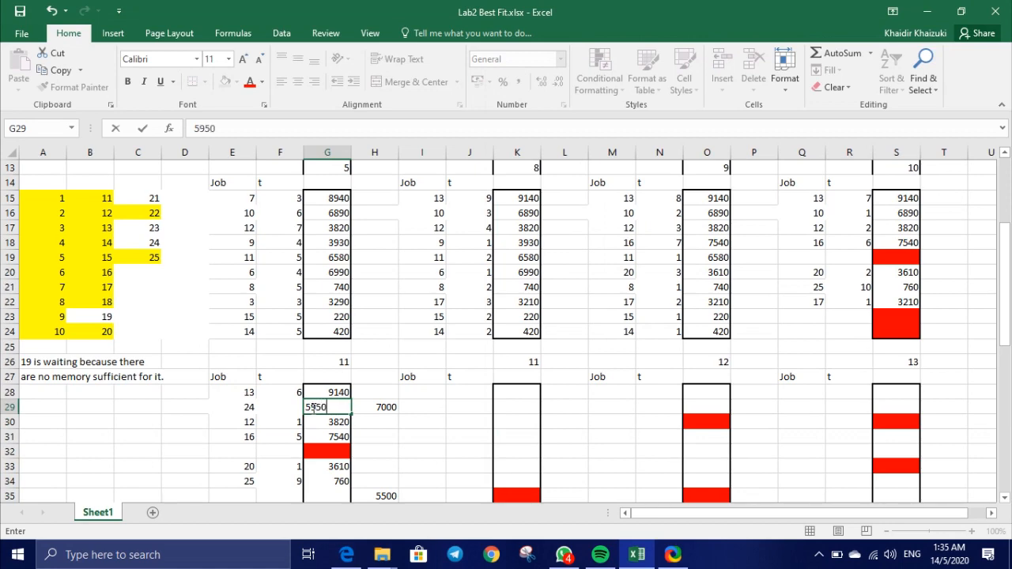
Step: Enter job 24's CPU time of 5 in F29 and fill 24 yellow in the job list
left_click(291, 405)
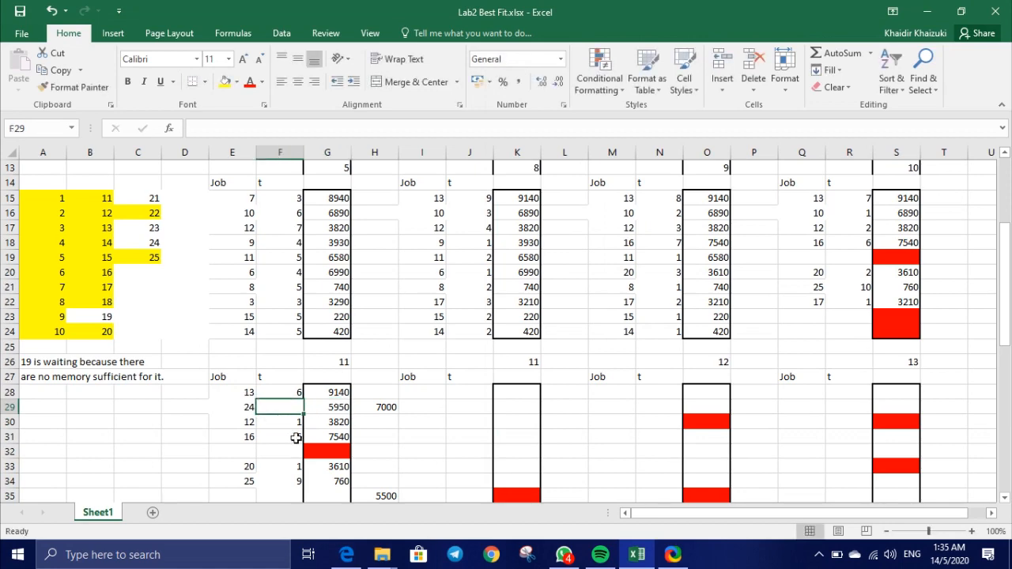
left_click(347, 557)
left_click(347, 556)
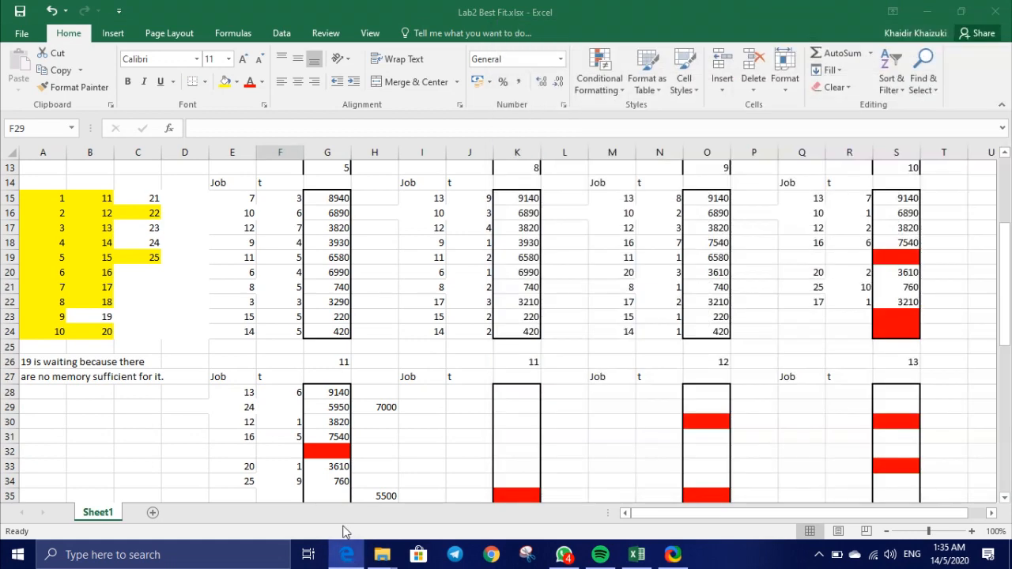
key("BackSpace")
type("5")
left_click(345, 557)
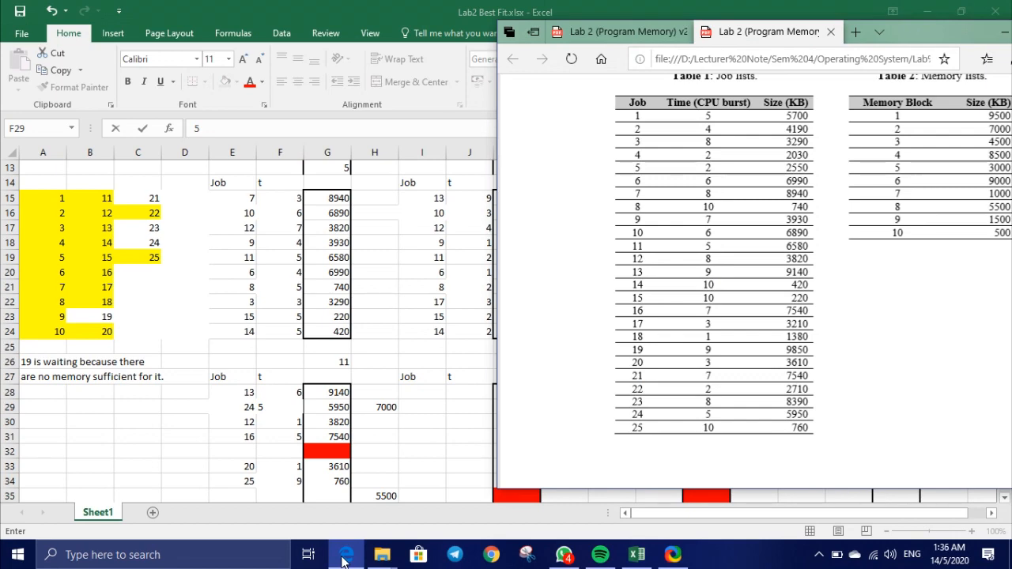
left_click(344, 556)
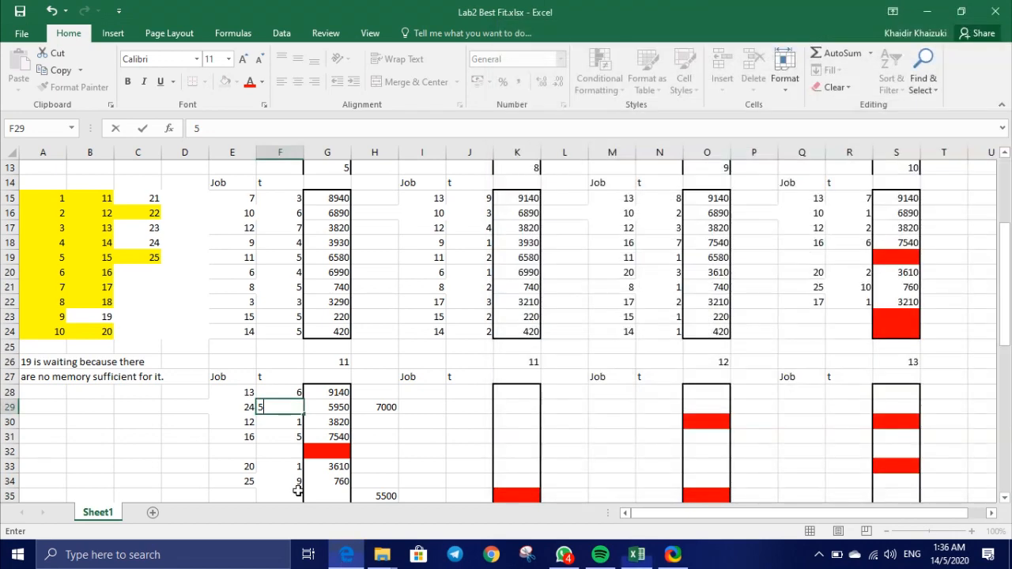
left_click(136, 243)
Step: Clear the free-size notes 7000 in H29 and 5500 in H35
scroll(248, 243, "down", 2)
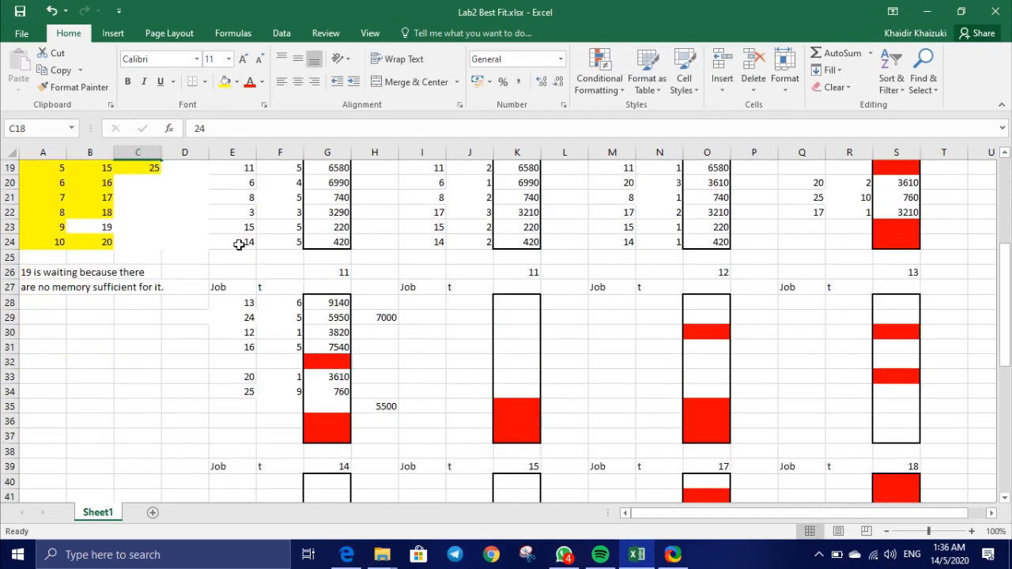
double_click(384, 317)
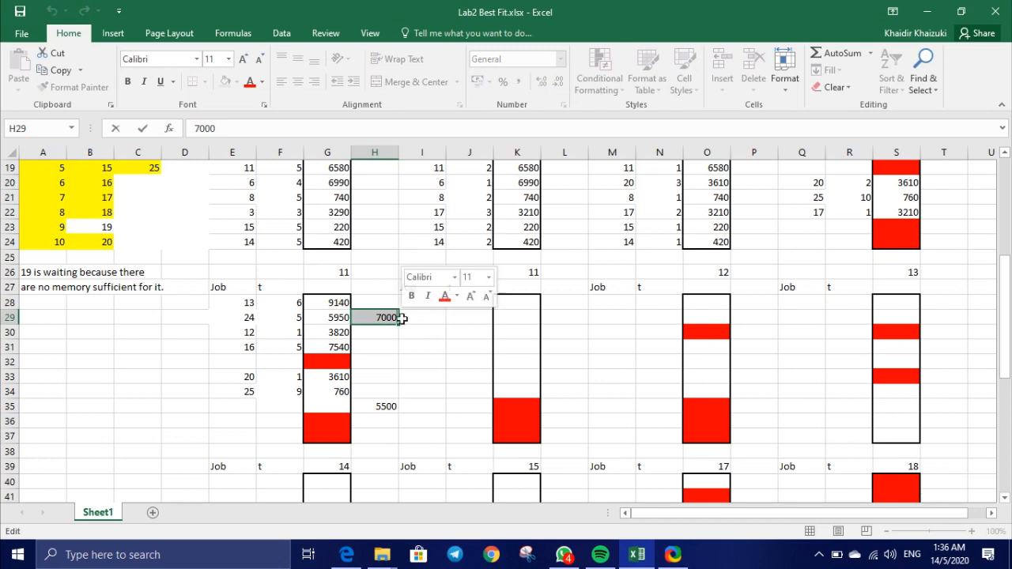
key("BackSpace")
left_click_drag(369, 407, 404, 405)
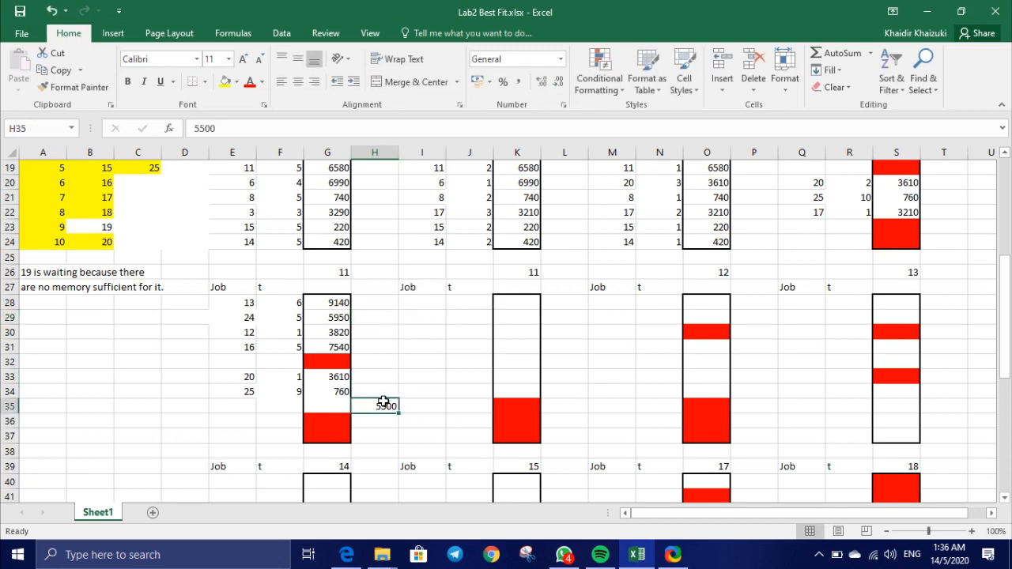
double_click(376, 404)
left_click_drag(374, 407, 398, 413)
key("BackSpace")
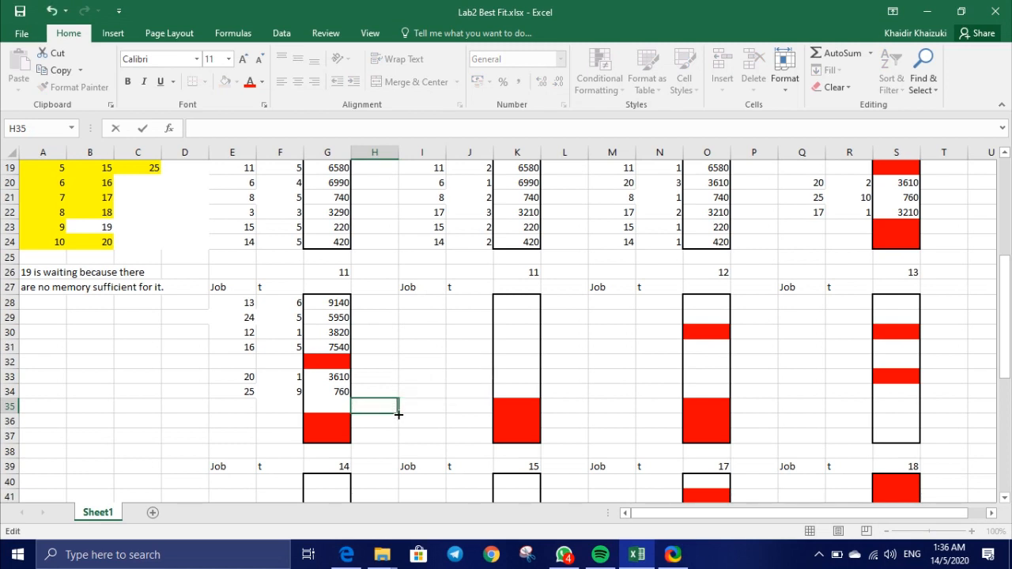
Step: Fill the unused memory block in G35 red
left_click(340, 405)
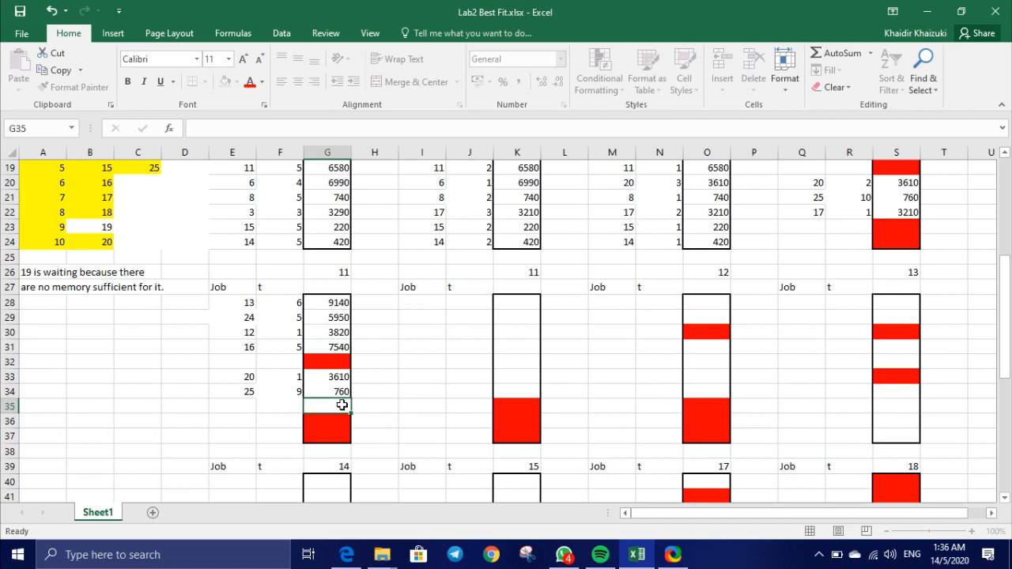
left_click(237, 82)
left_click(237, 198)
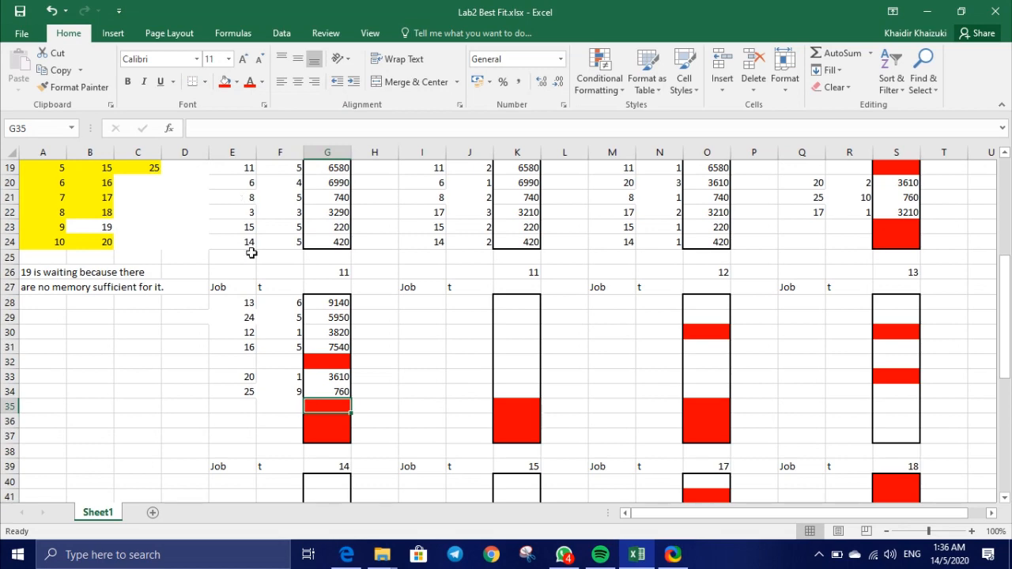
Step: Copy the time-11 block E28:G37 to I28:K37 and set the copy's time in K26 to 12
scroll(214, 286, "up", 2)
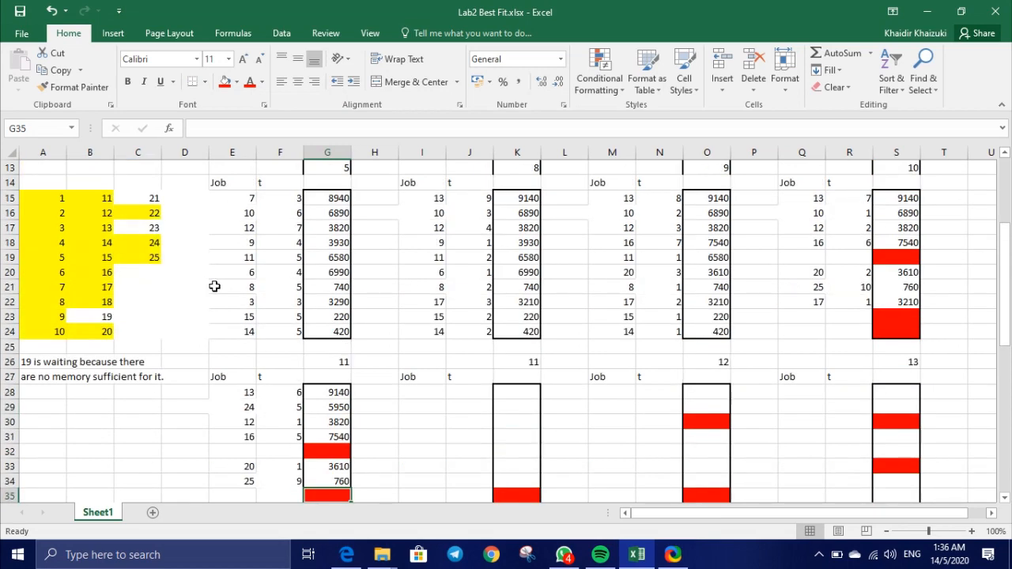
scroll(215, 286, "down", 1)
left_click_drag(229, 346, 343, 477)
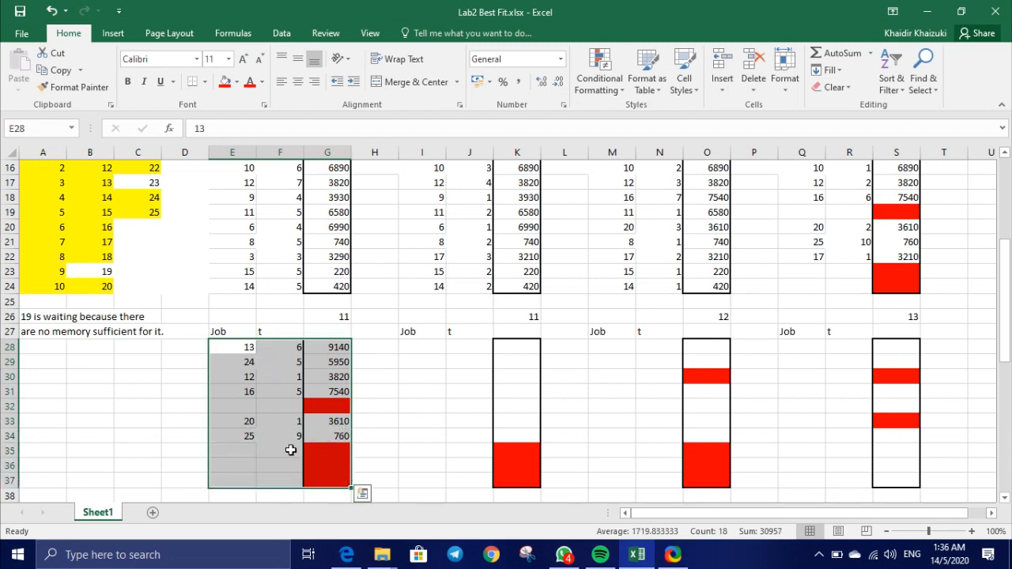
key("ctrl+c")
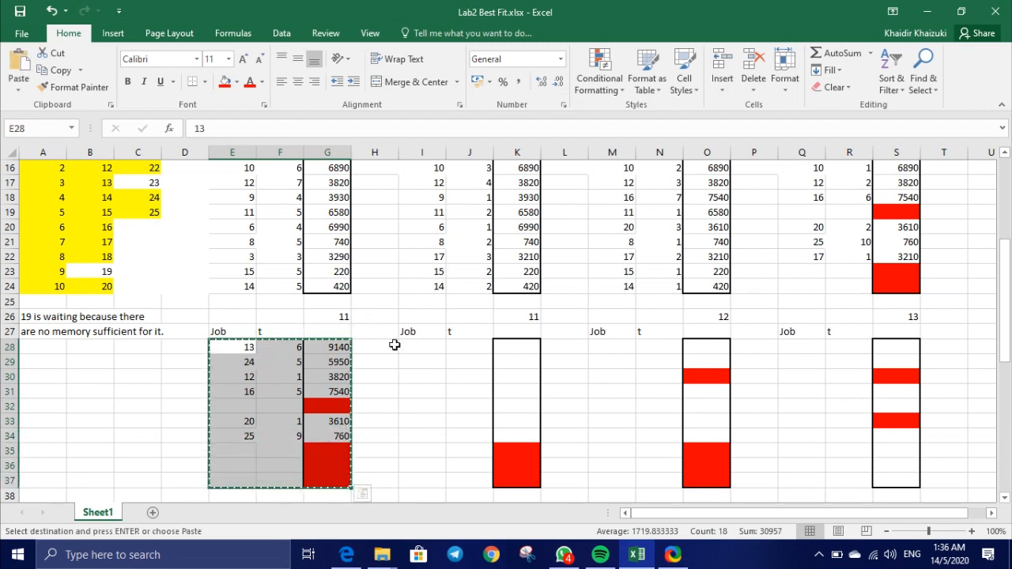
left_click_drag(407, 347, 519, 479)
key("ctrl+v")
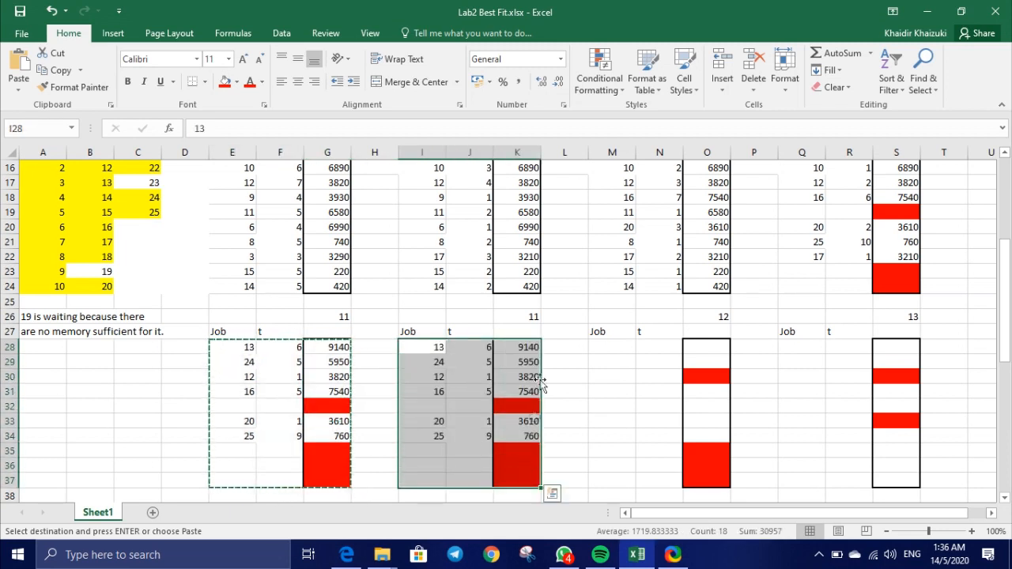
double_click(536, 316)
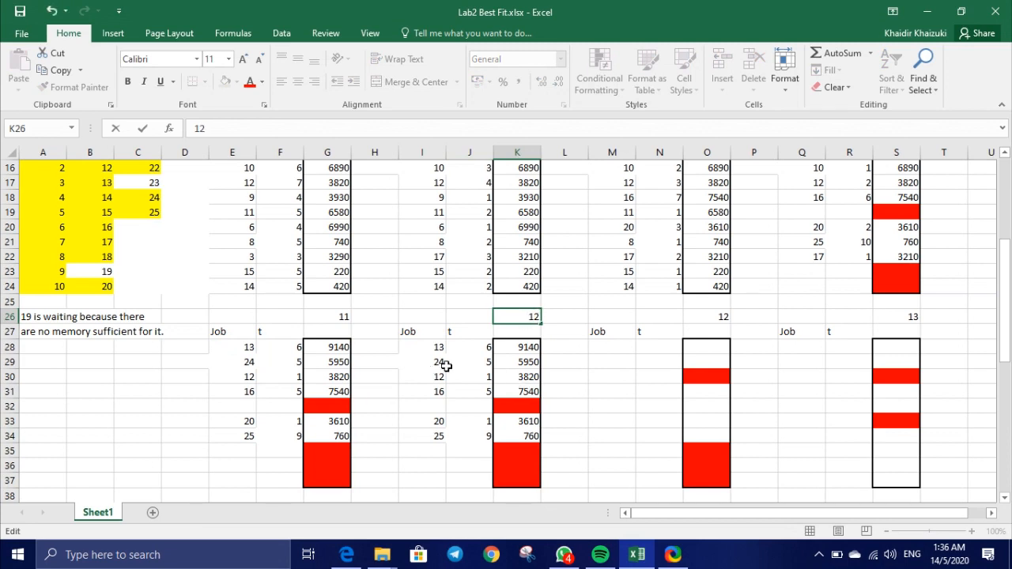
Step: Clear the finished jobs 12 and 20 from rows 30 and 33 of the time-12 block
left_click_drag(426, 378, 526, 379)
right_click(512, 385)
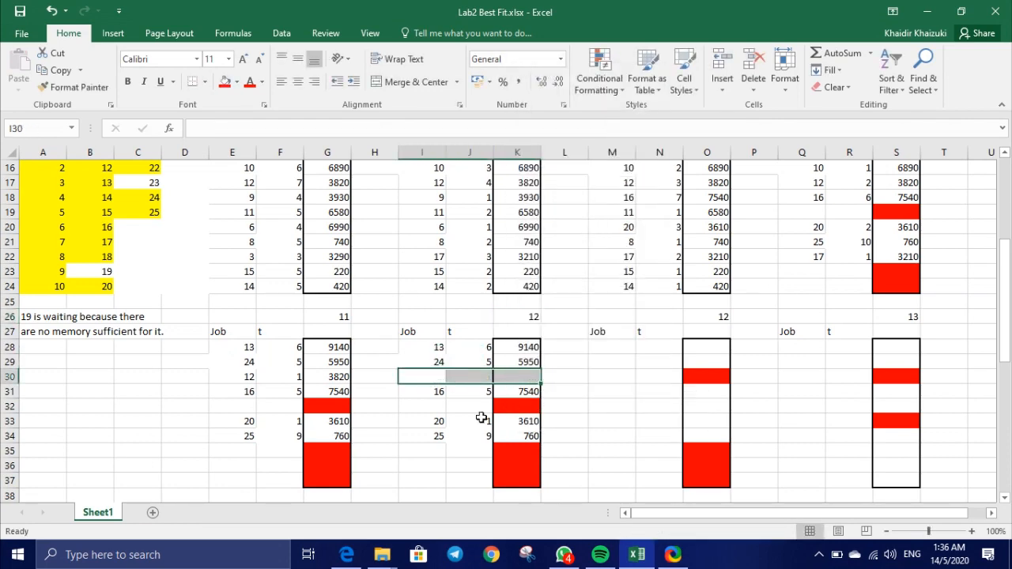
left_click_drag(432, 420, 512, 421)
right_click(510, 421)
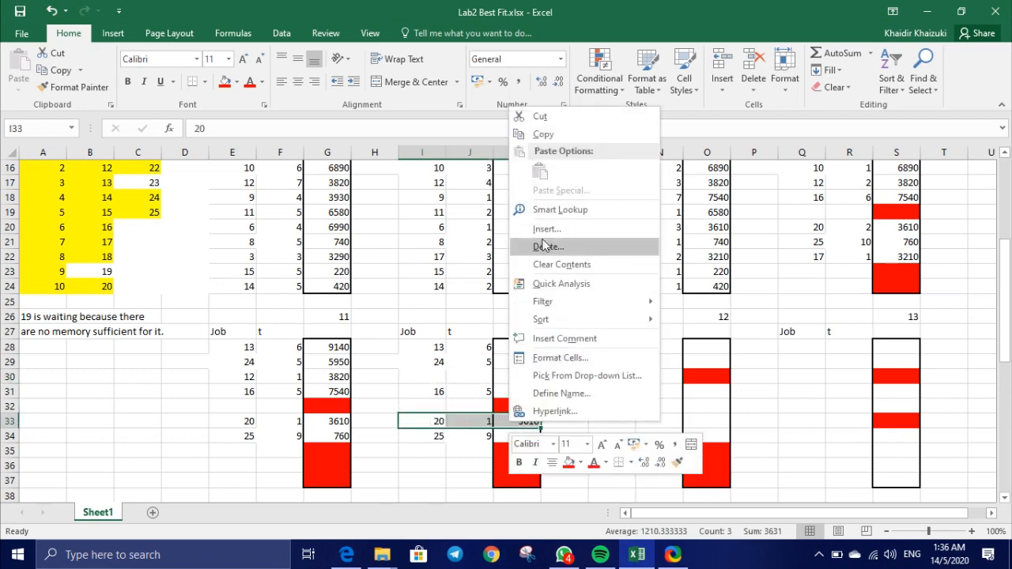
left_click(562, 264)
scroll(553, 348, "down", 2)
scroll(560, 354, "up", 1)
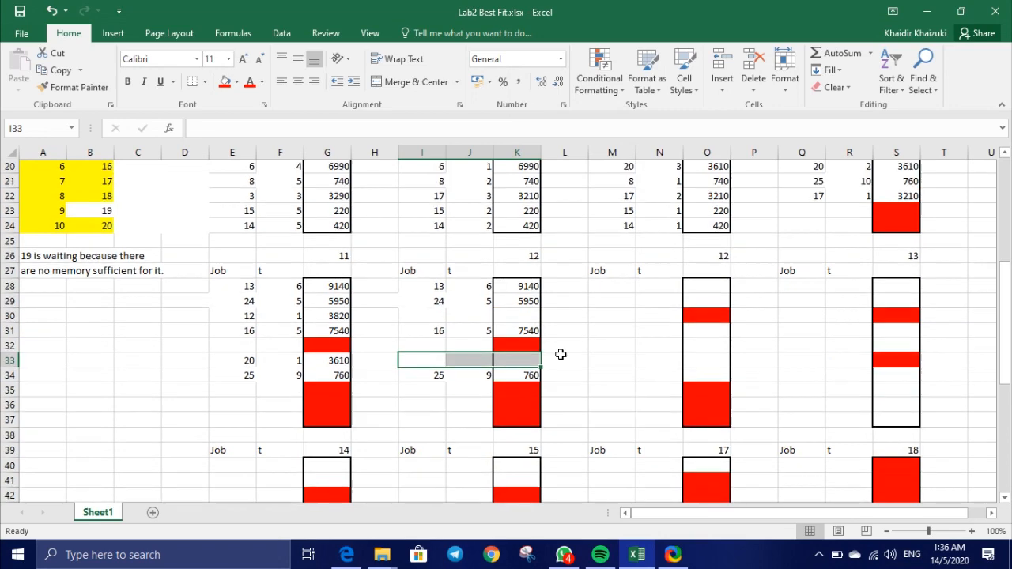
scroll(561, 354, "up", 1)
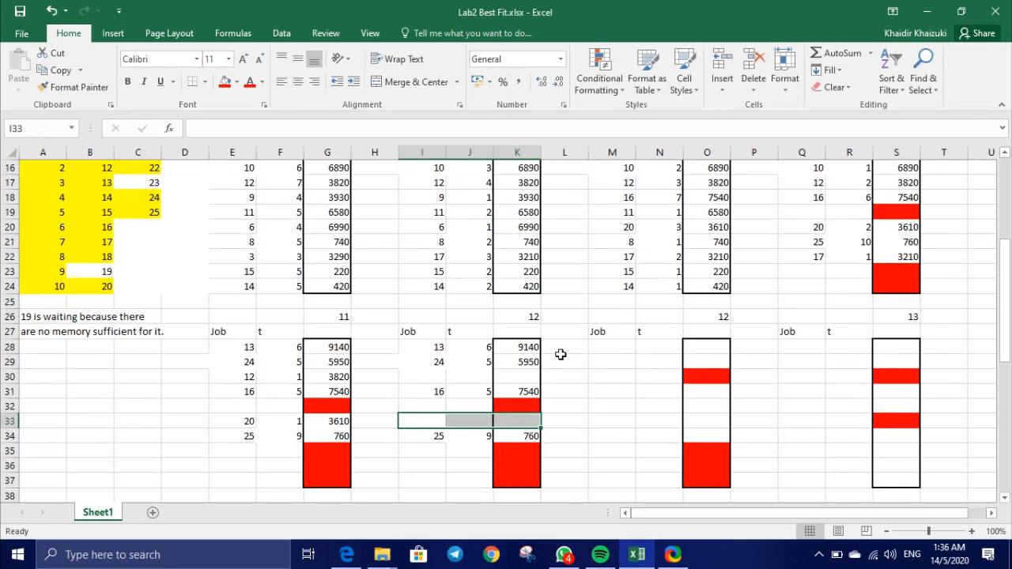
scroll(561, 355, "up", 1)
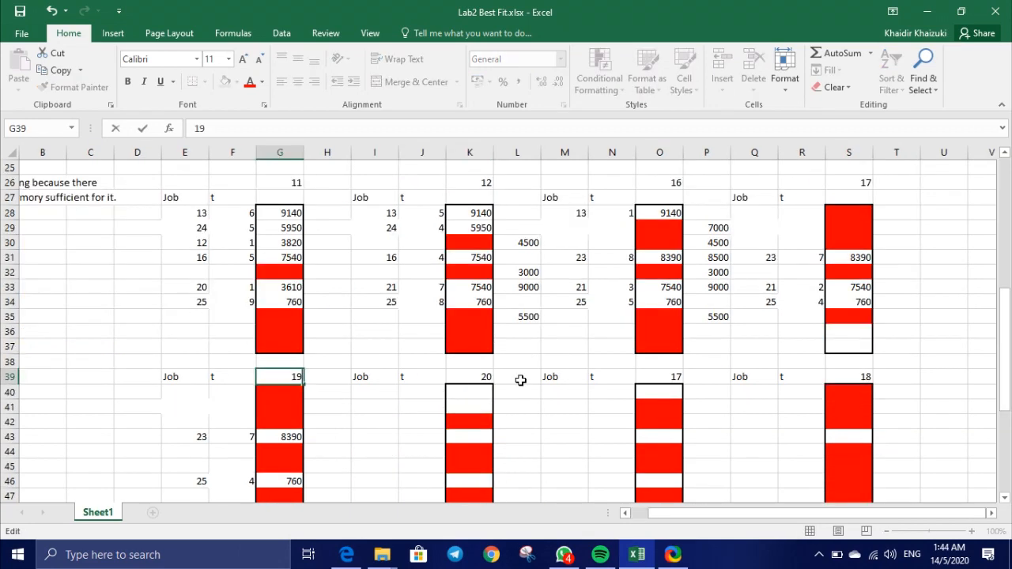
Step: Set the remaining times in the time-19 block to 5 for job 23 in F43 and 2 for job 25 in F46
scroll(517, 381, "down", 1)
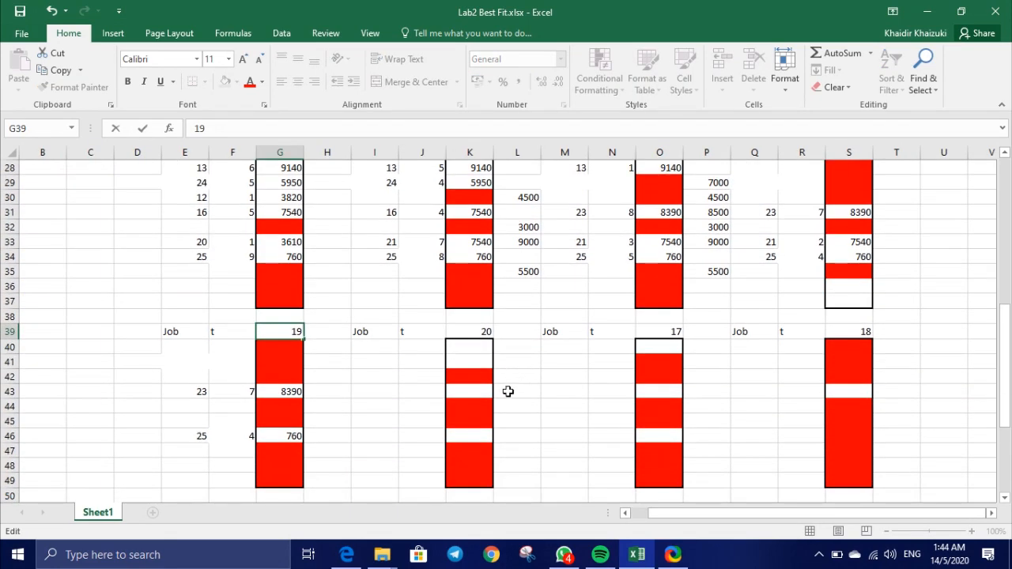
double_click(236, 391)
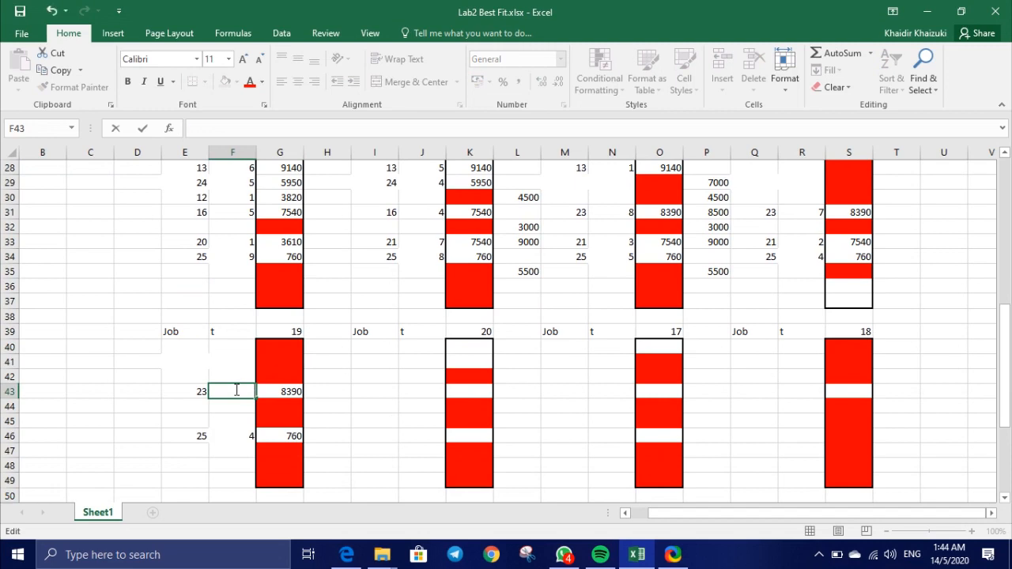
double_click(245, 435)
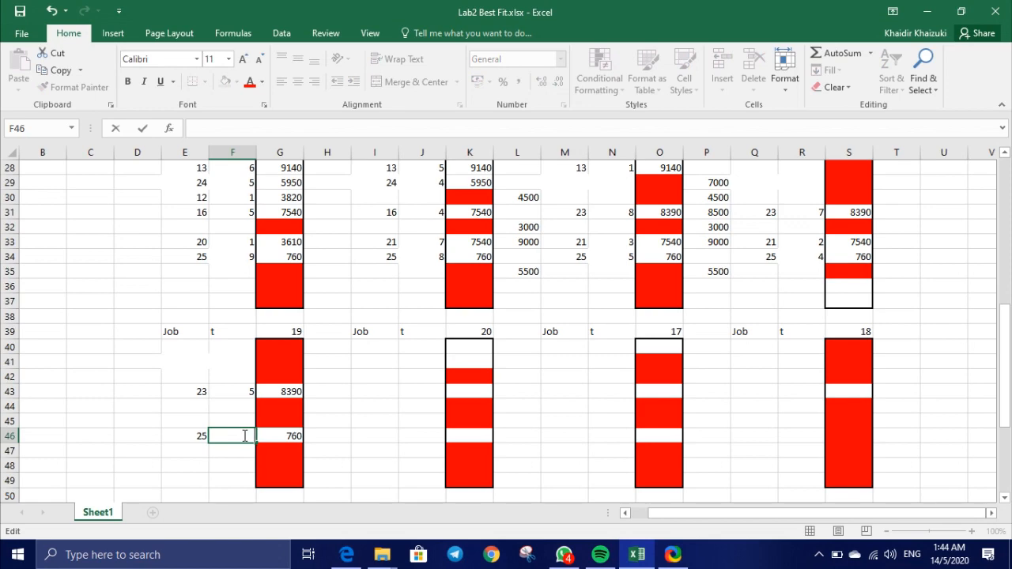
scroll(413, 357, "up", 2)
scroll(413, 357, "down", 2)
Step: Set the time in K39 to 21 and copy the time-19 entries E43:G46 to I43:K46
left_click(477, 332)
double_click(479, 332)
key("BackSpace")
type("1")
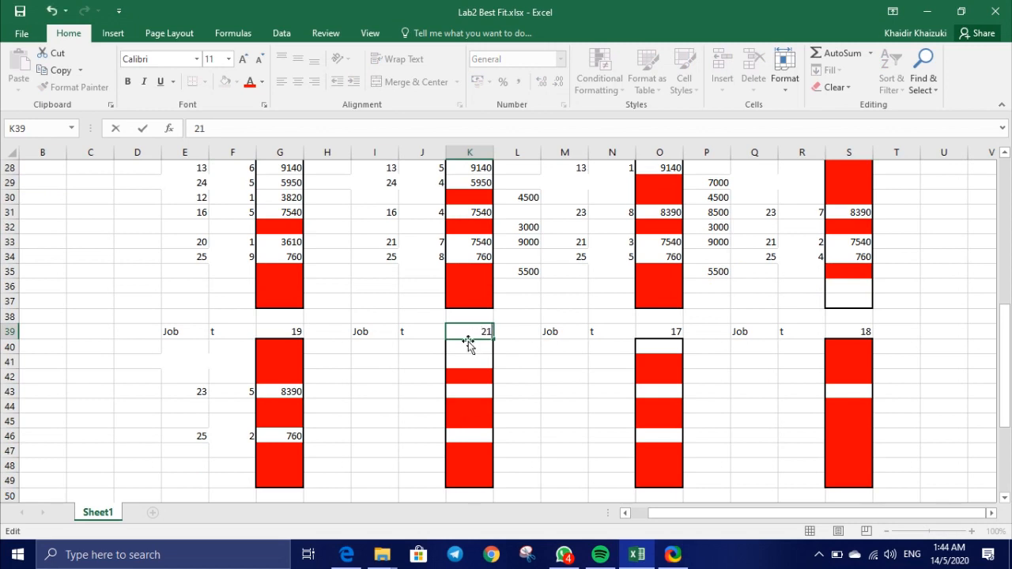
left_click_drag(165, 390, 287, 434)
key("ctrl+c")
left_click_drag(382, 393, 463, 429)
key("ctrl+v")
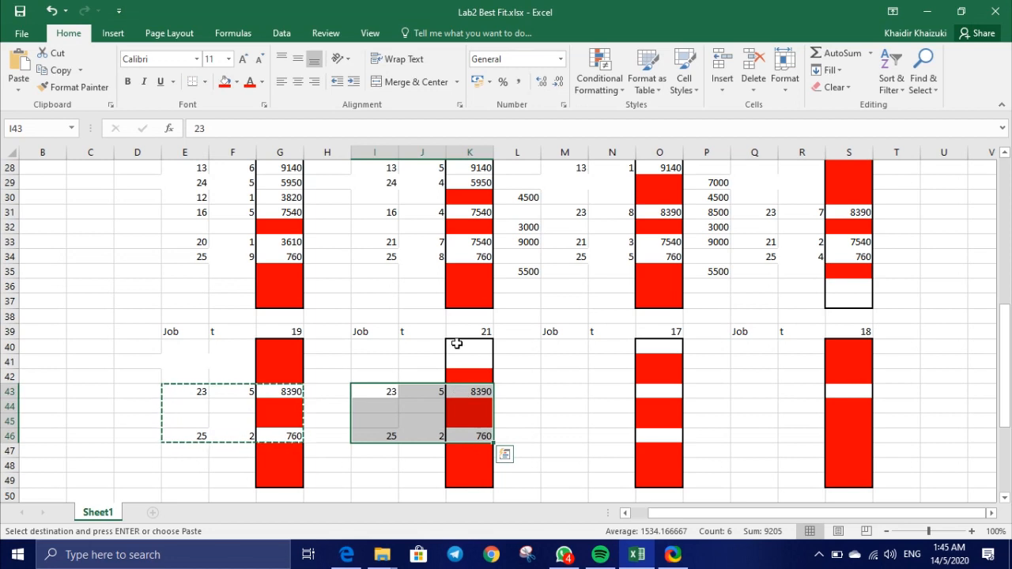
Step: Fill the empty blocks K40 and K41 of the time-21 column red
left_click(457, 345)
left_click(225, 83)
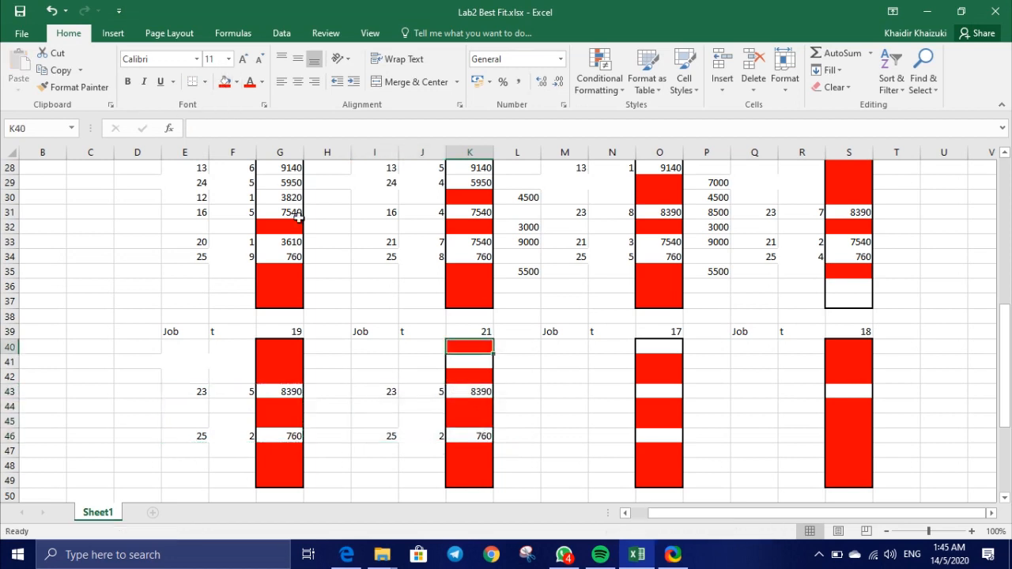
left_click(455, 361)
left_click(227, 87)
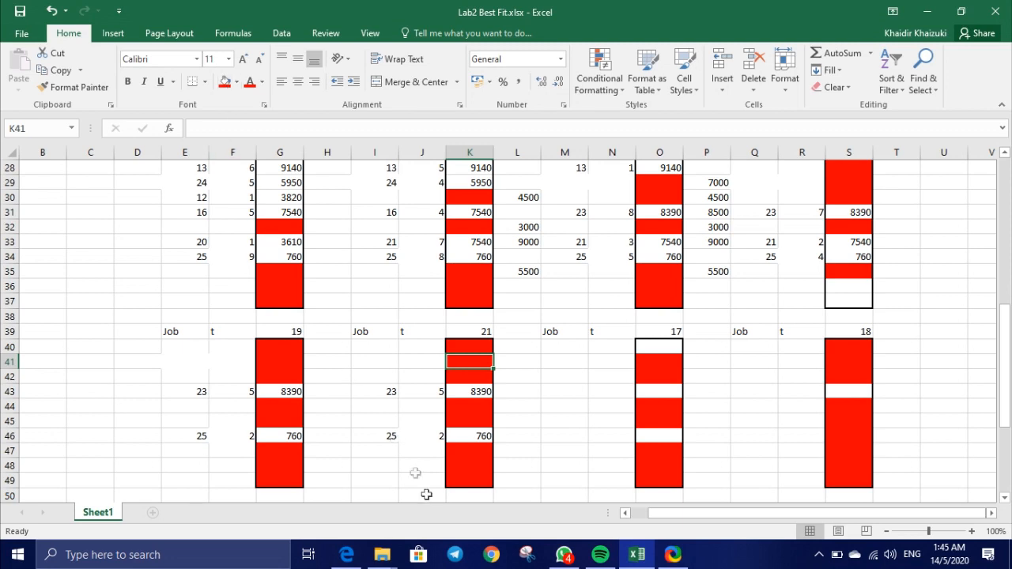
Step: Clear the finished job 25 from I46:K46 and fill K46 red
left_click_drag(379, 435, 461, 436)
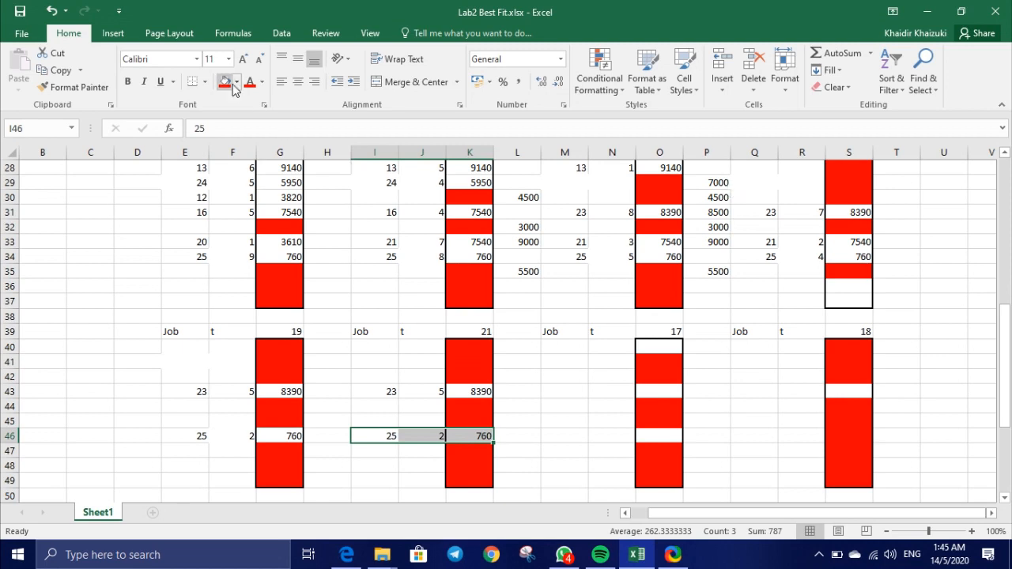
right_click(427, 436)
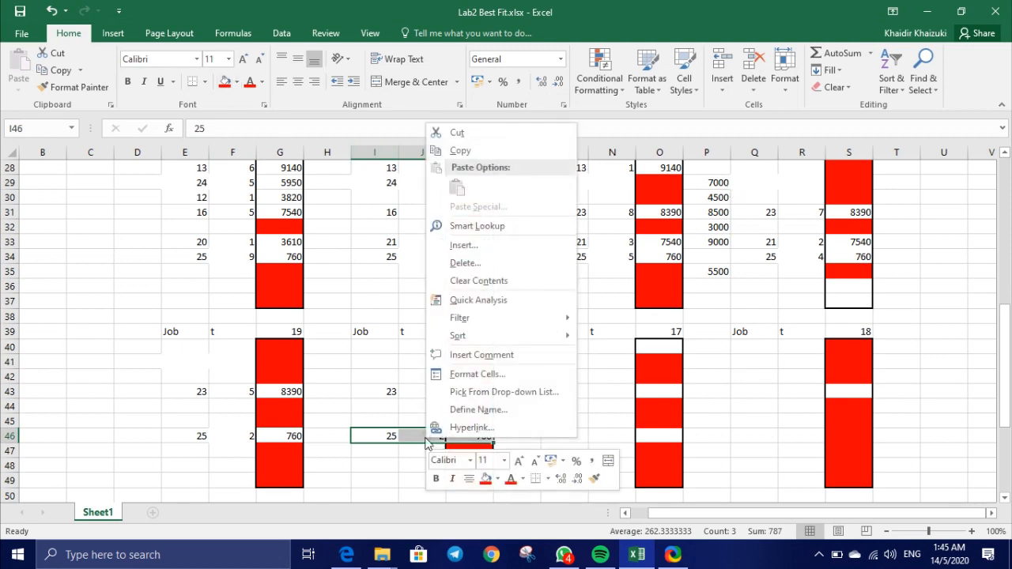
mouse_move(480, 336)
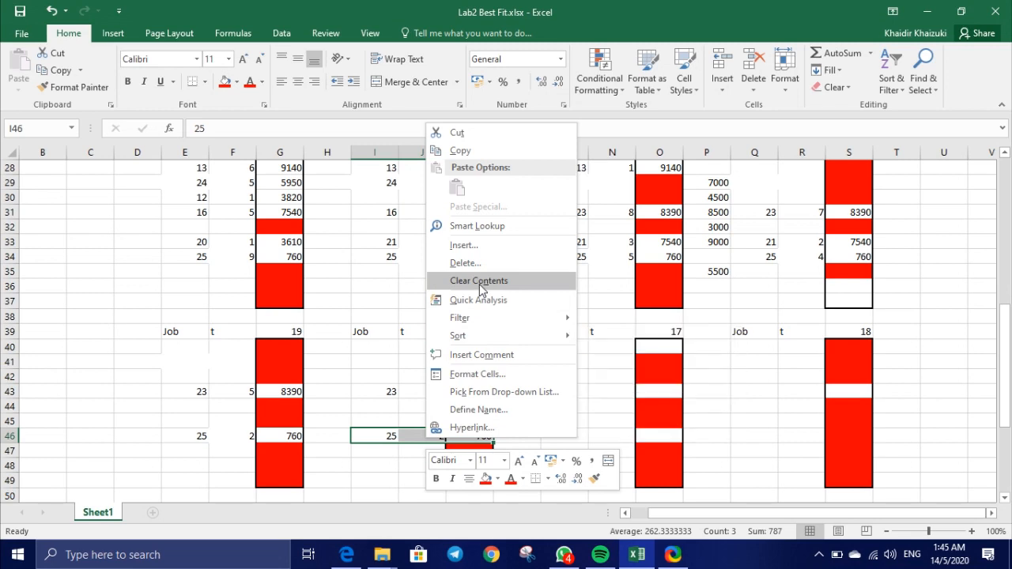
left_click(478, 281)
left_click(465, 434)
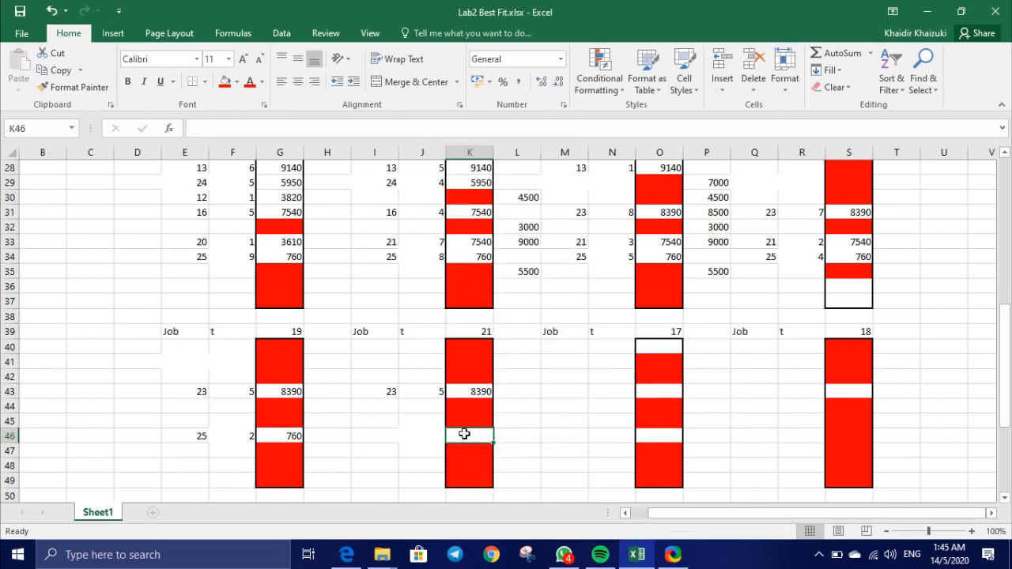
left_click(225, 85)
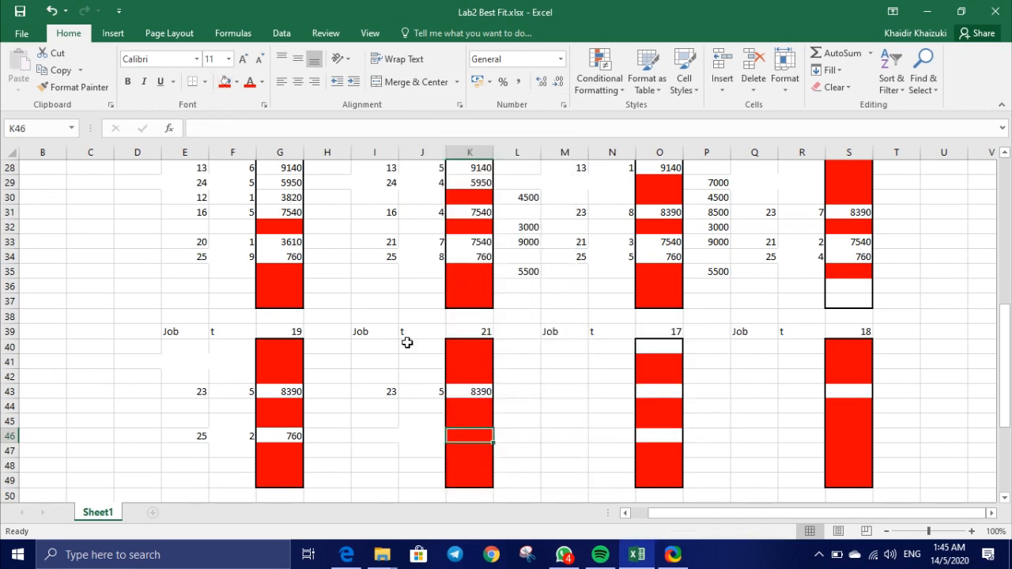
Step: Set job 23's remaining time in J43 to 3 and the following block's time in O39 to 24
double_click(424, 392)
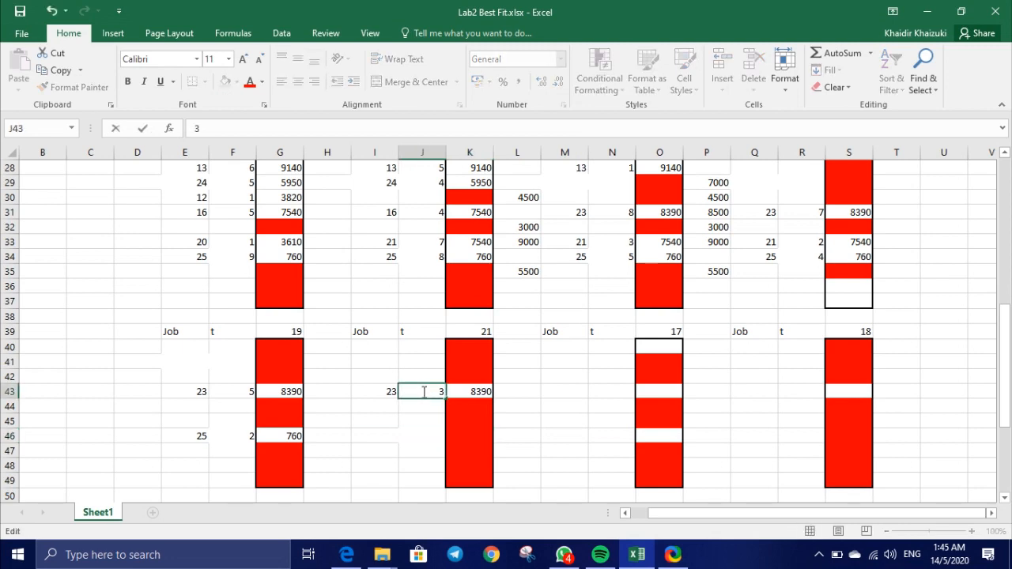
left_click(662, 331)
double_click(662, 331)
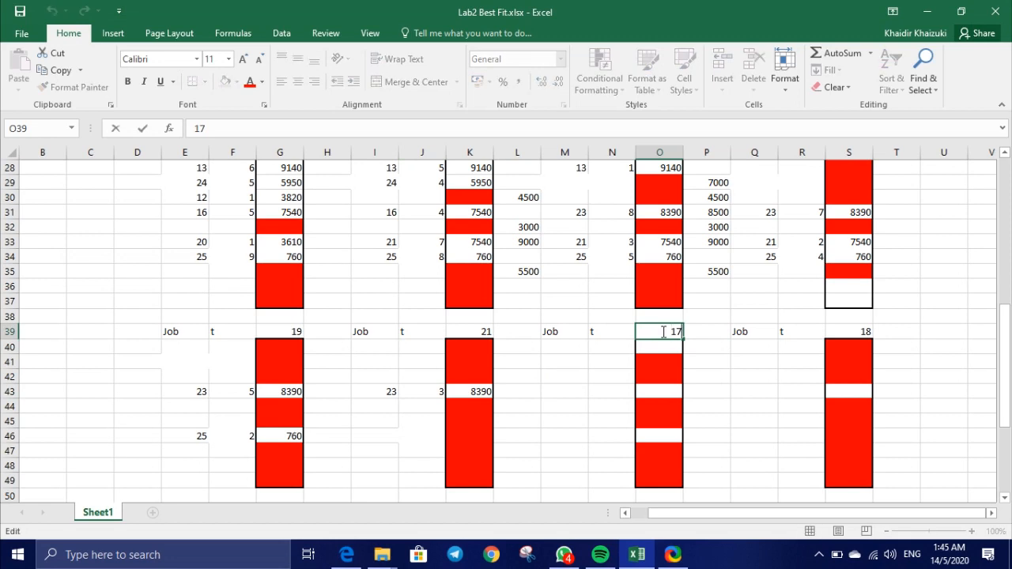
key("Delete")
key("Delete")
left_click(665, 390)
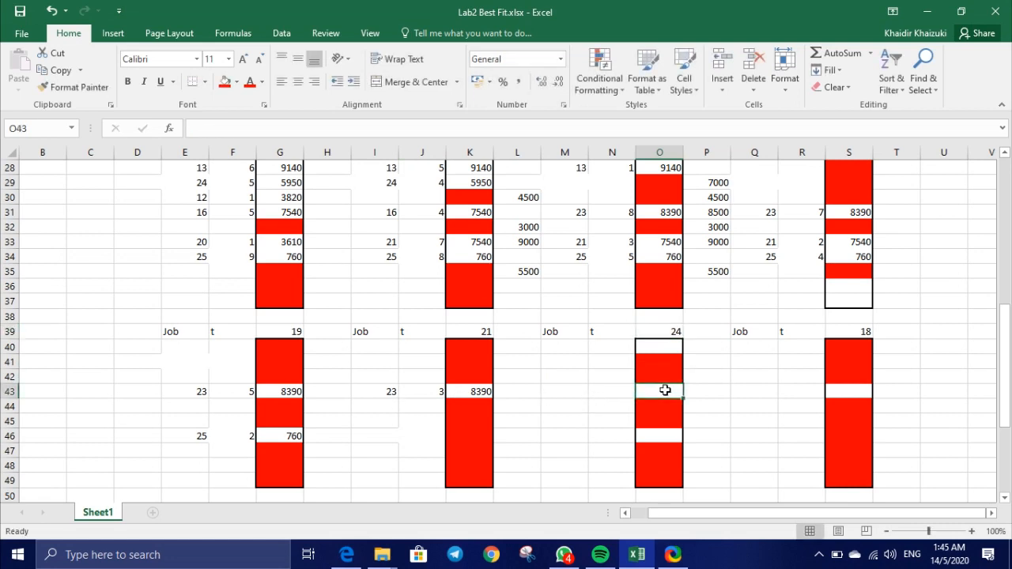
Step: Fill the empty blocks O43, O46 and O40 of the time-24 column red
left_click(225, 80)
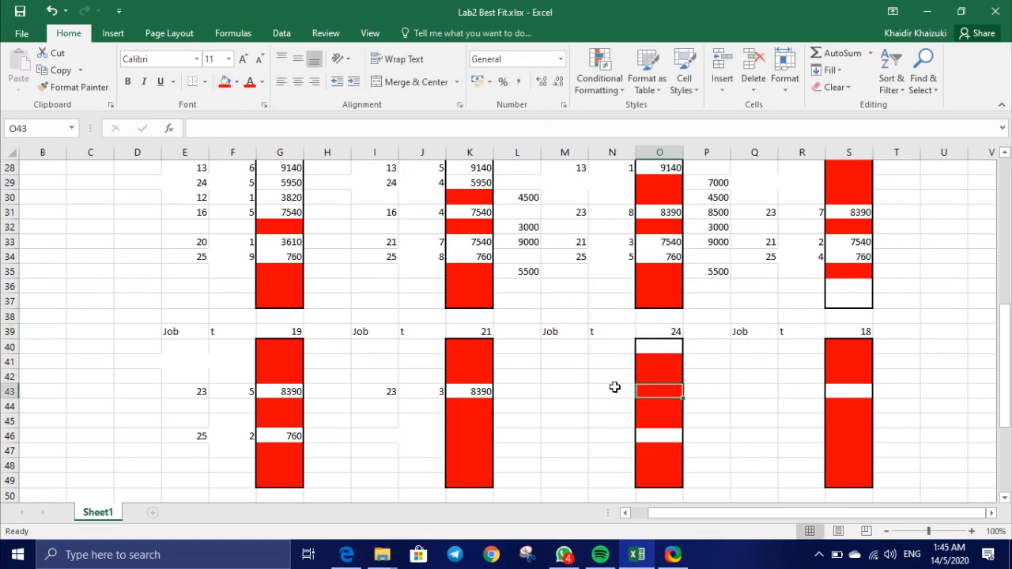
left_click(650, 436)
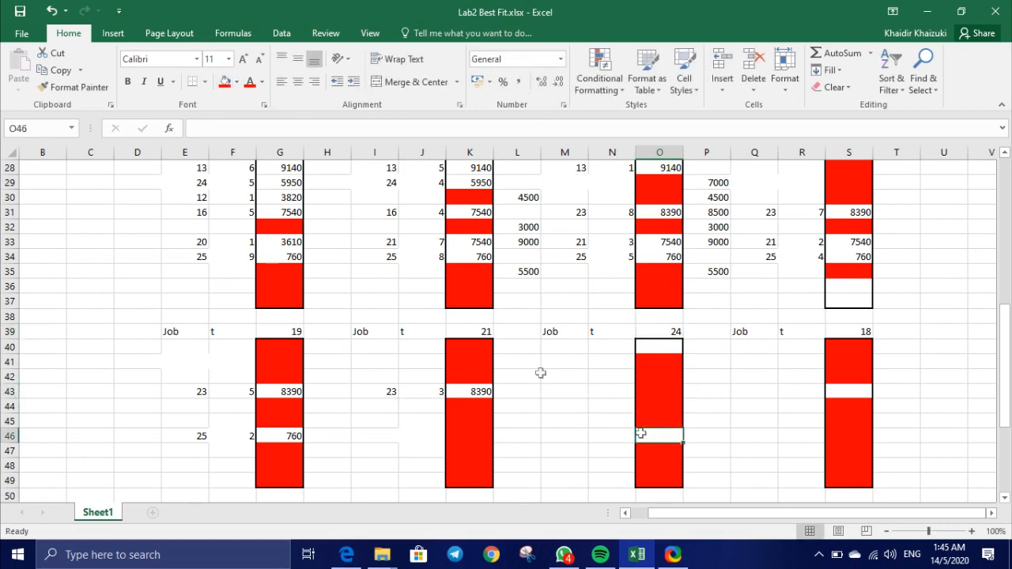
left_click(225, 81)
left_click(650, 347)
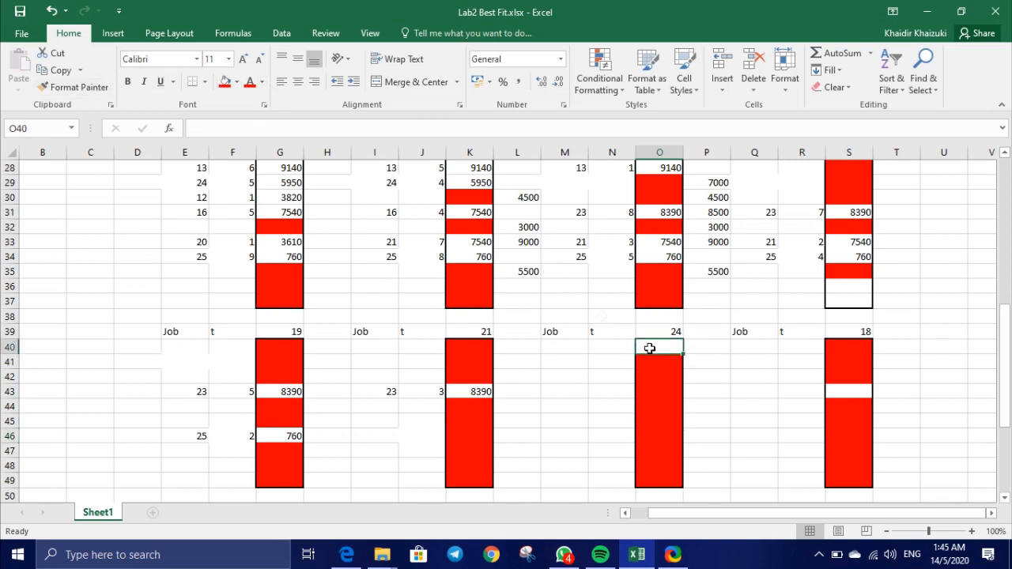
left_click(227, 82)
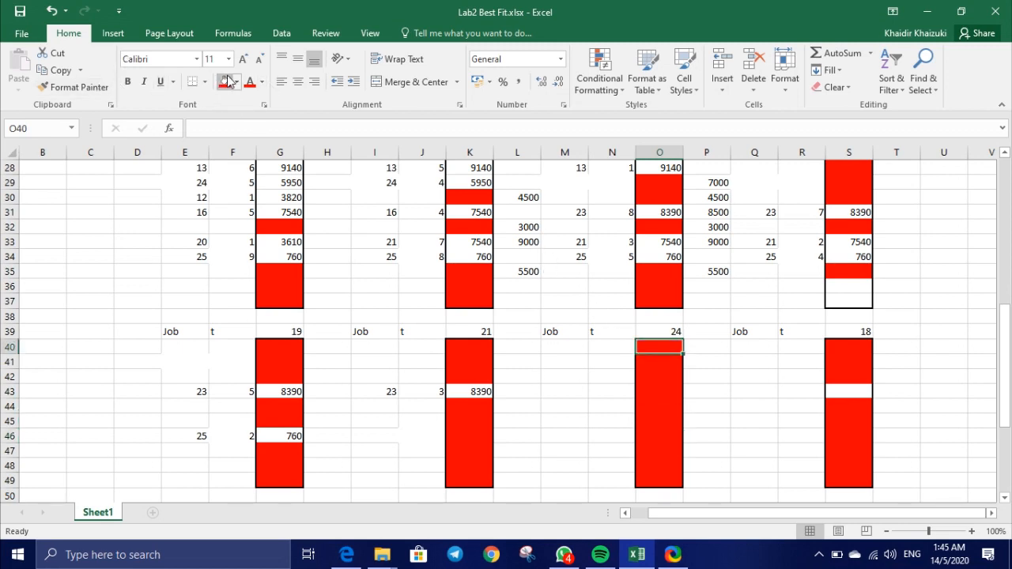
Step: Clear the contents of the unused block Q39:S49 and delete its red column S40:S49, shifting cells left
left_click(743, 331)
left_click_drag(743, 331, 840, 475)
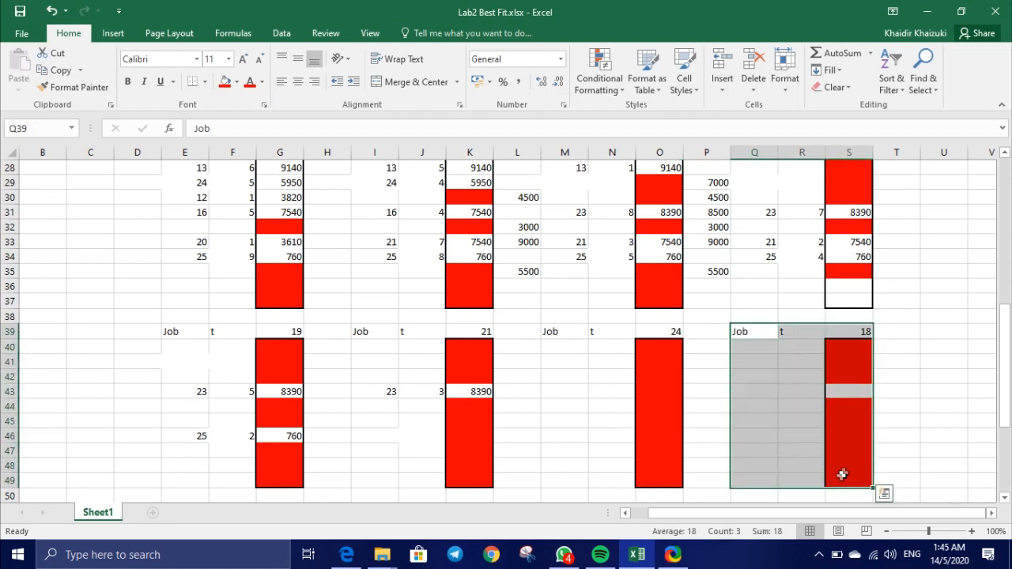
right_click(841, 473)
left_click(889, 316)
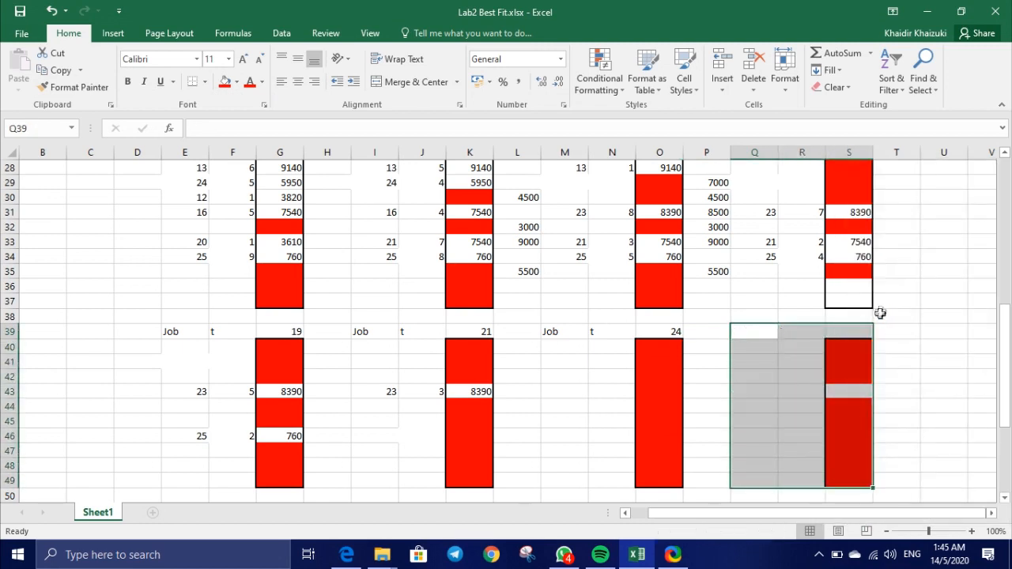
left_click_drag(847, 349, 854, 465)
right_click(854, 465)
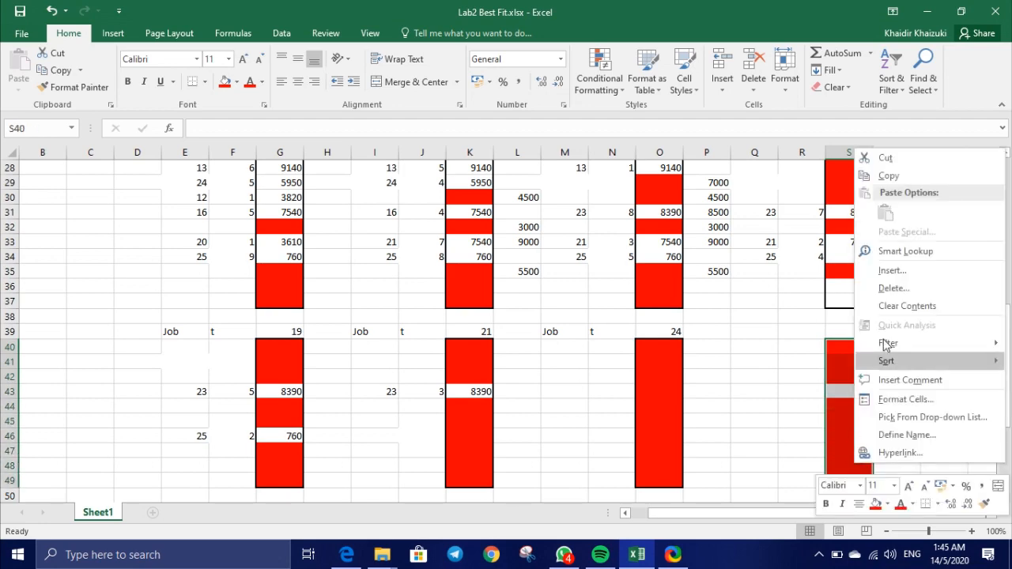
left_click(892, 288)
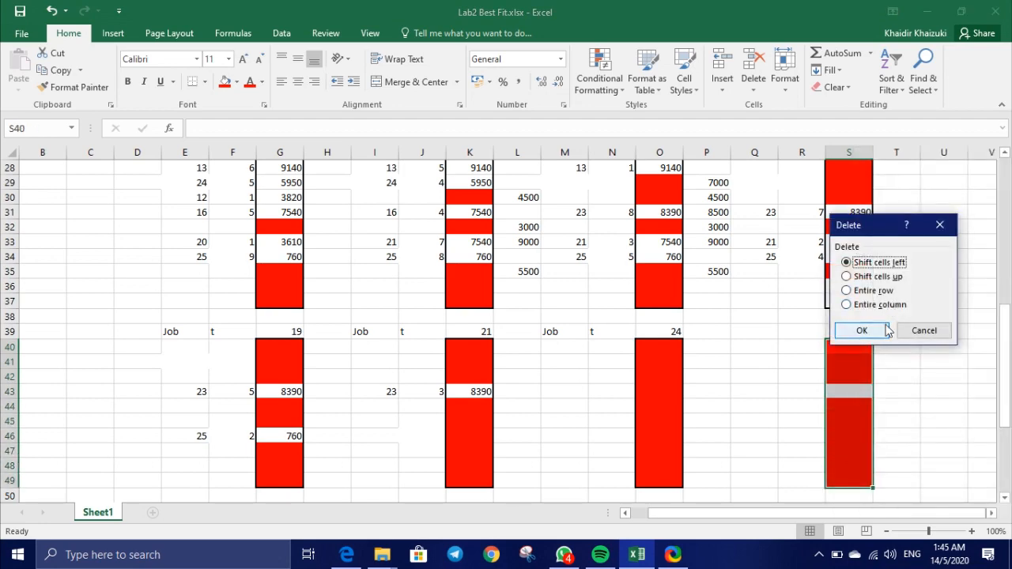
left_click(856, 332)
Step: Delete the unused job block E52:G62 below the last row of time blocks, shifting cells left
scroll(847, 345, "down", 3)
scroll(829, 350, "down", 3)
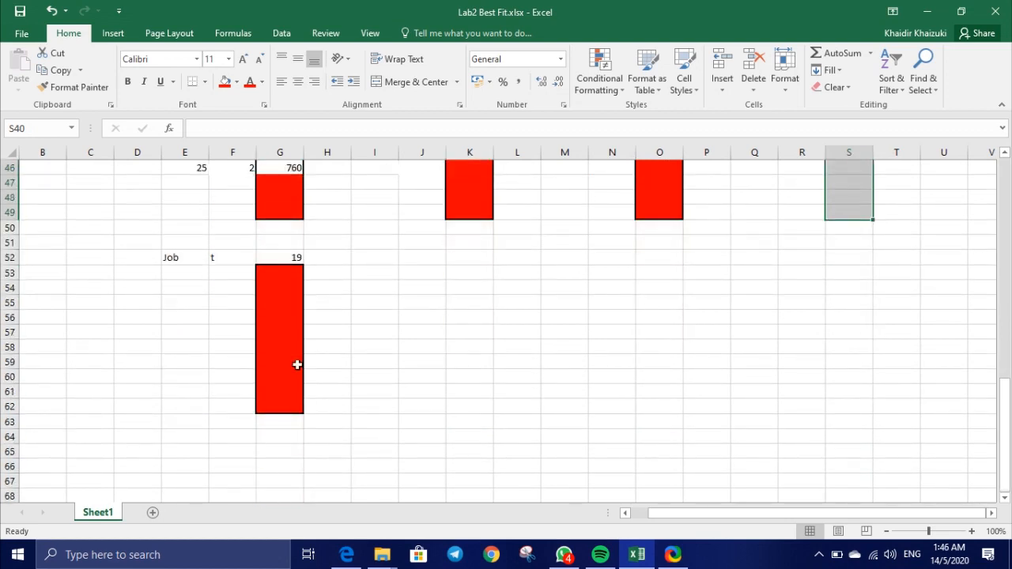
left_click_drag(179, 261, 287, 407)
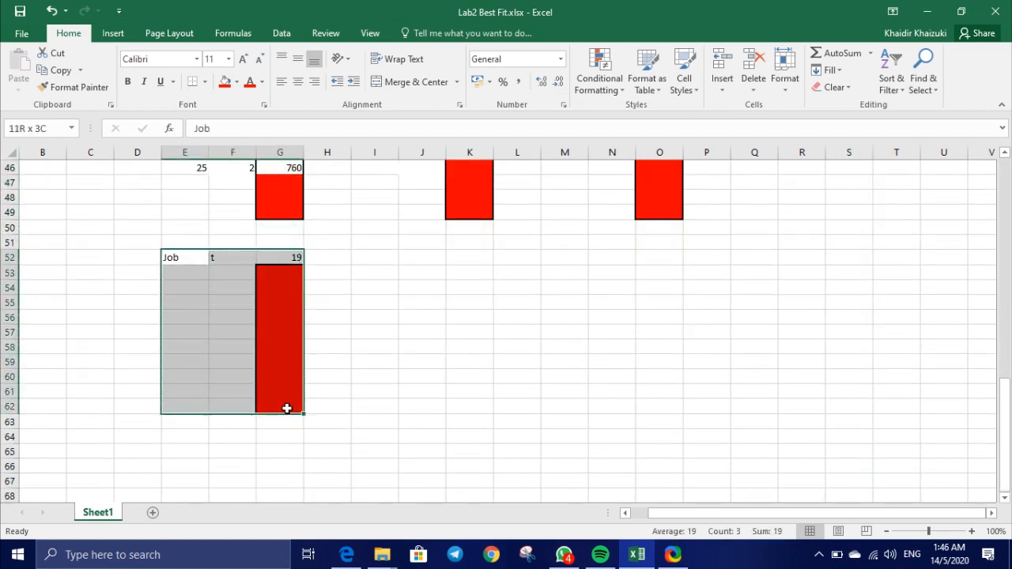
right_click(287, 407)
left_click(320, 230)
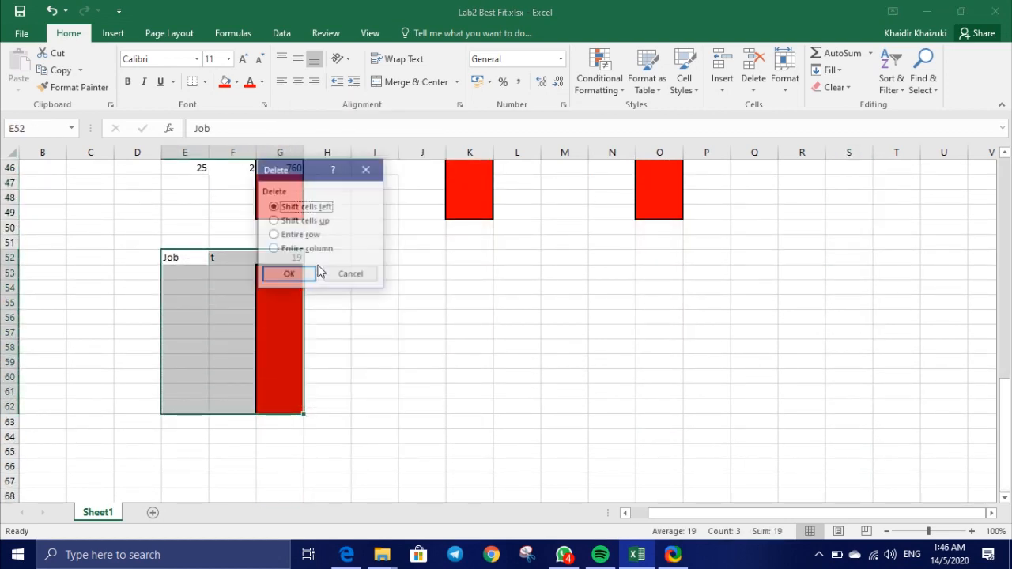
left_click(289, 274)
left_click(369, 313)
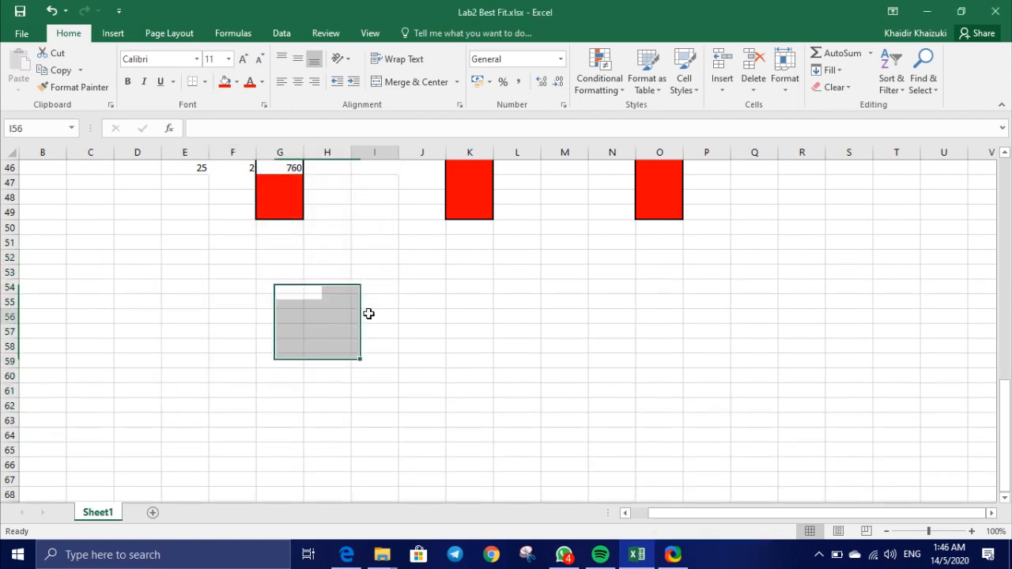
scroll(369, 314, "up", 3)
scroll(369, 314, "up", 3)
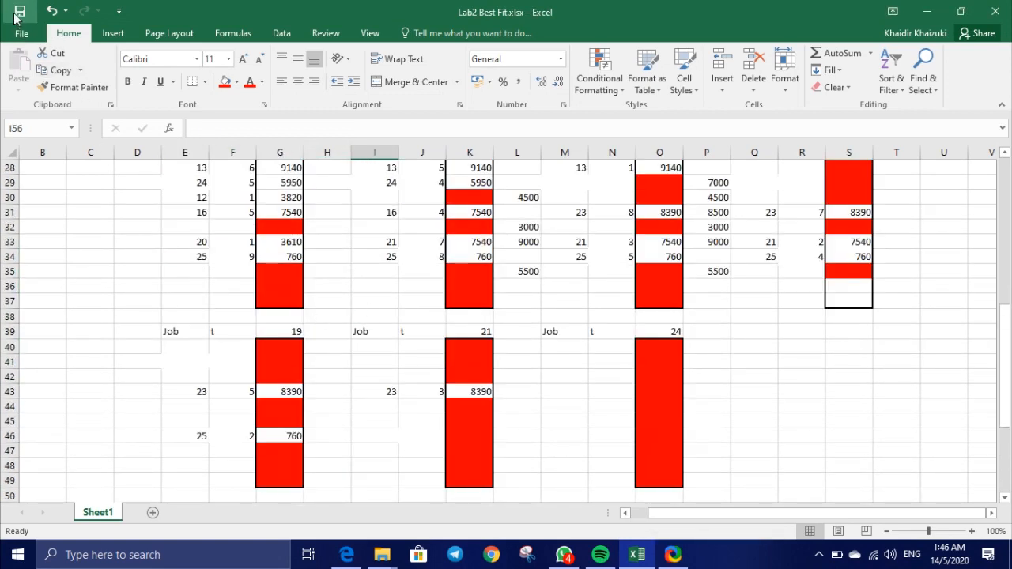
left_click(819, 554)
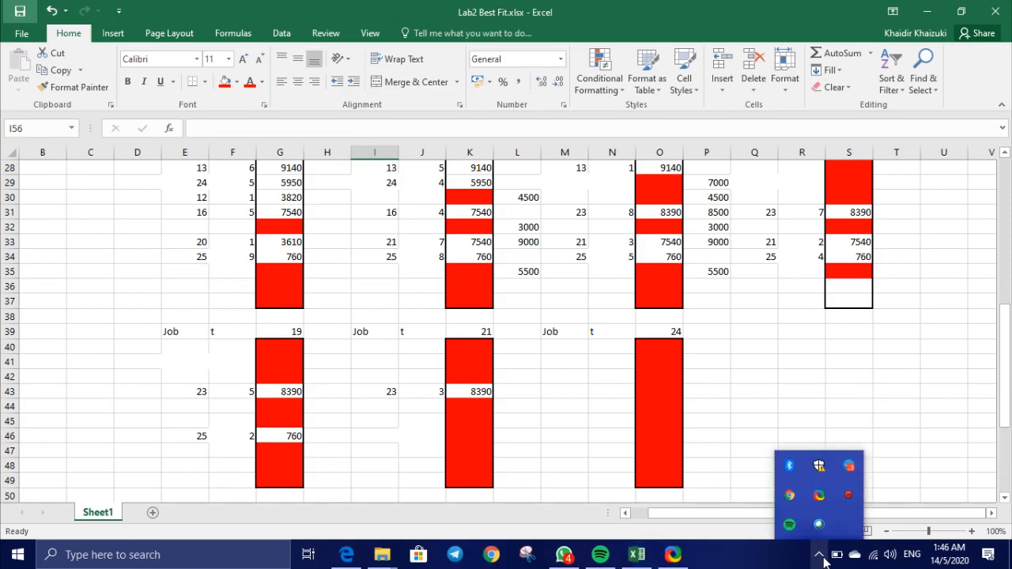